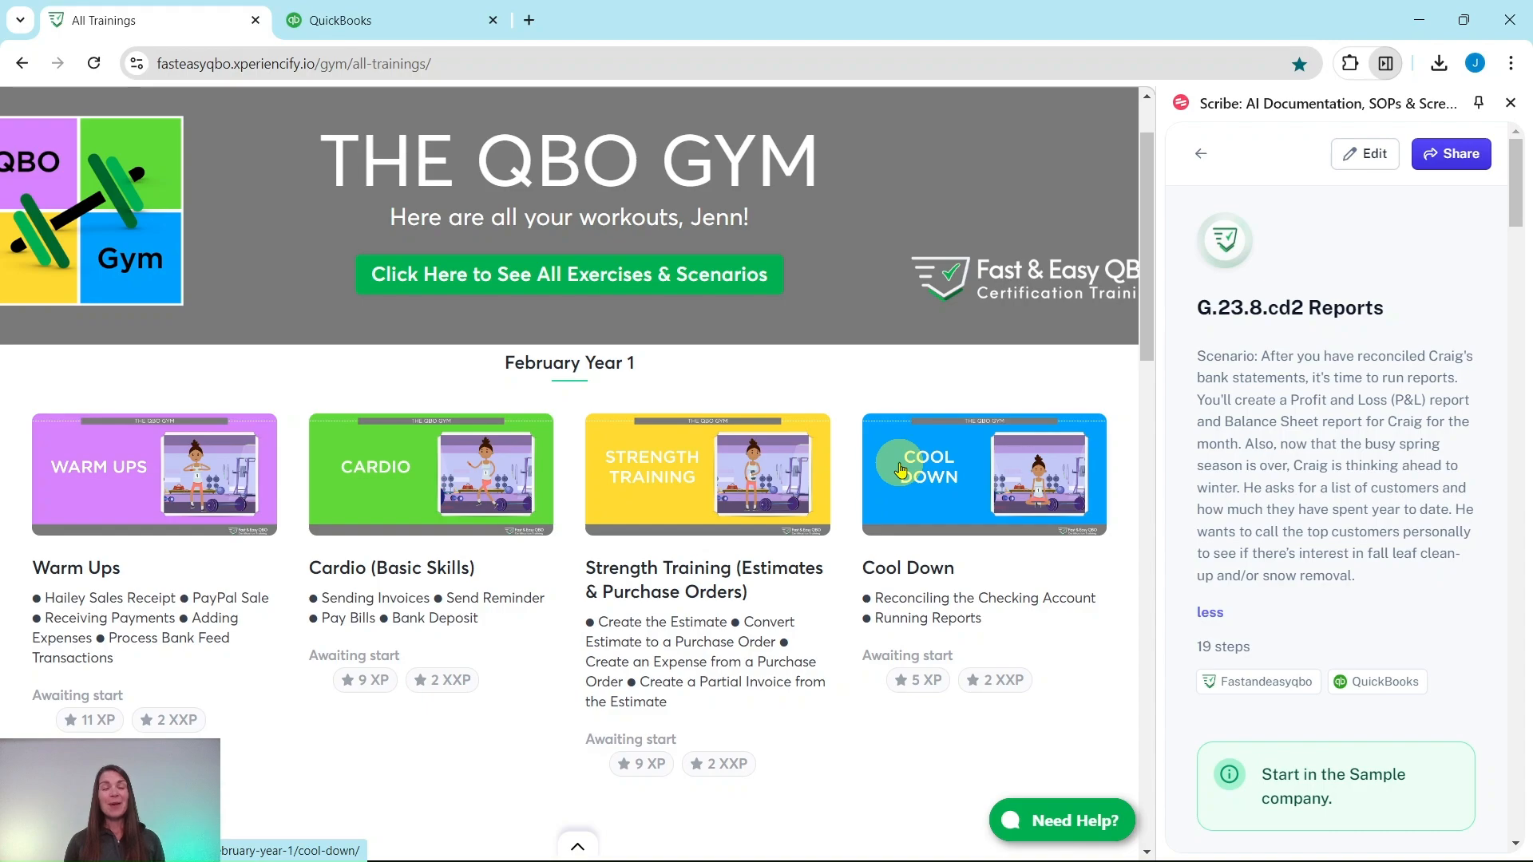
Step: Open the August Year 1 Cool Down workout and go to its Hands On Practice exercises
scroll(918, 447, down, 15)
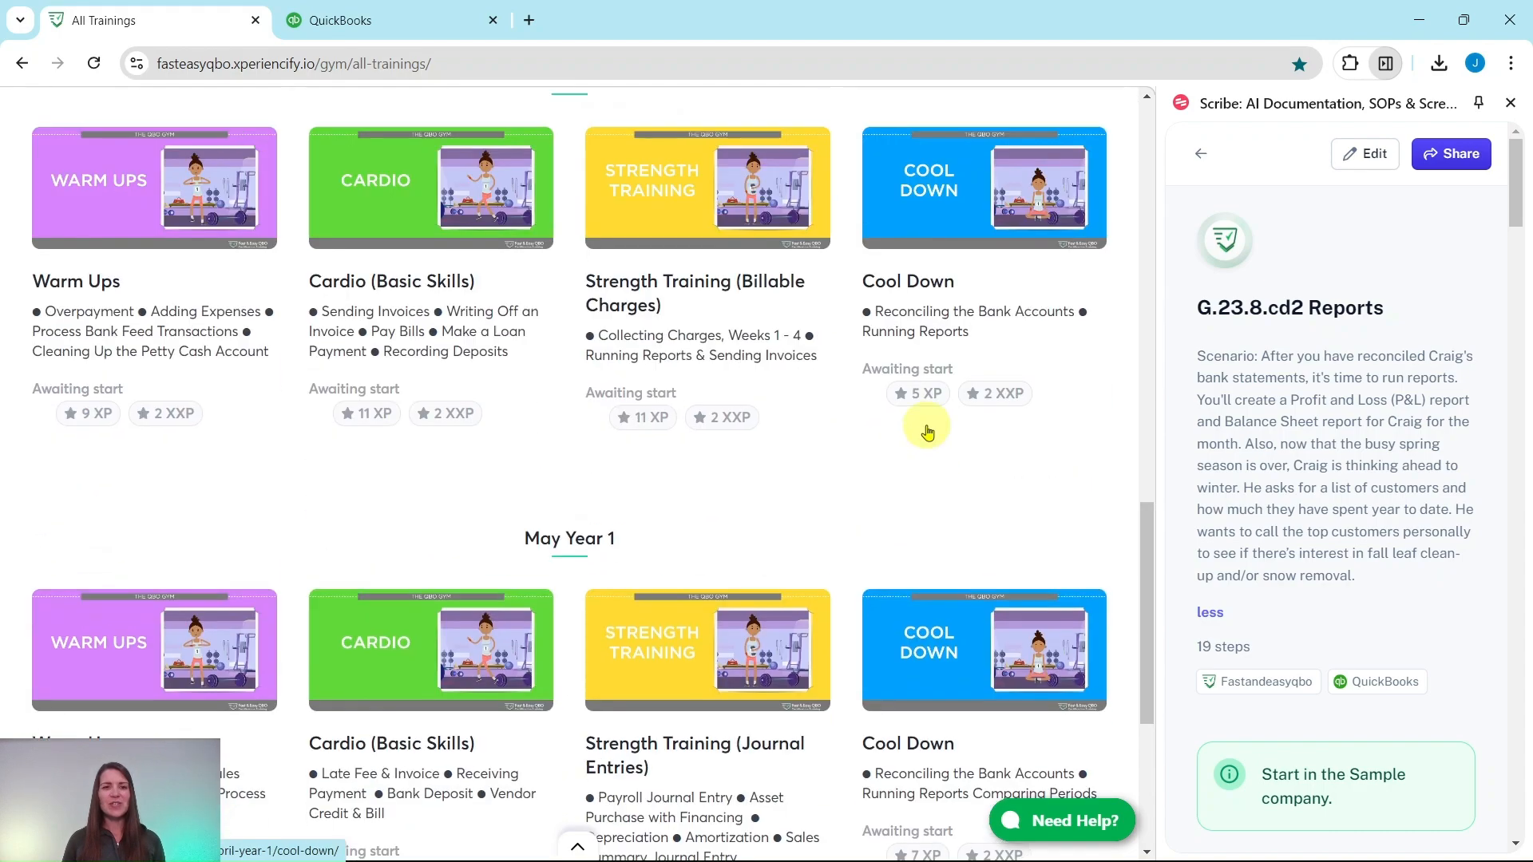
scroll(930, 427, down, 18)
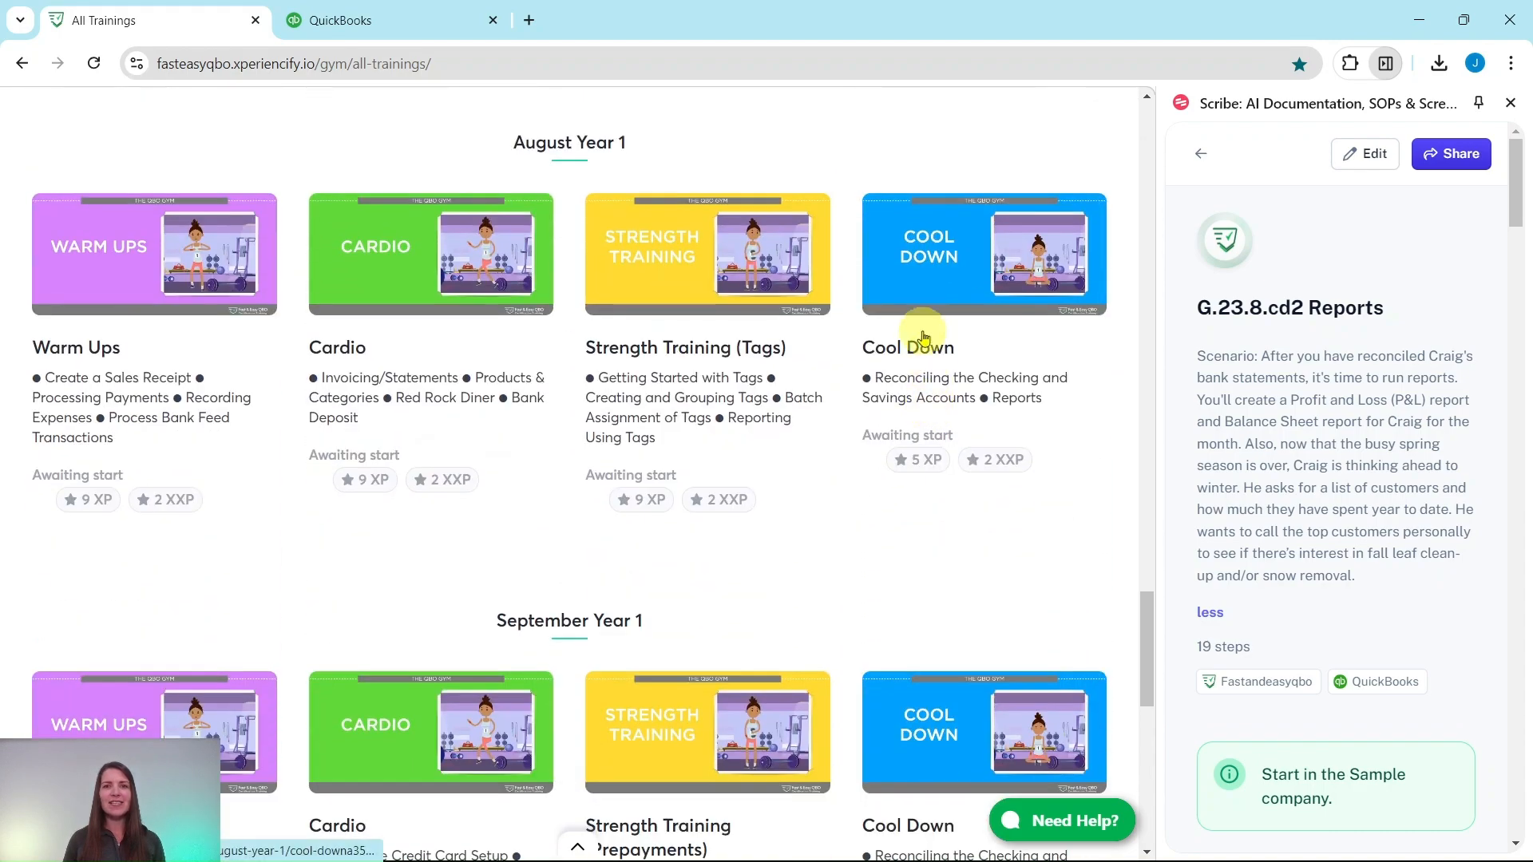
click(961, 277)
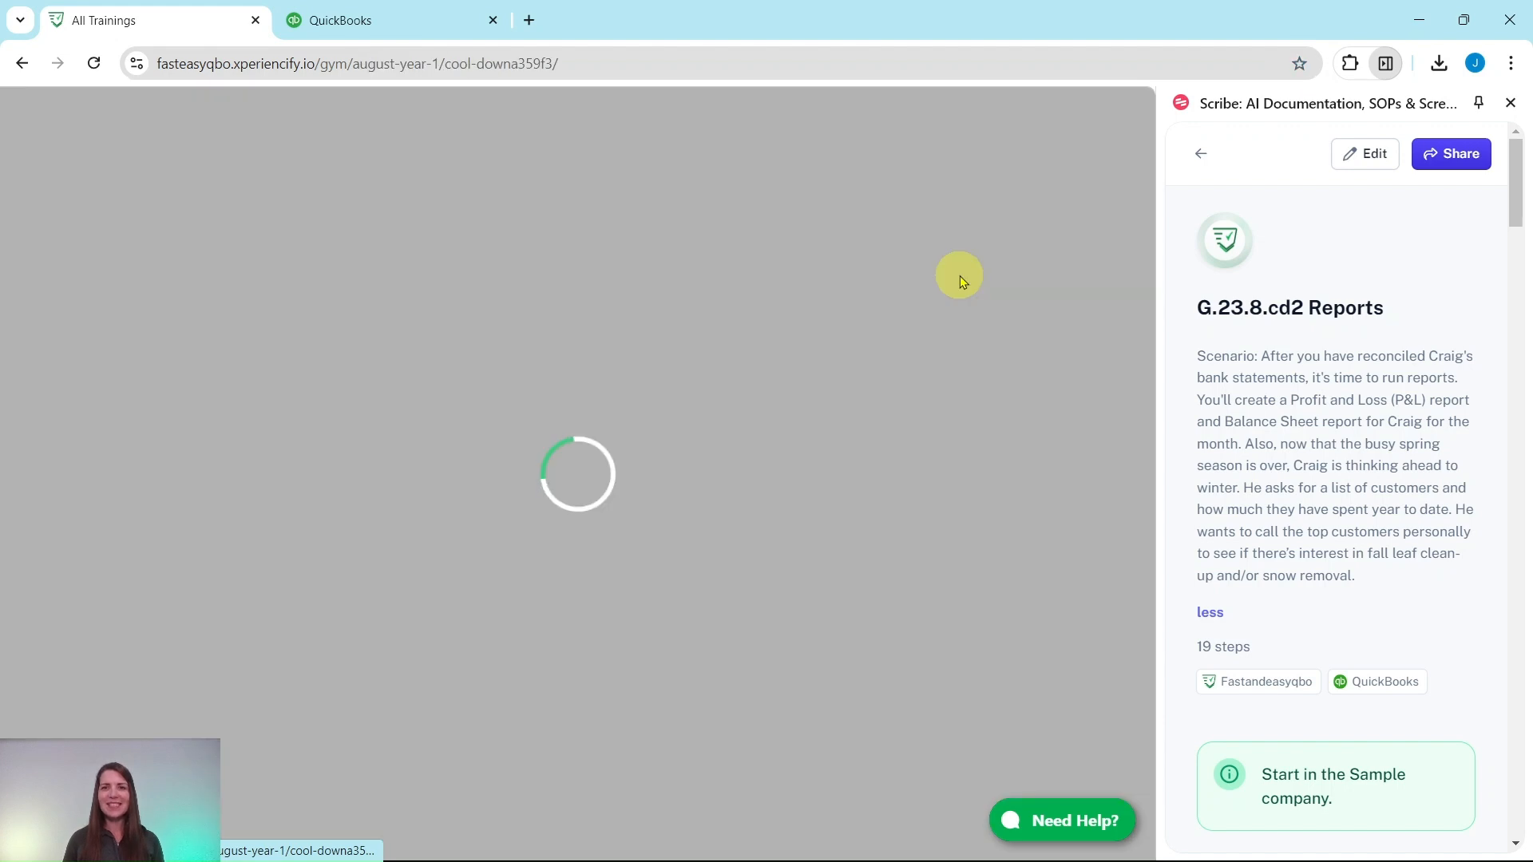
scroll(962, 281, down, 1)
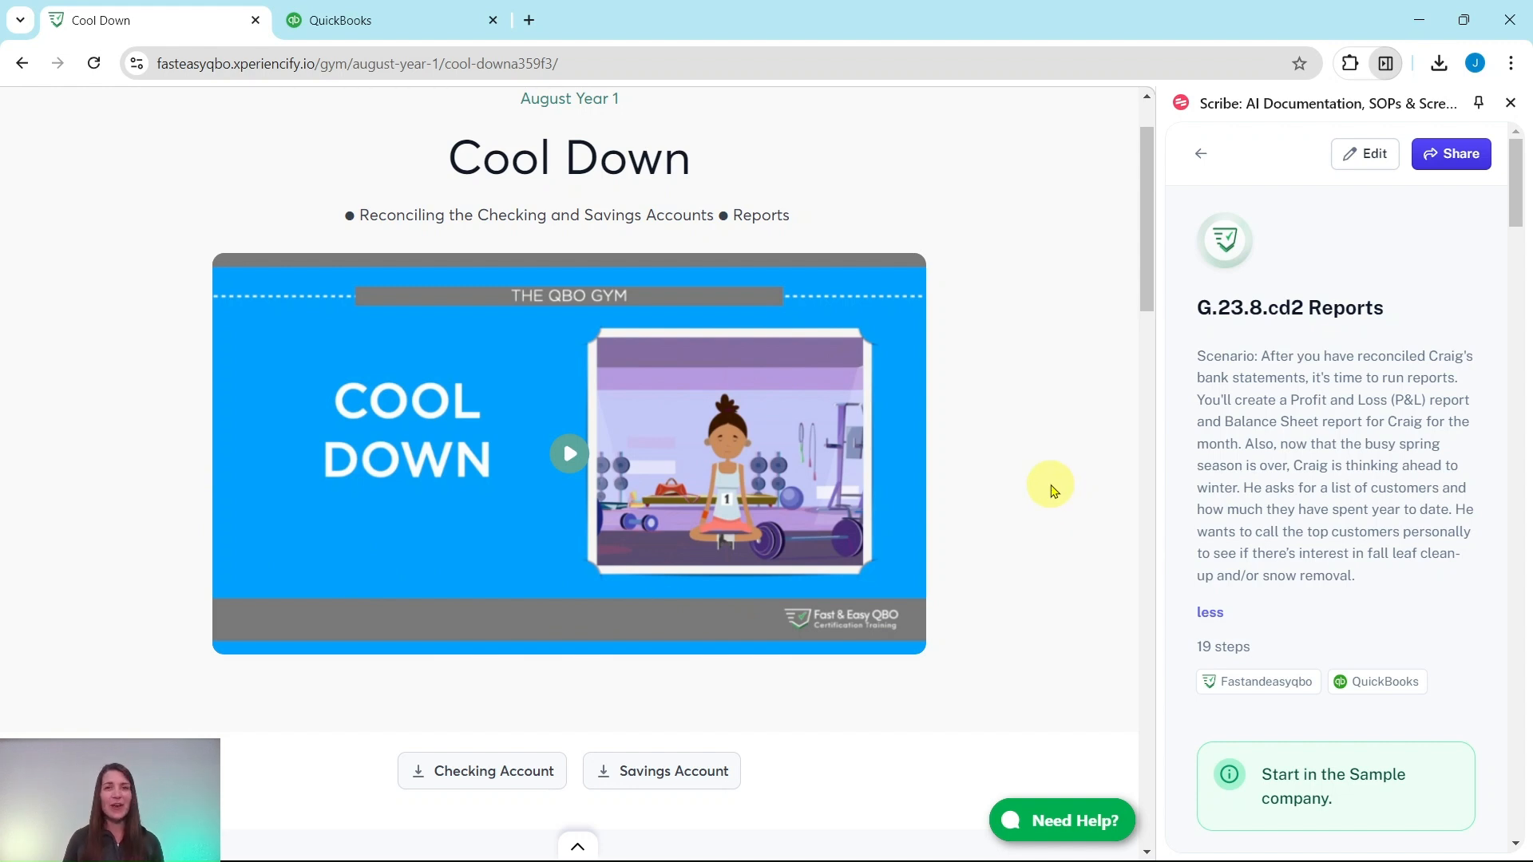
scroll(1046, 479, down, 6)
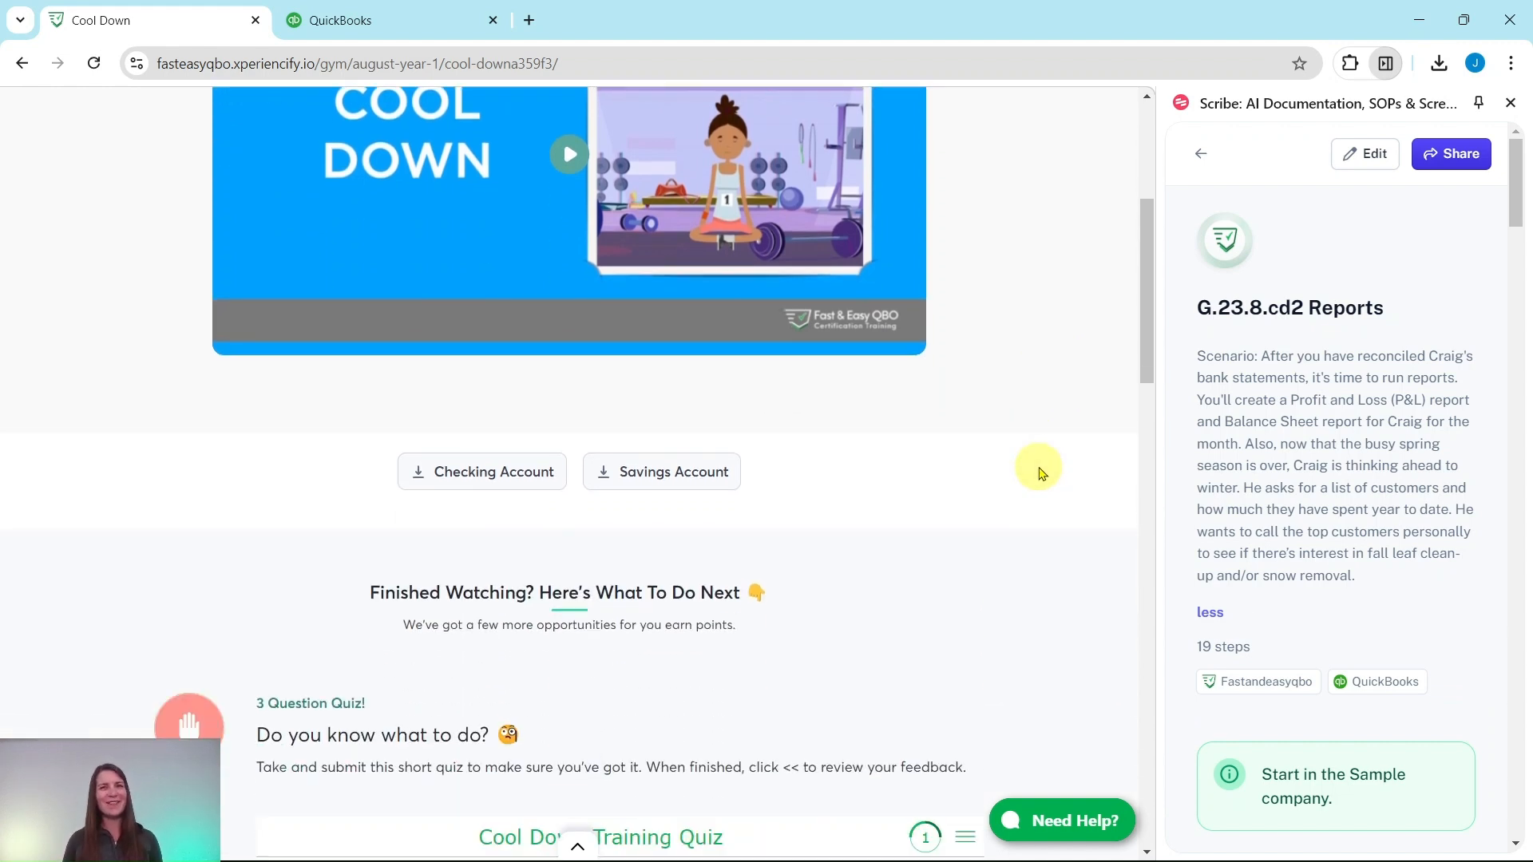
scroll(1042, 471, down, 3)
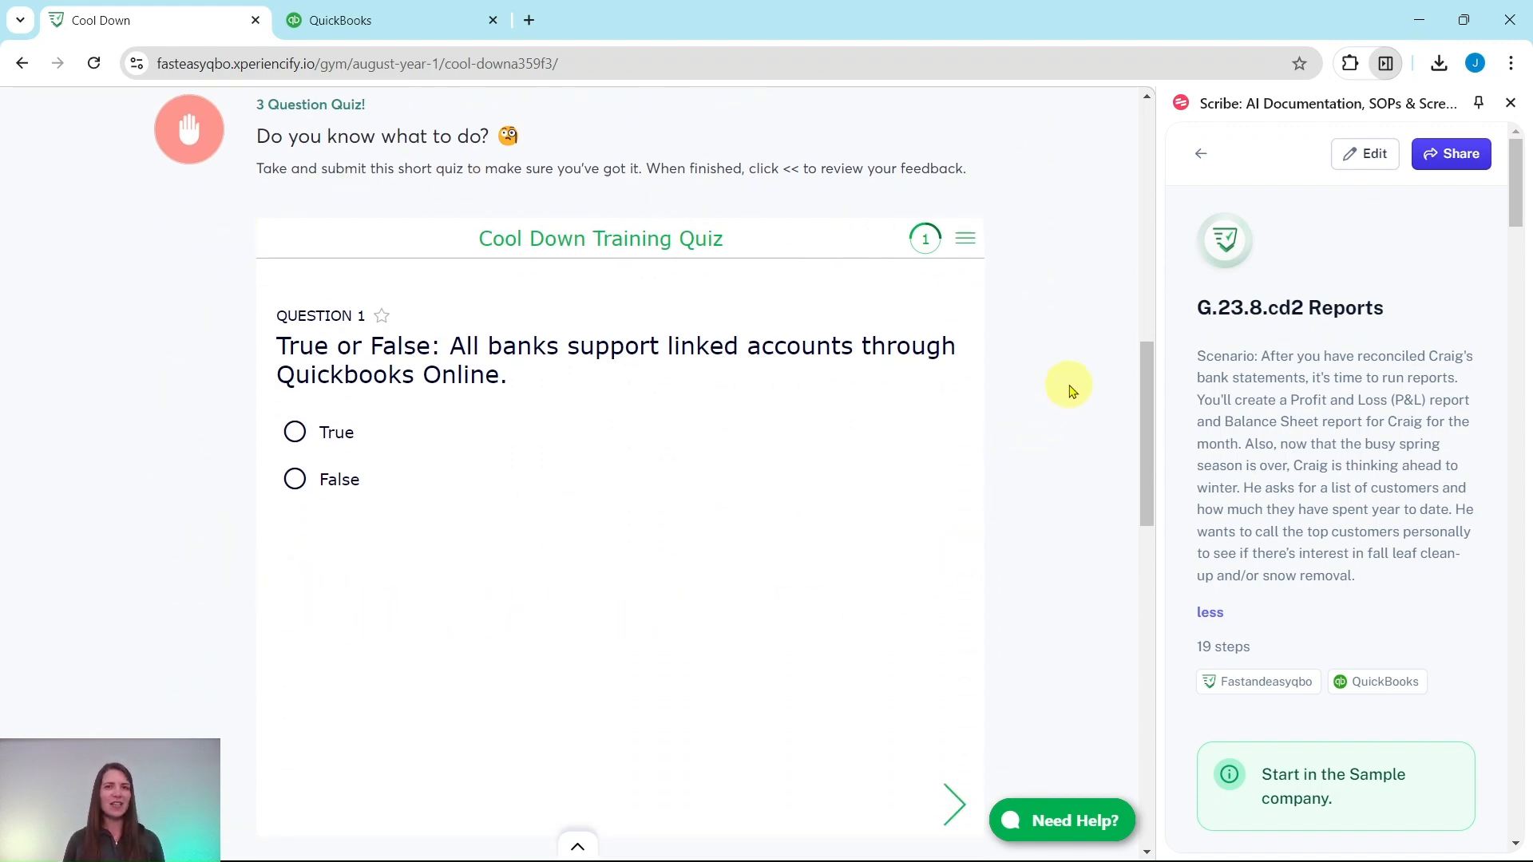
scroll(1051, 375, down, 8)
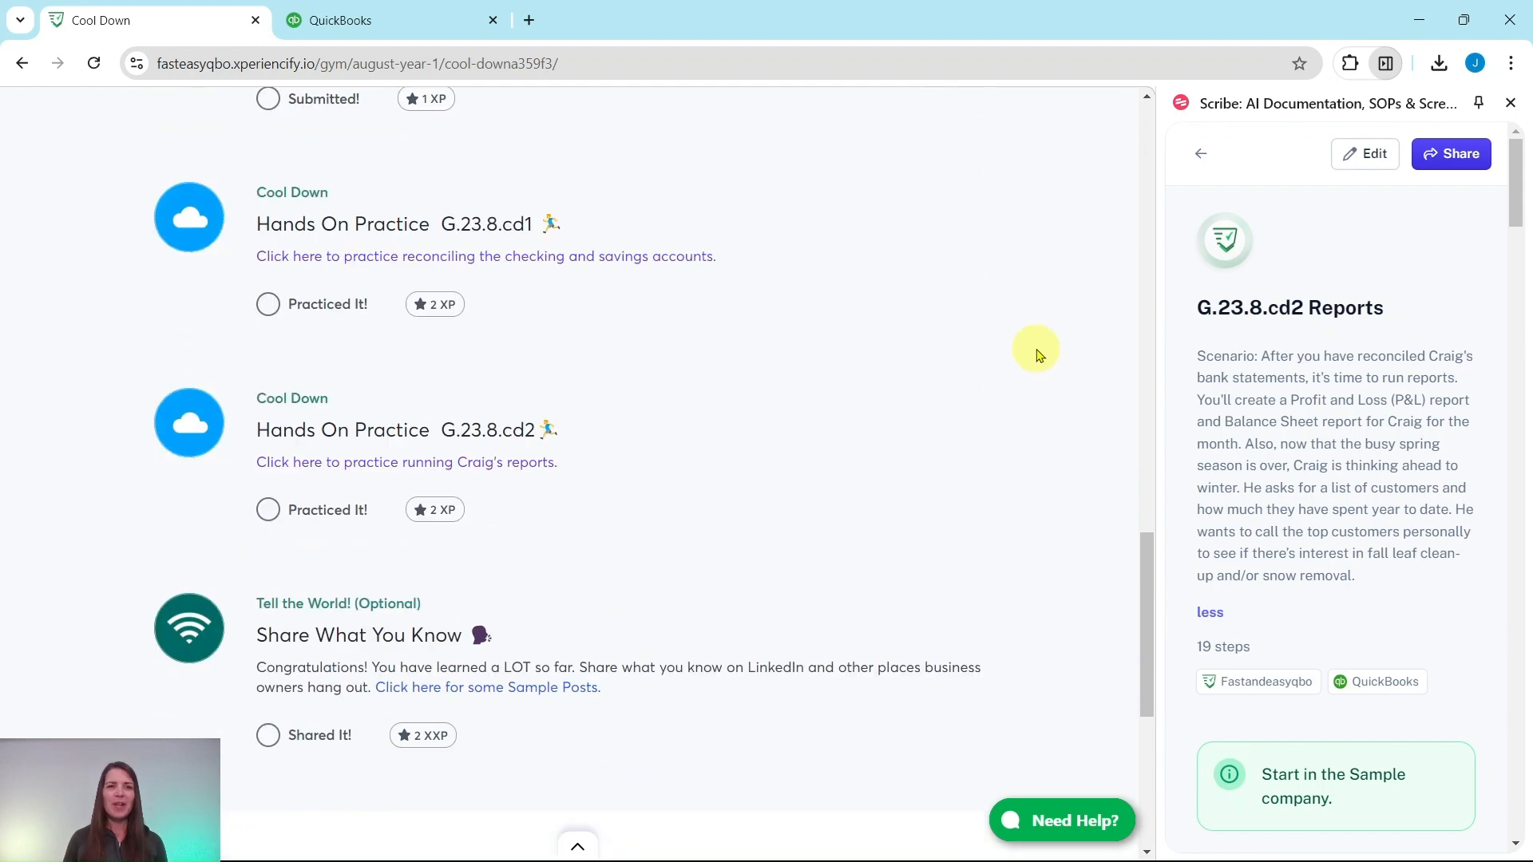
scroll(559, 415, down, 1)
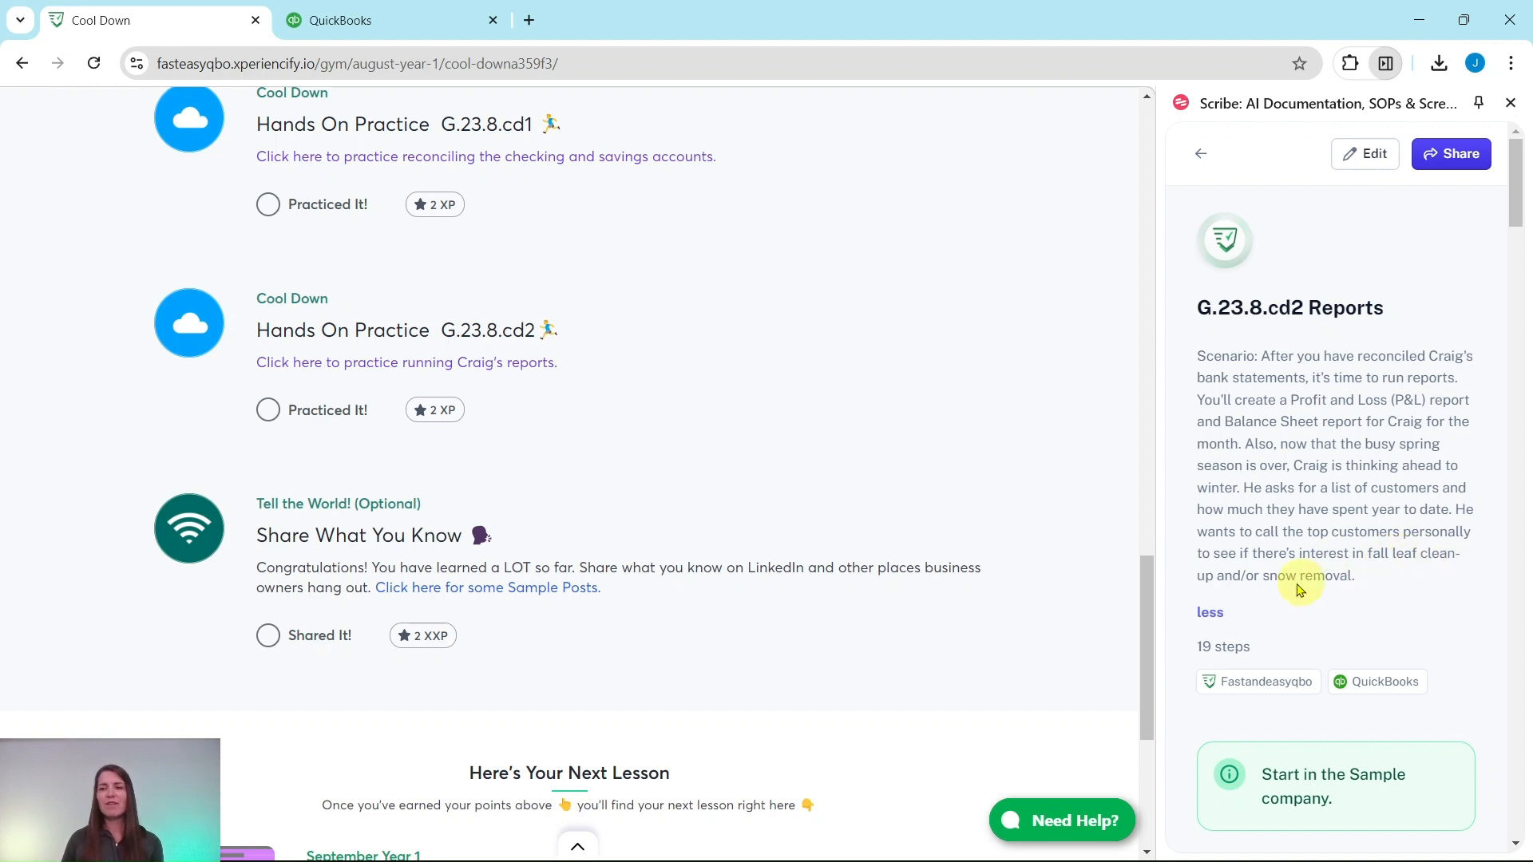
Step: Switch to the QuickBooks sample company and read the exercise guide's Profit and Loss instructions
scroll(1322, 479, down, 6)
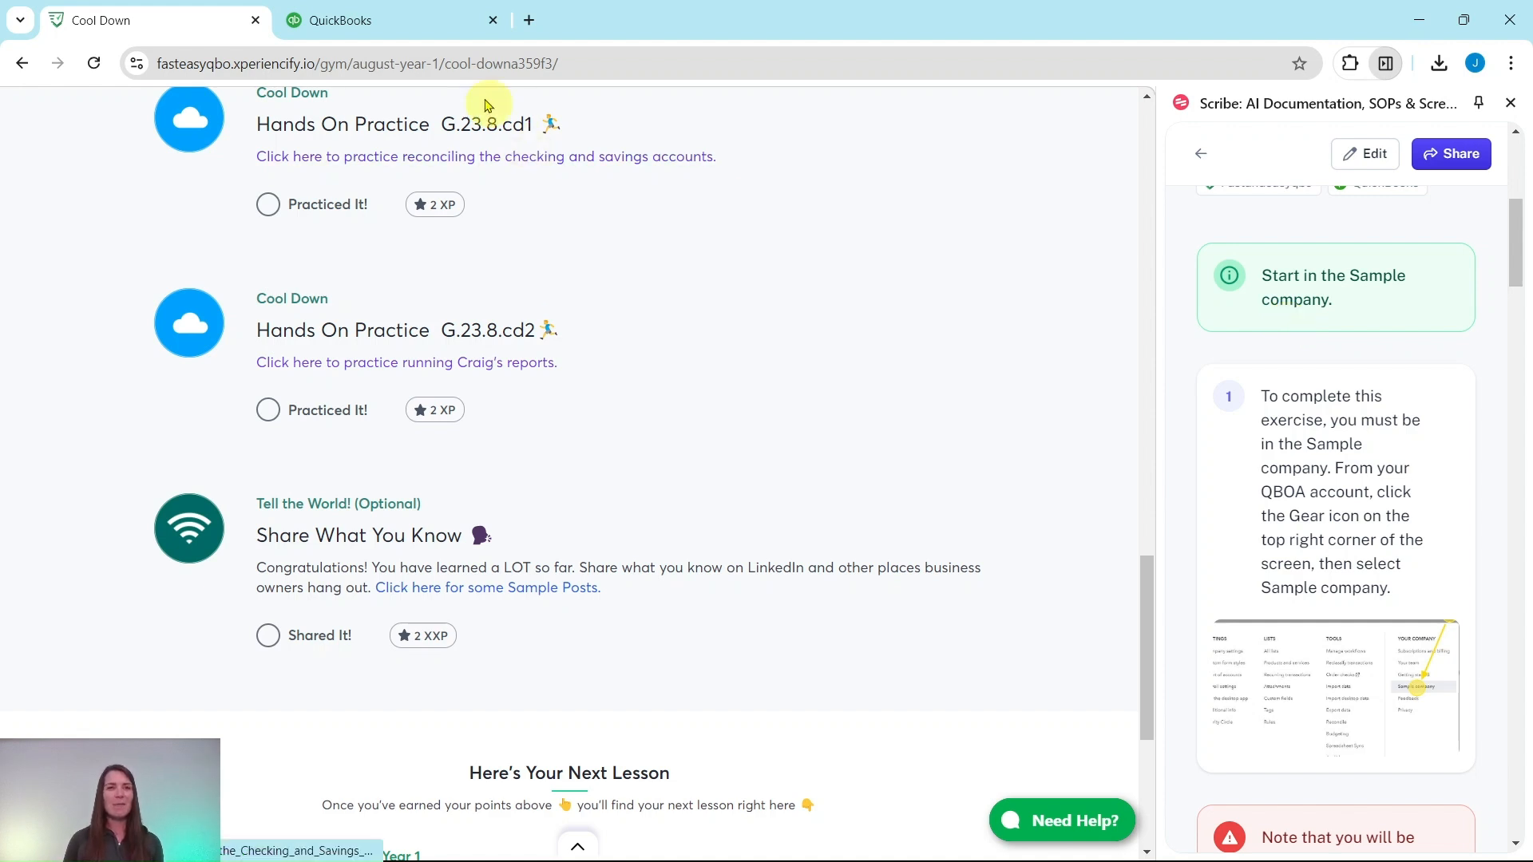
click(404, 21)
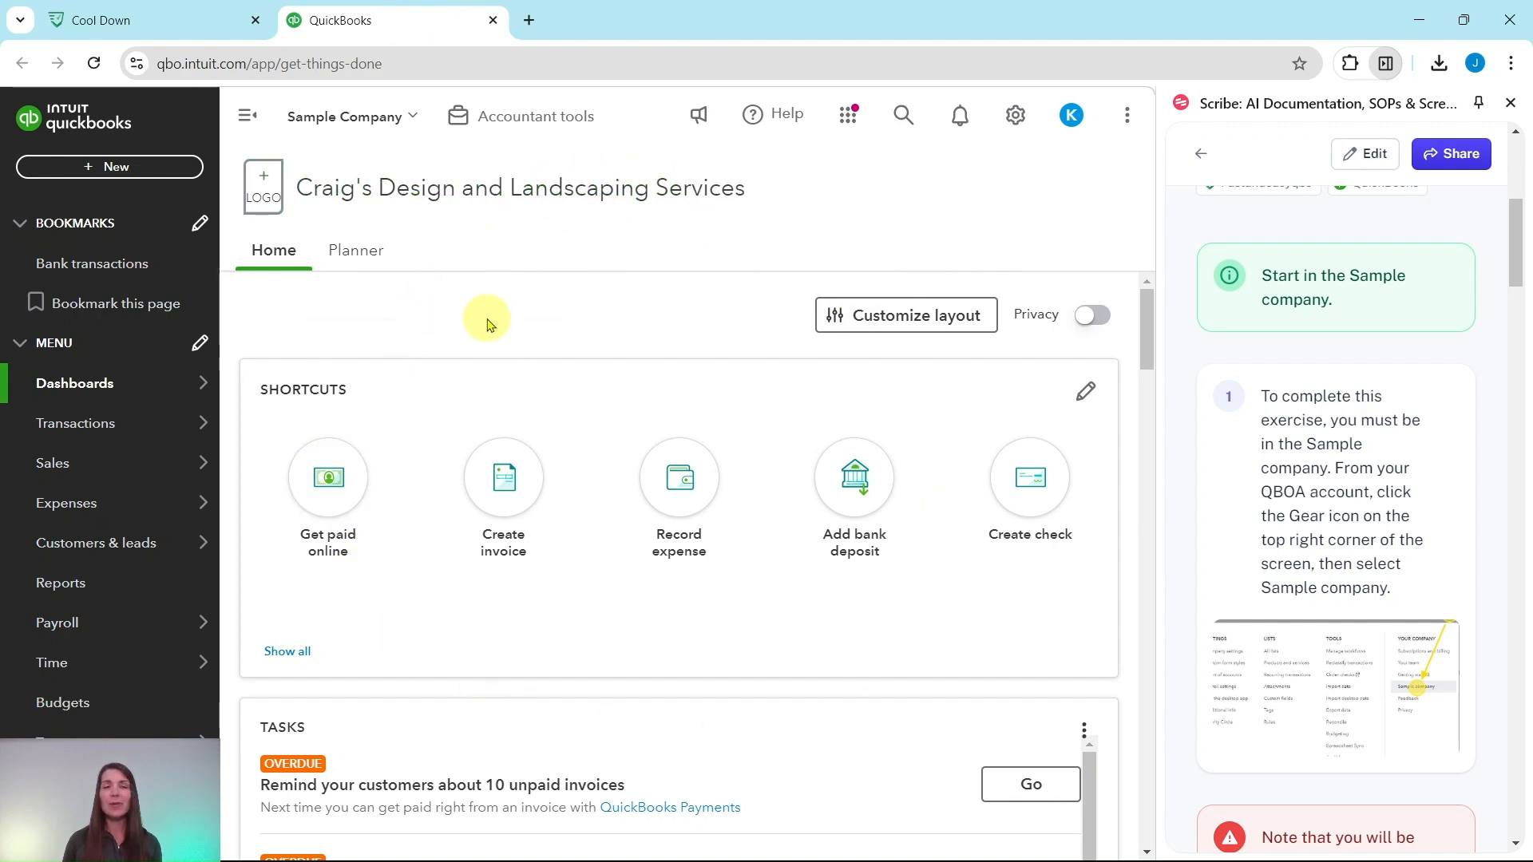
scroll(1353, 316, down, 3)
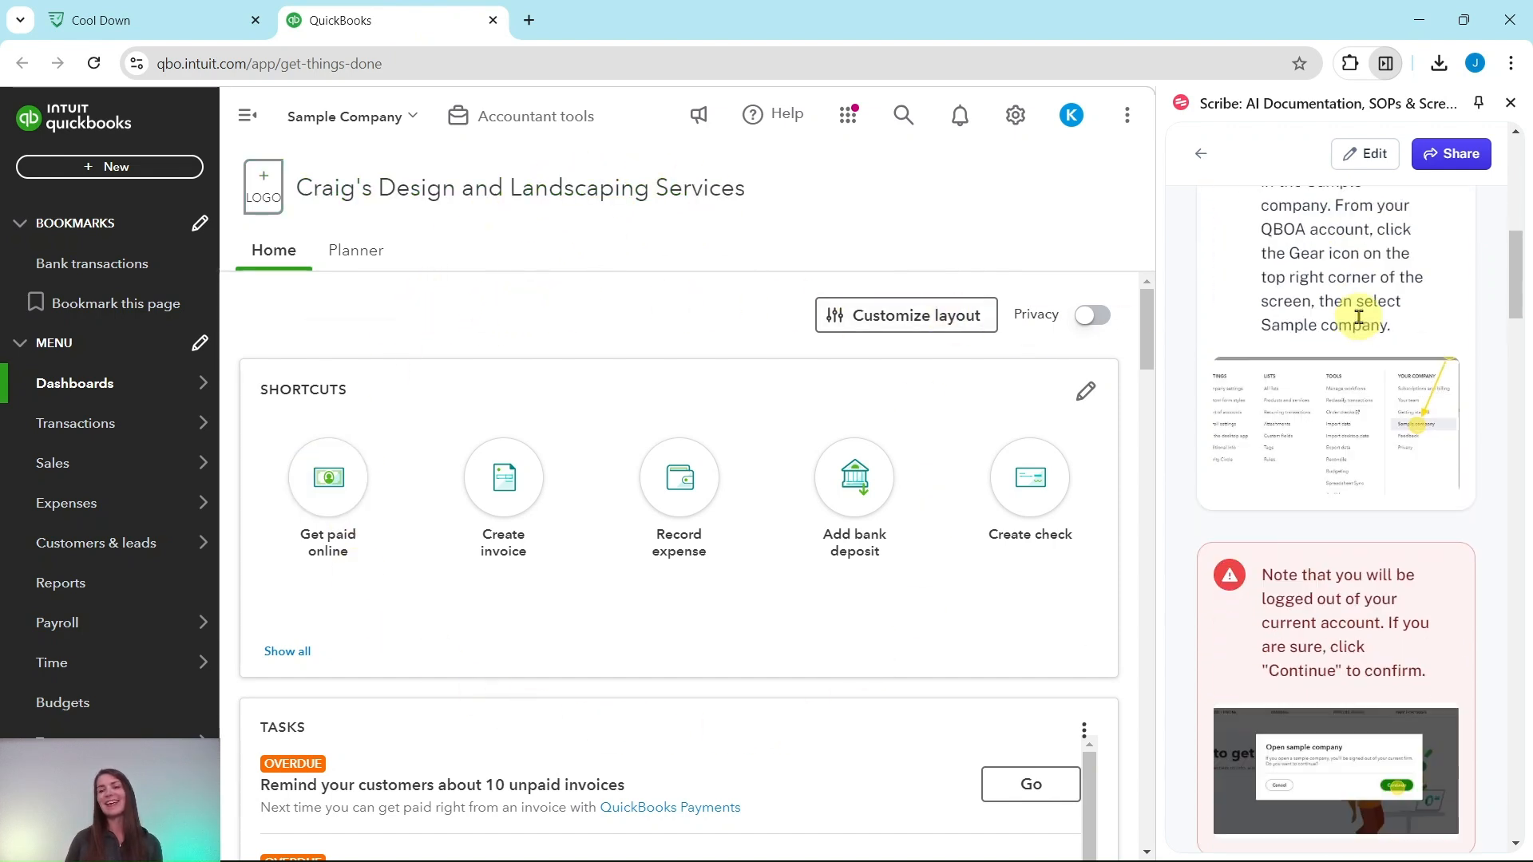
scroll(1358, 318, down, 6)
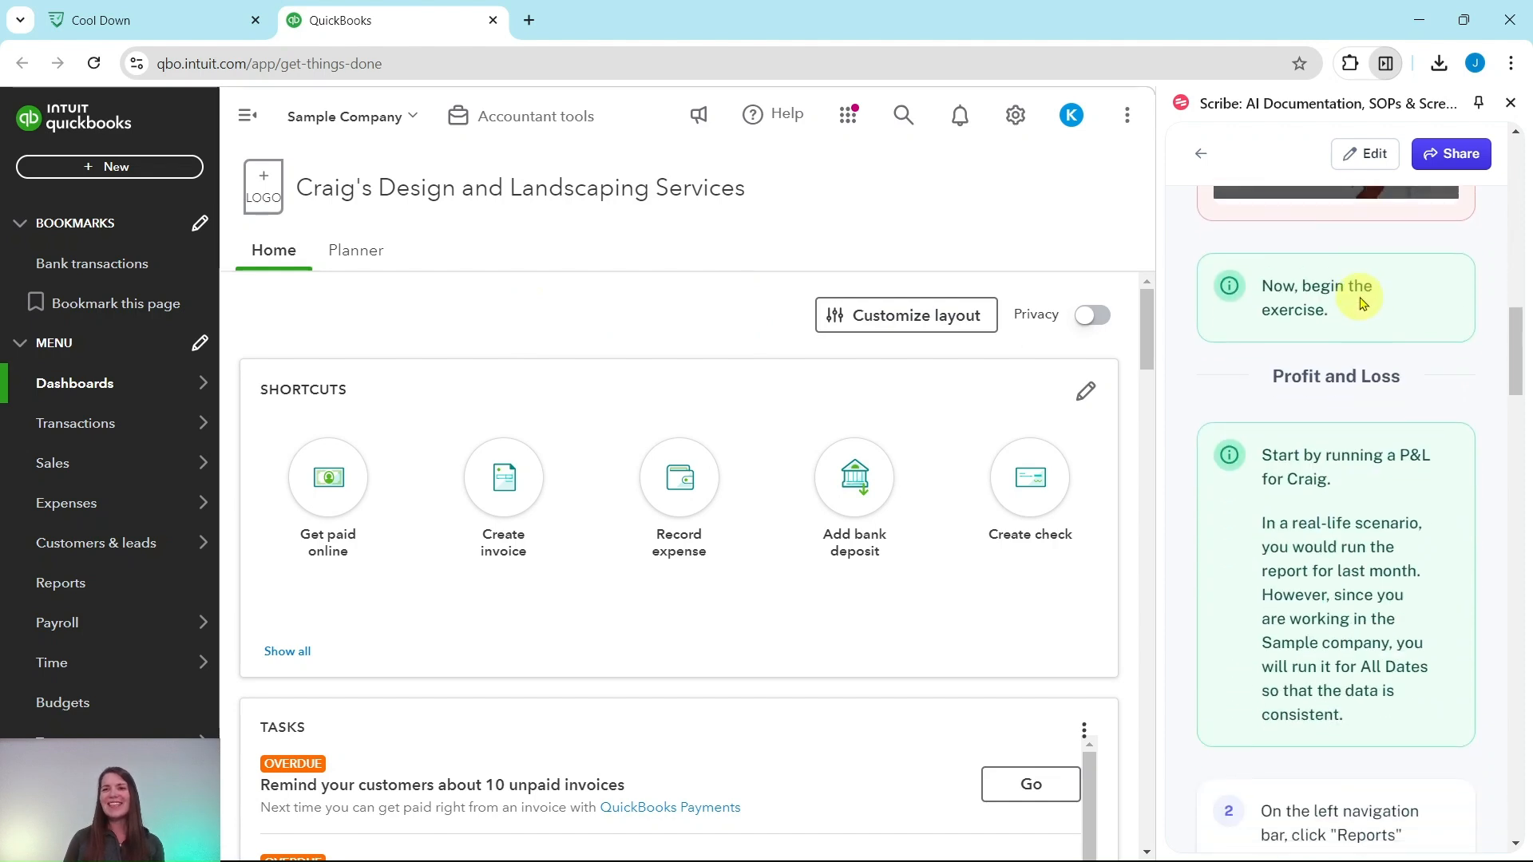
scroll(1359, 305, down, 1)
scroll(1371, 301, down, 1)
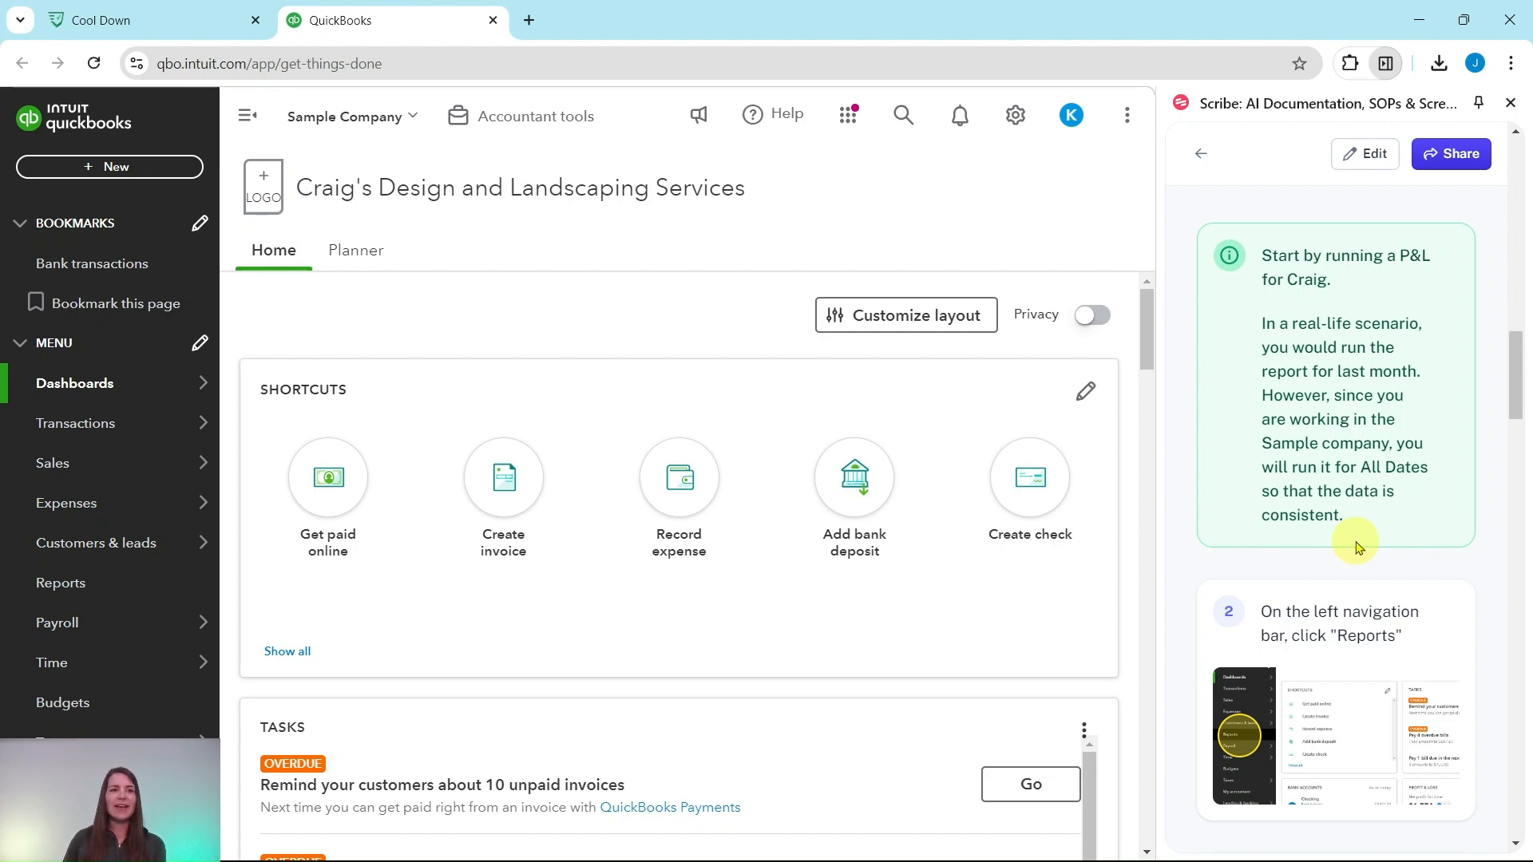
scroll(1358, 448, down, 4)
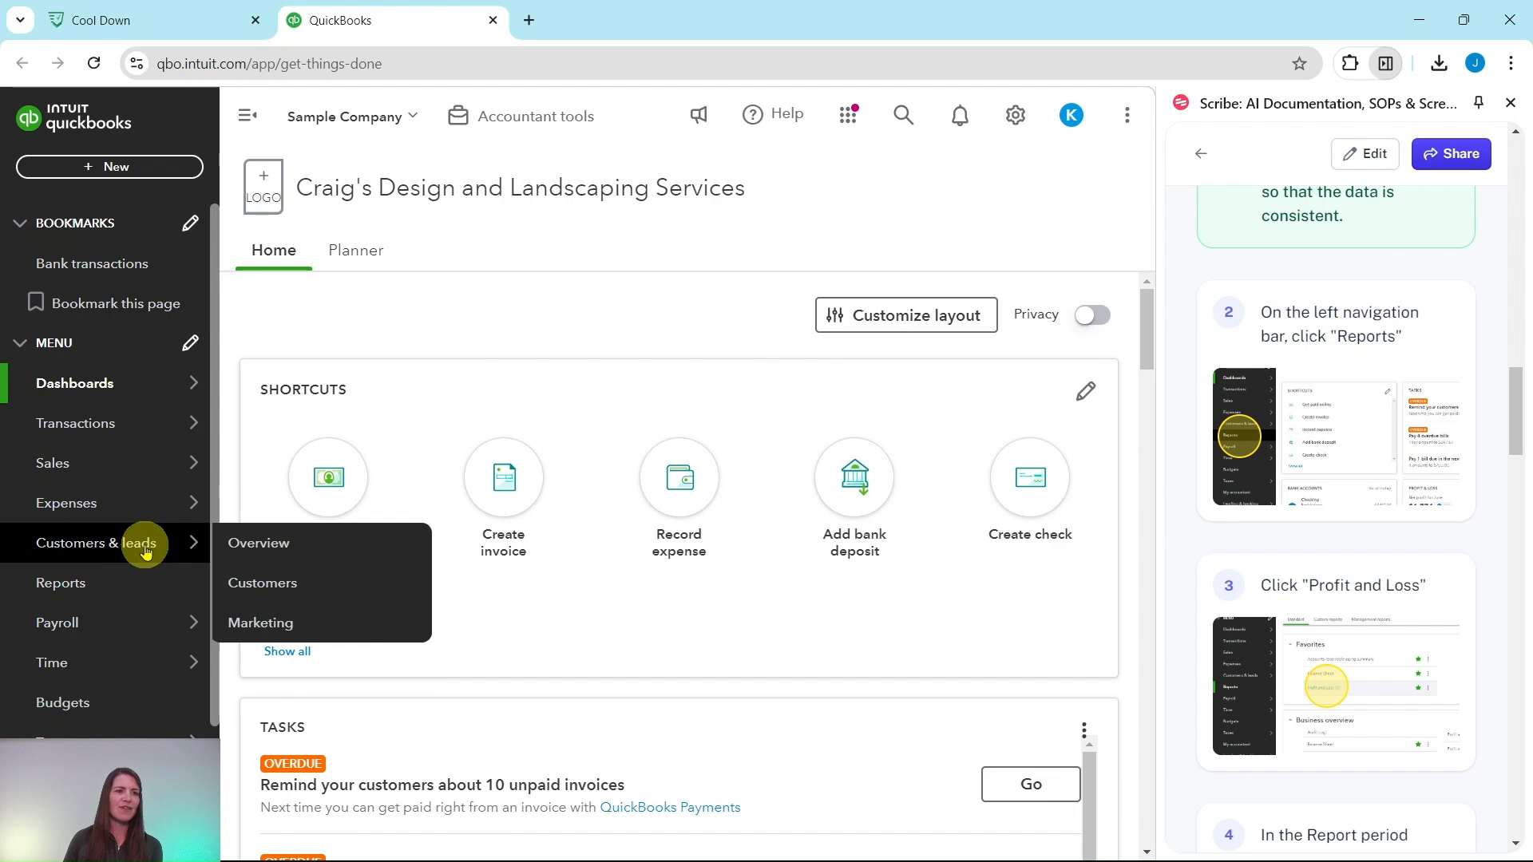
Step: Open the Profit and Loss report from the Favorites in Reports
click(58, 595)
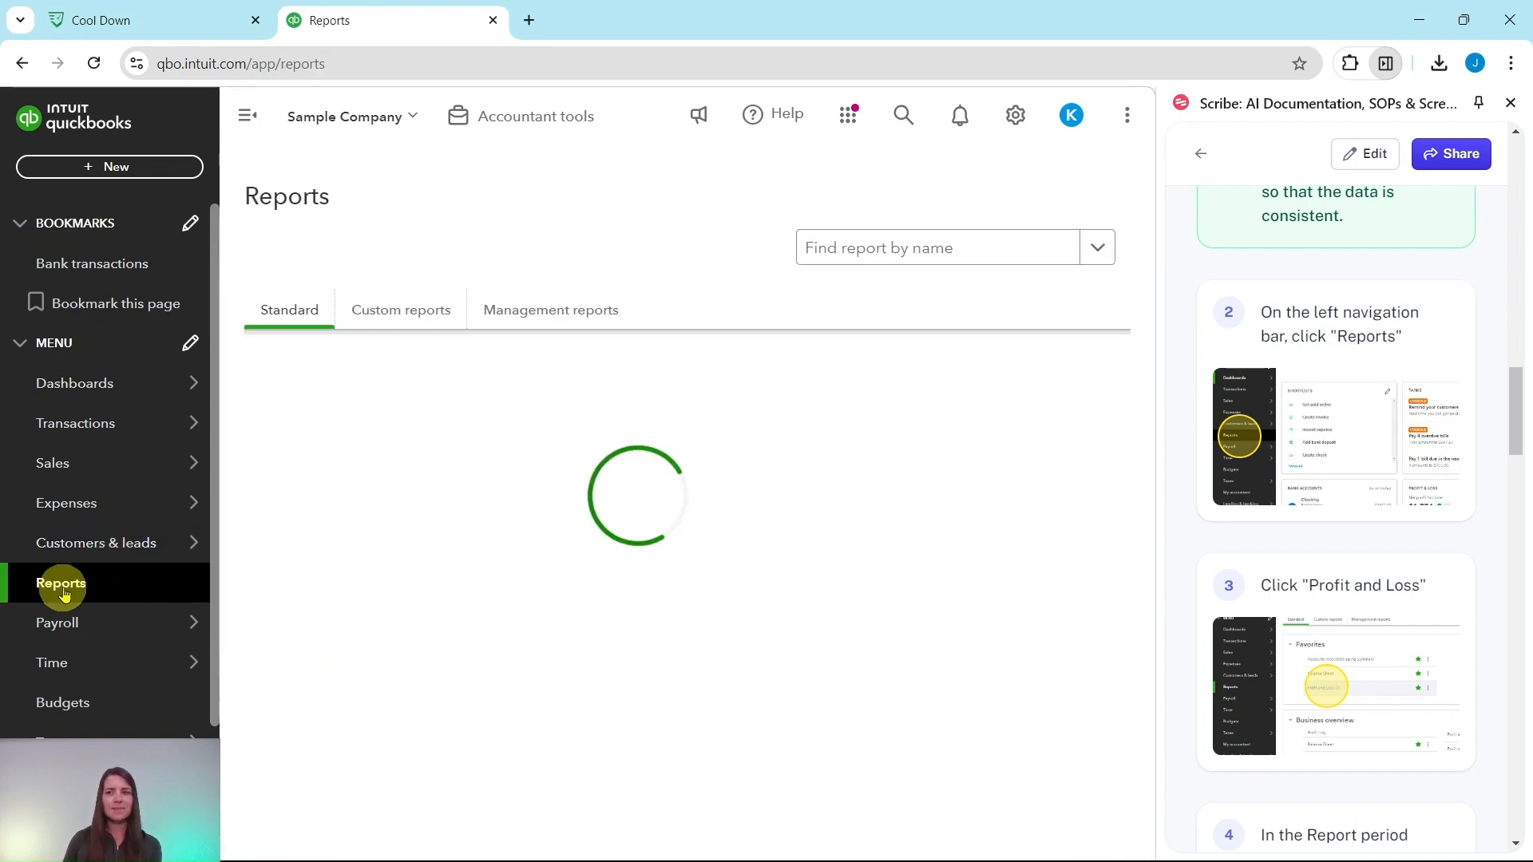
scroll(1384, 523, down, 1)
scroll(1385, 523, down, 3)
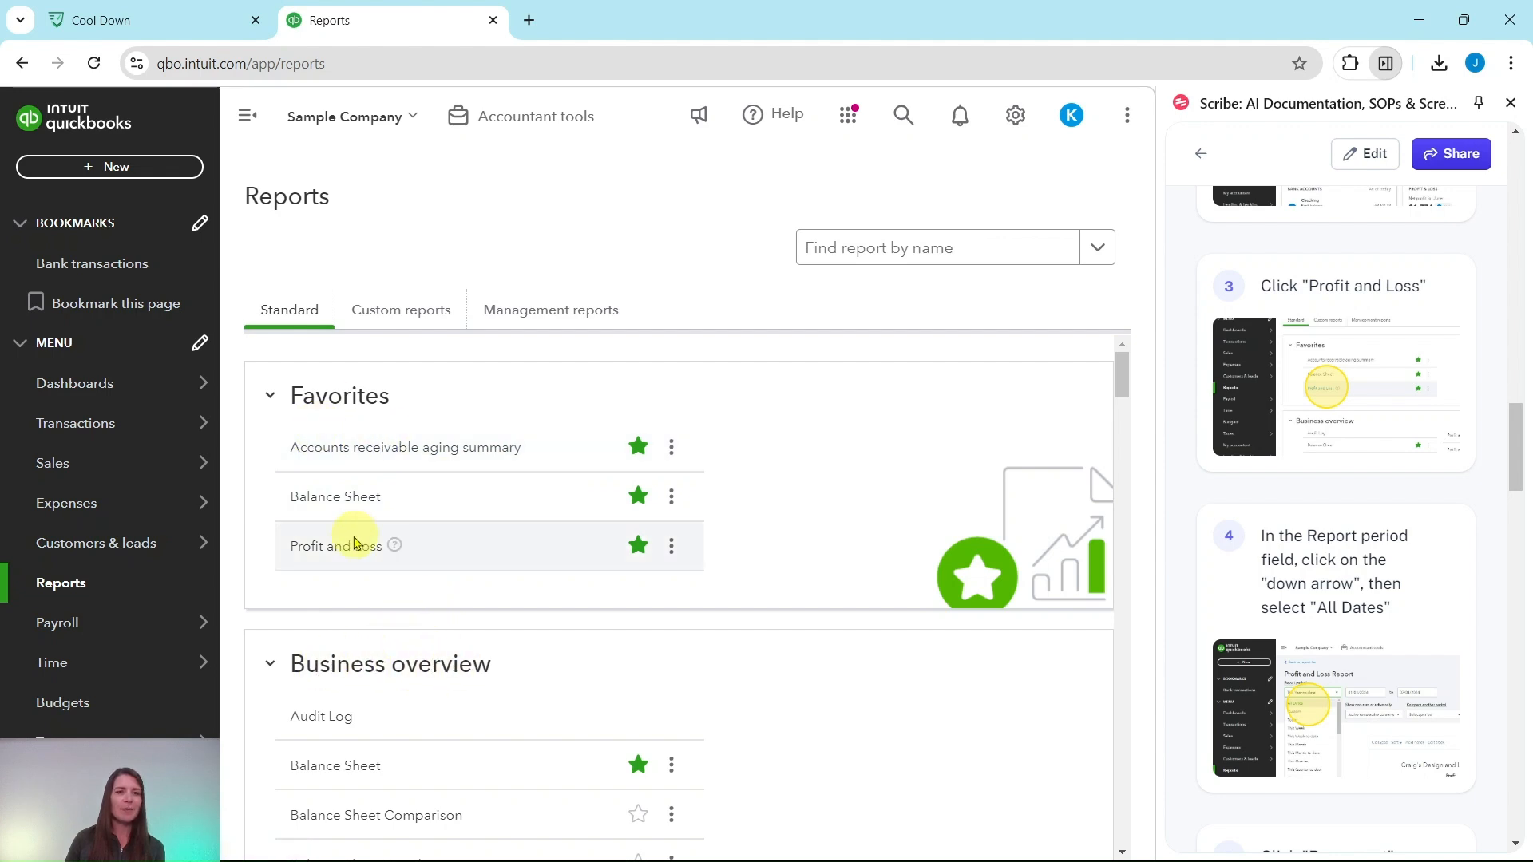
click(333, 554)
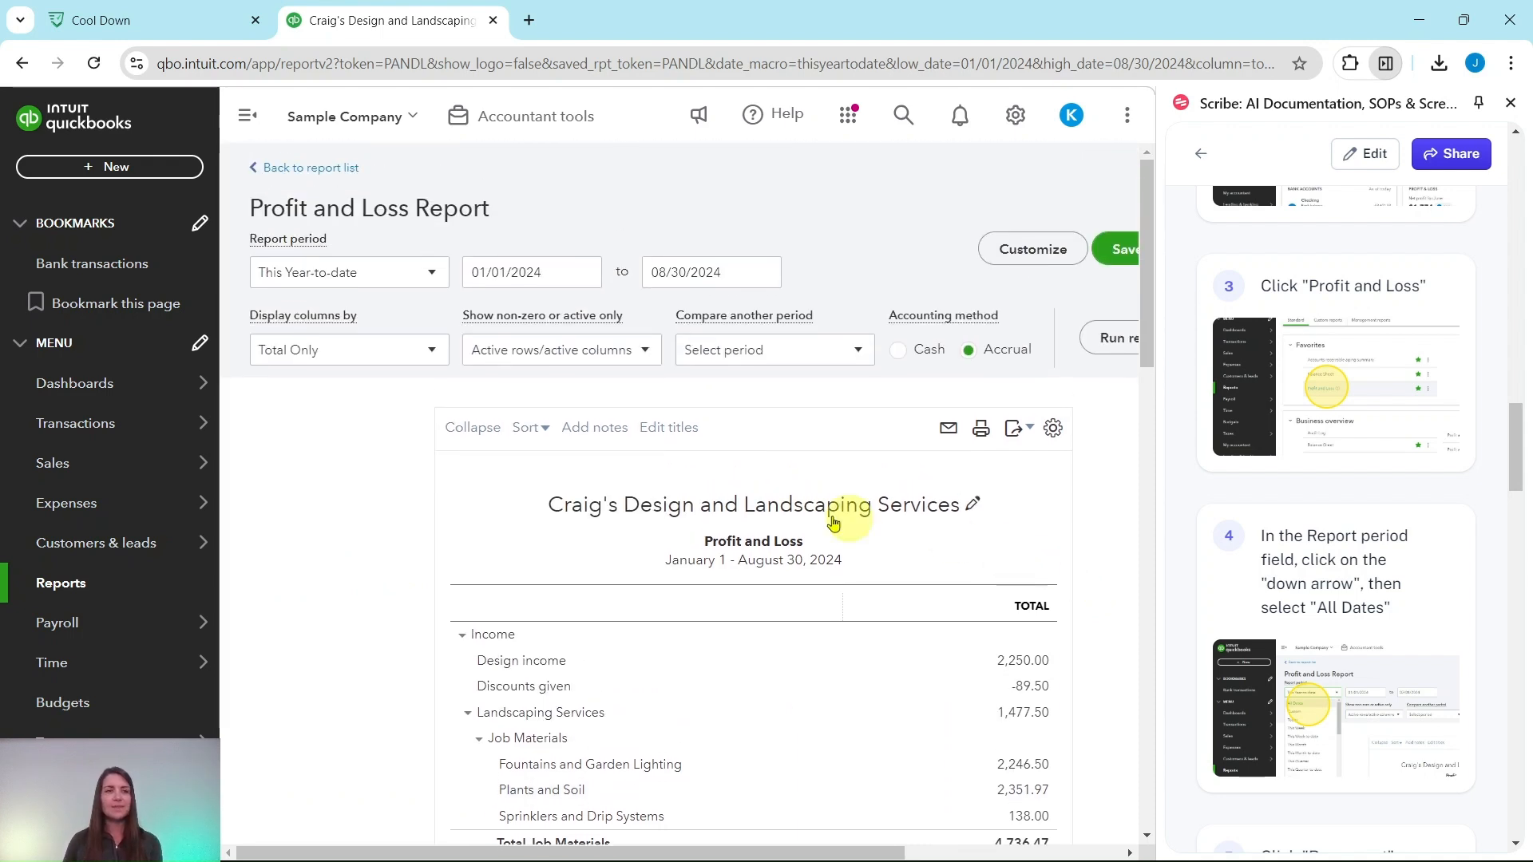
Step: Set the Profit and Loss report period to All Dates and run the report
click(432, 275)
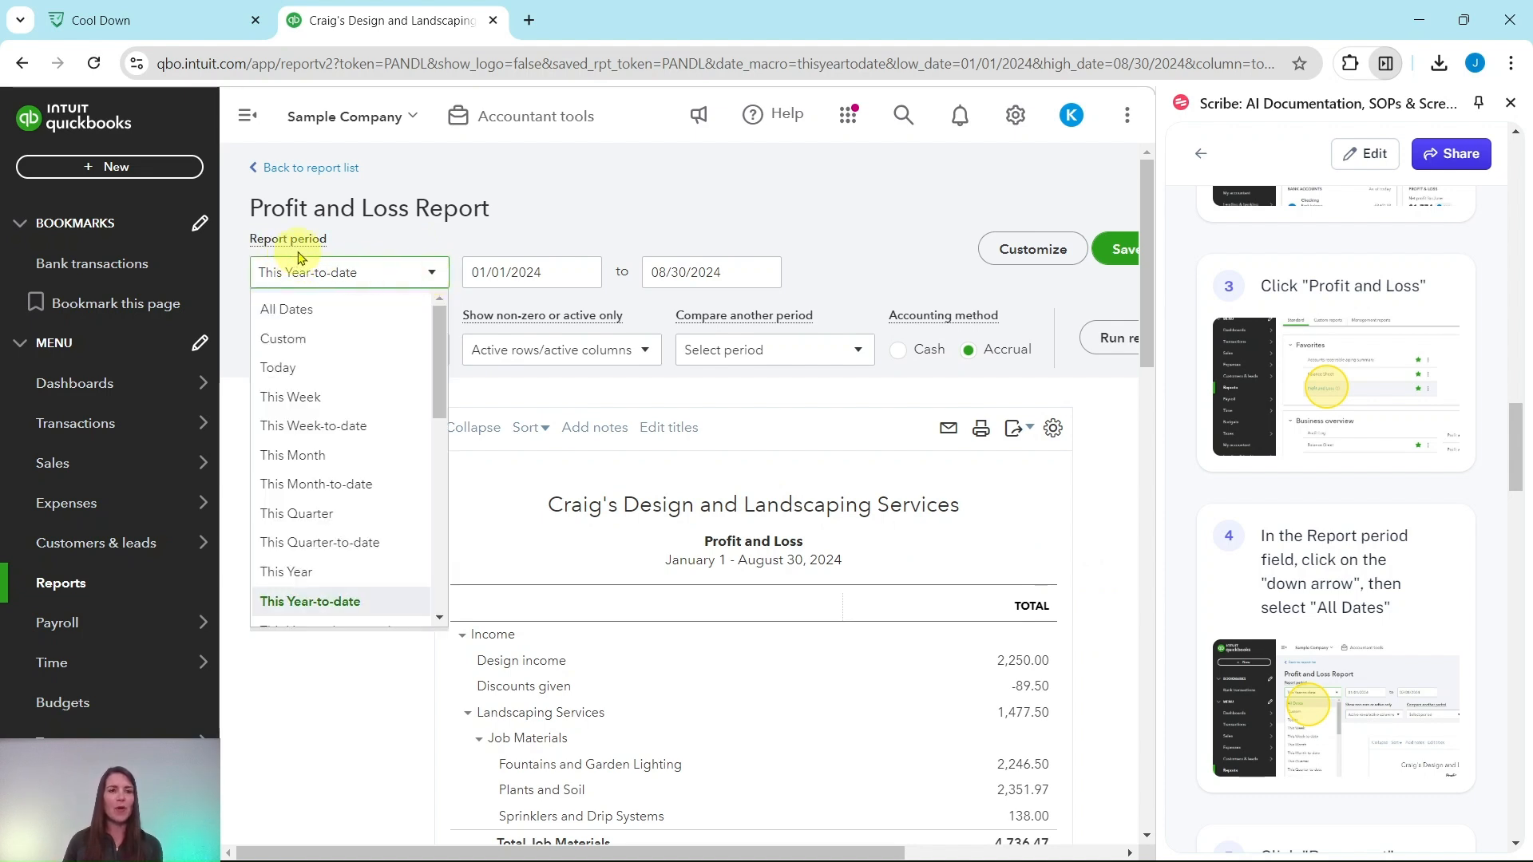
scroll(298, 339, down, 5)
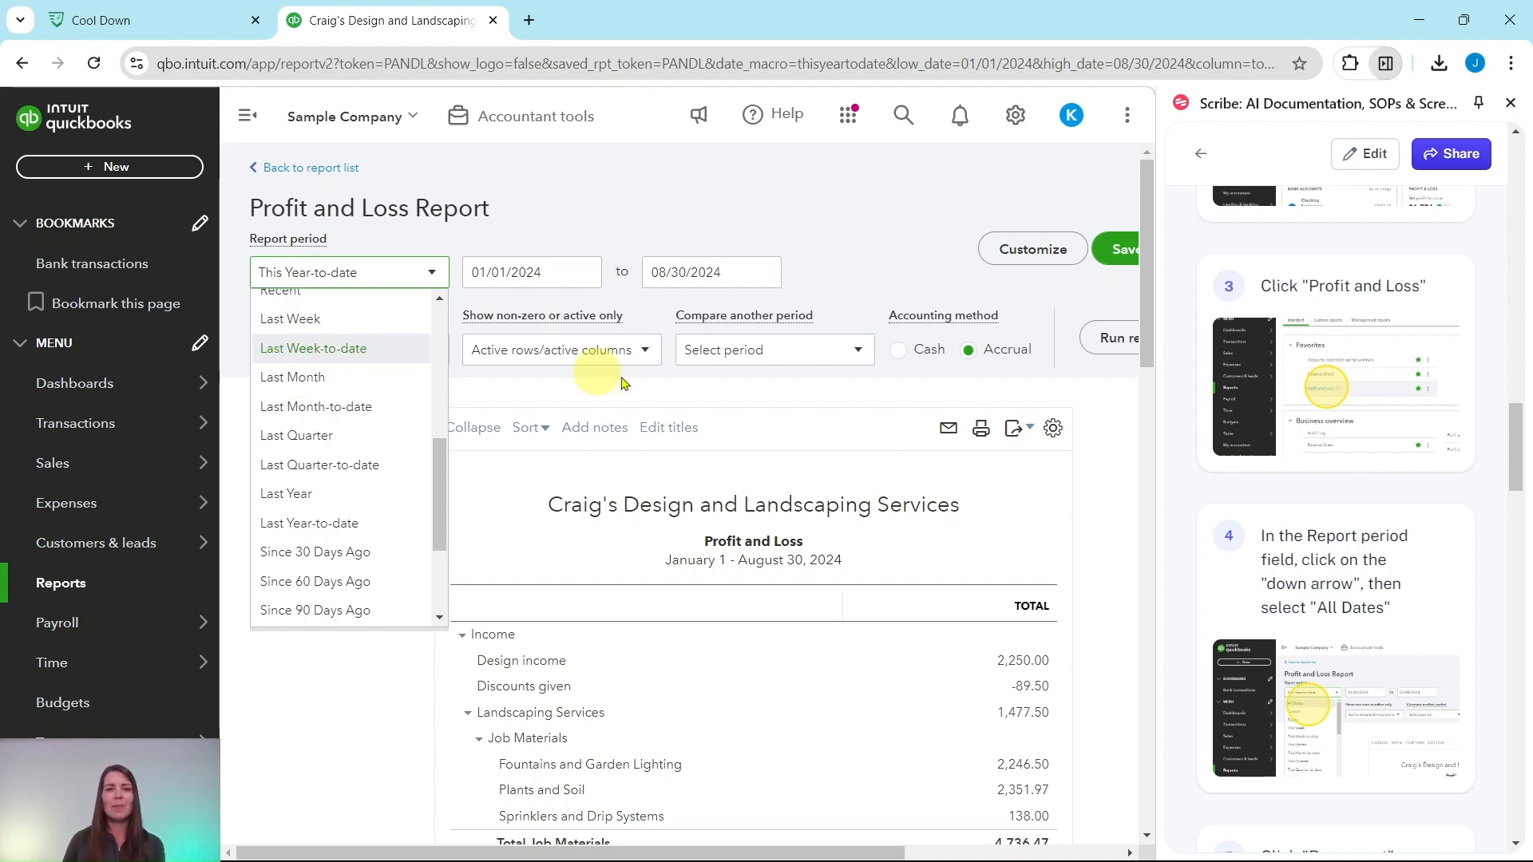
scroll(333, 403, up, 5)
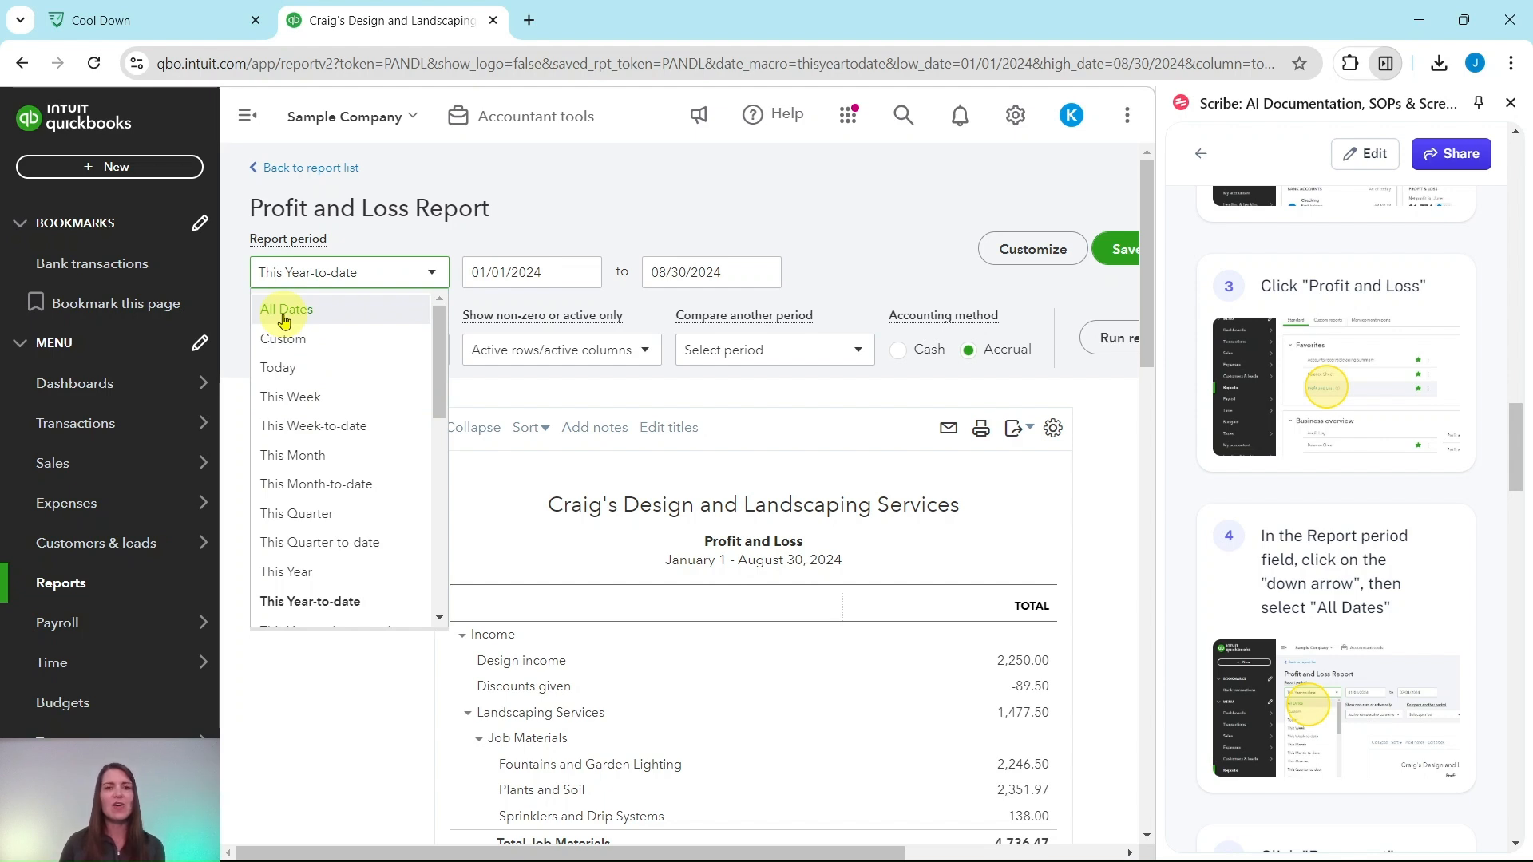
click(284, 317)
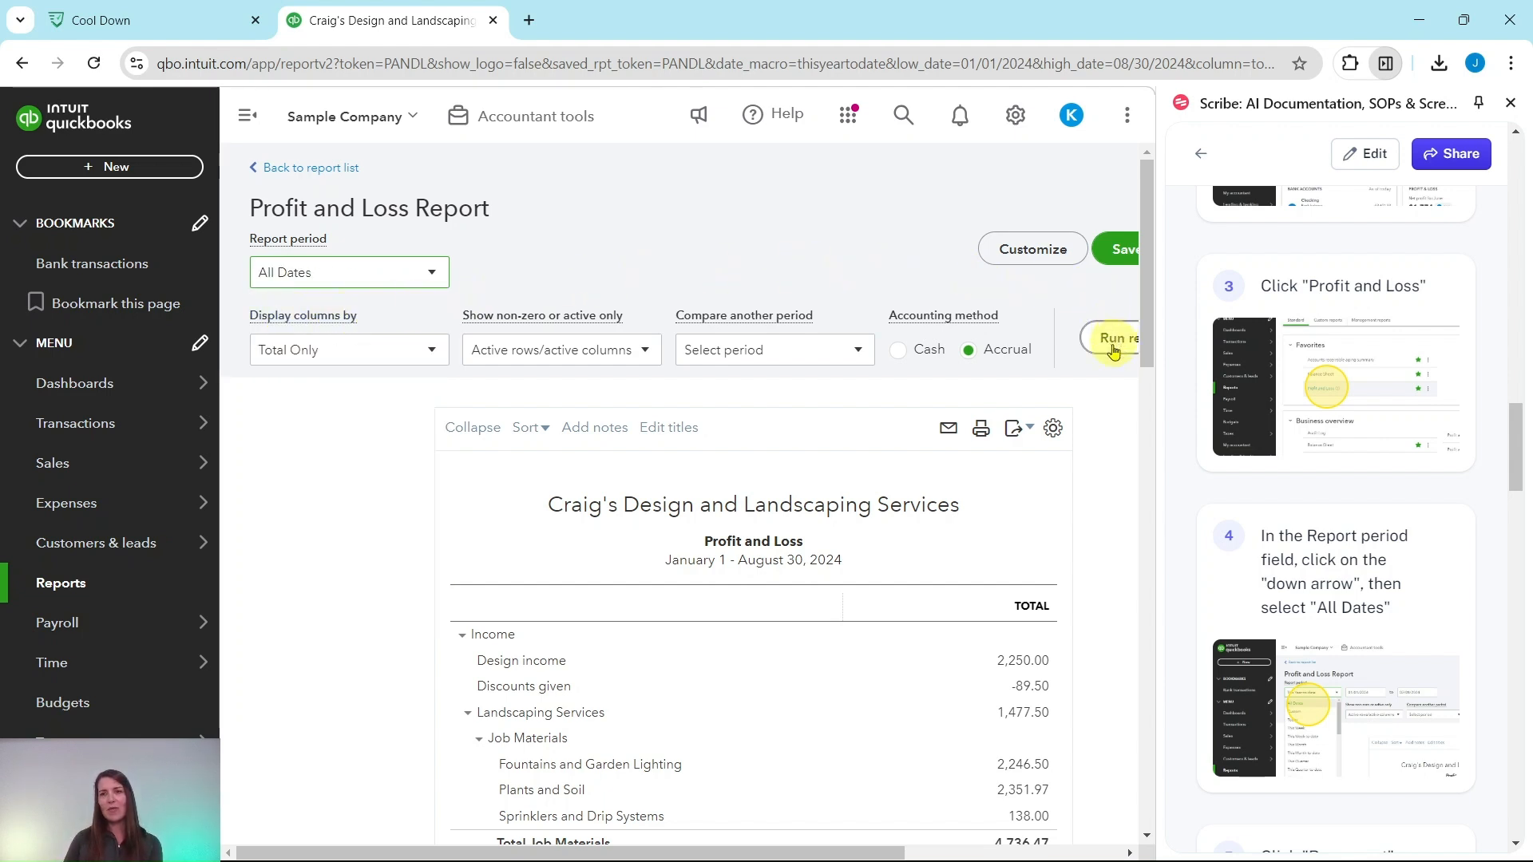
drag(886, 852, 956, 852)
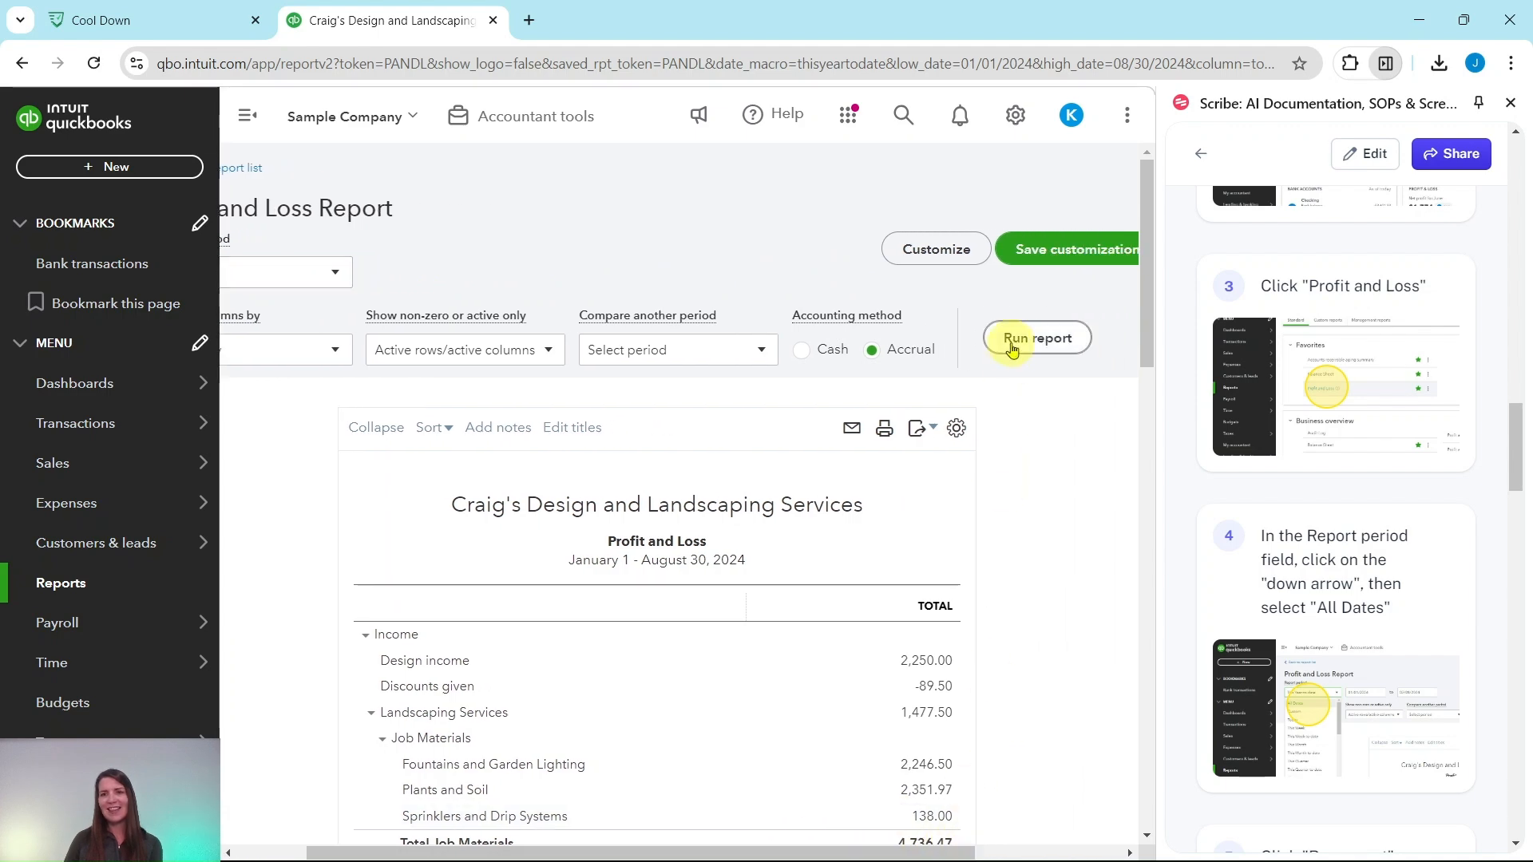
click(1036, 338)
scroll(1310, 469, down, 7)
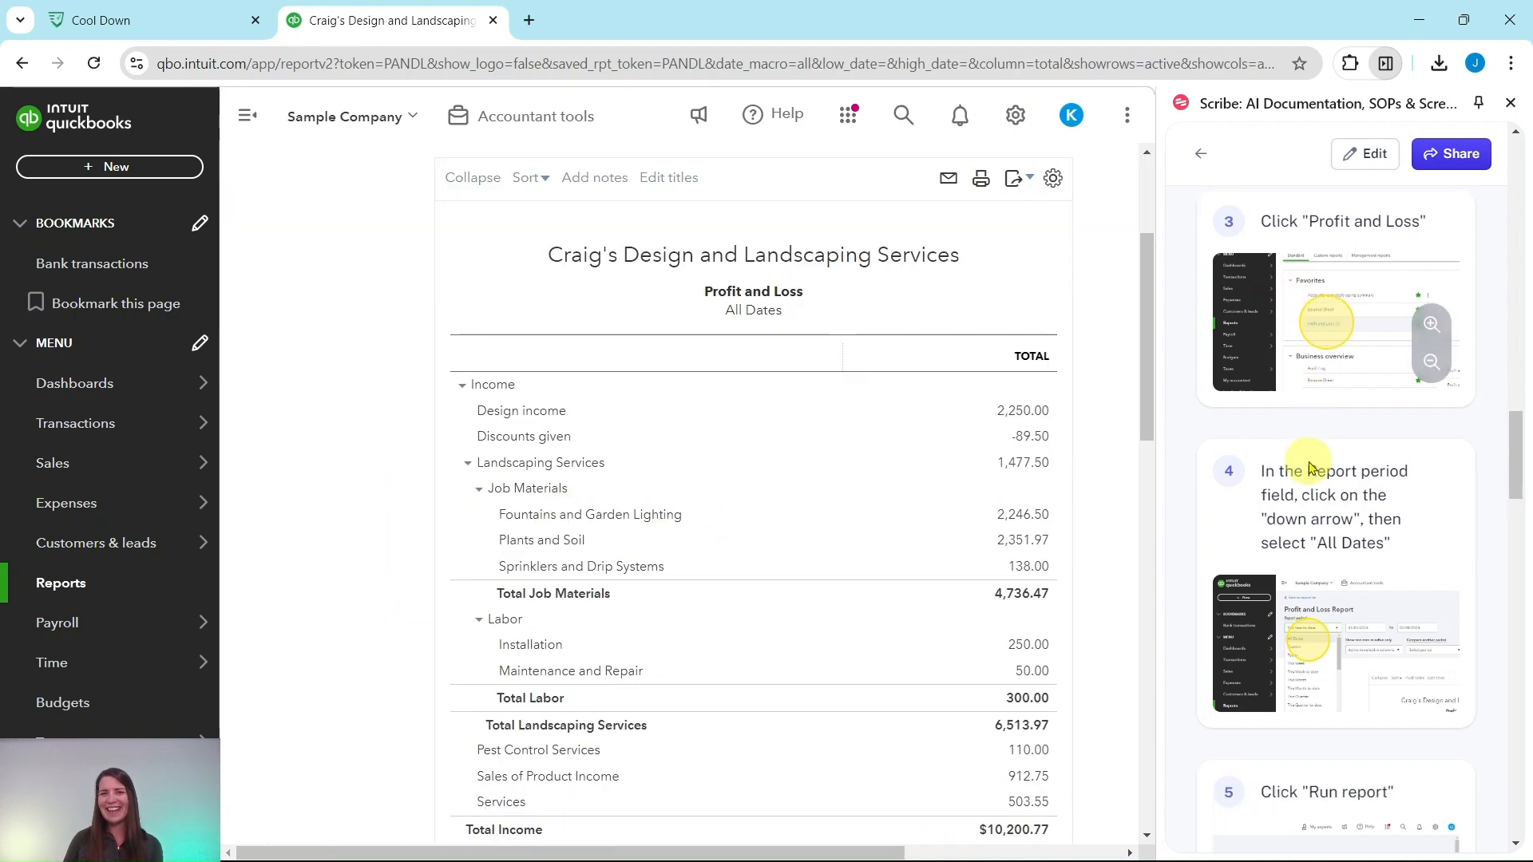
Step: Read the guide's note on sharing the report and view the Profit and Loss export options
scroll(1308, 459, down, 3)
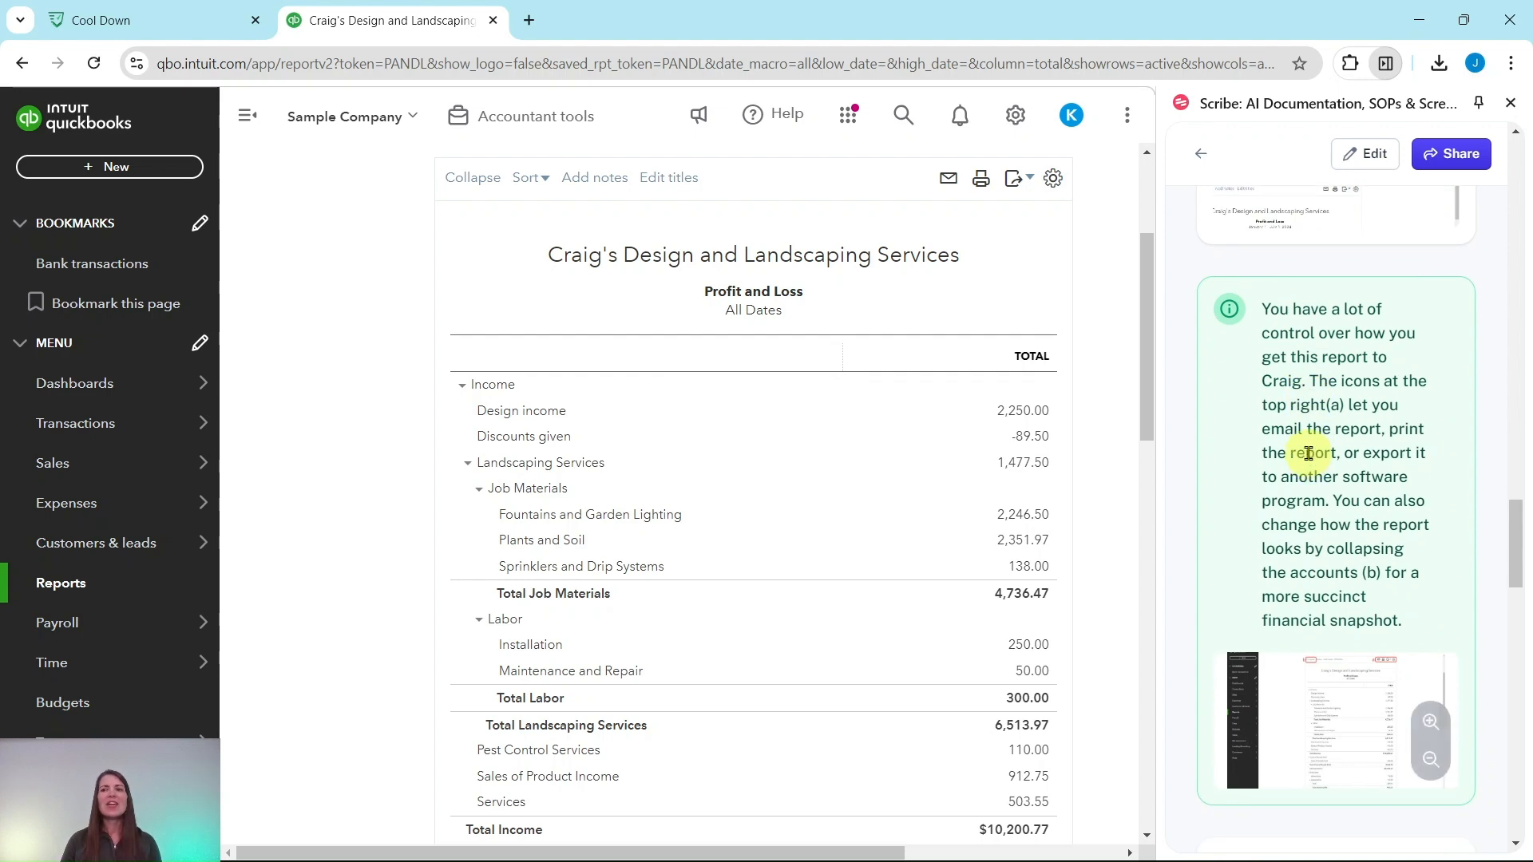
scroll(1294, 444, down, 1)
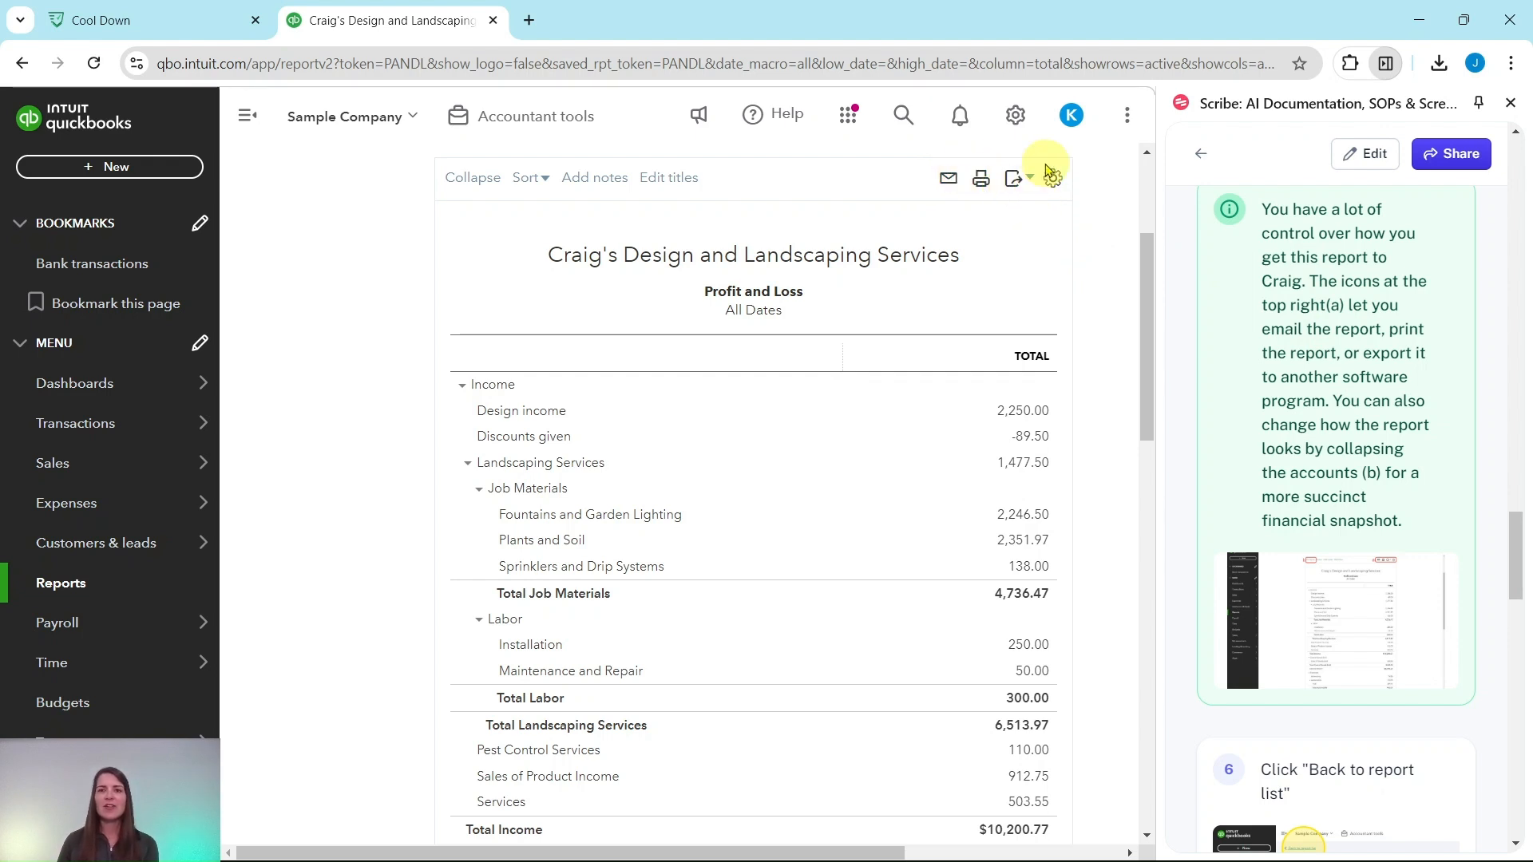
click(1016, 177)
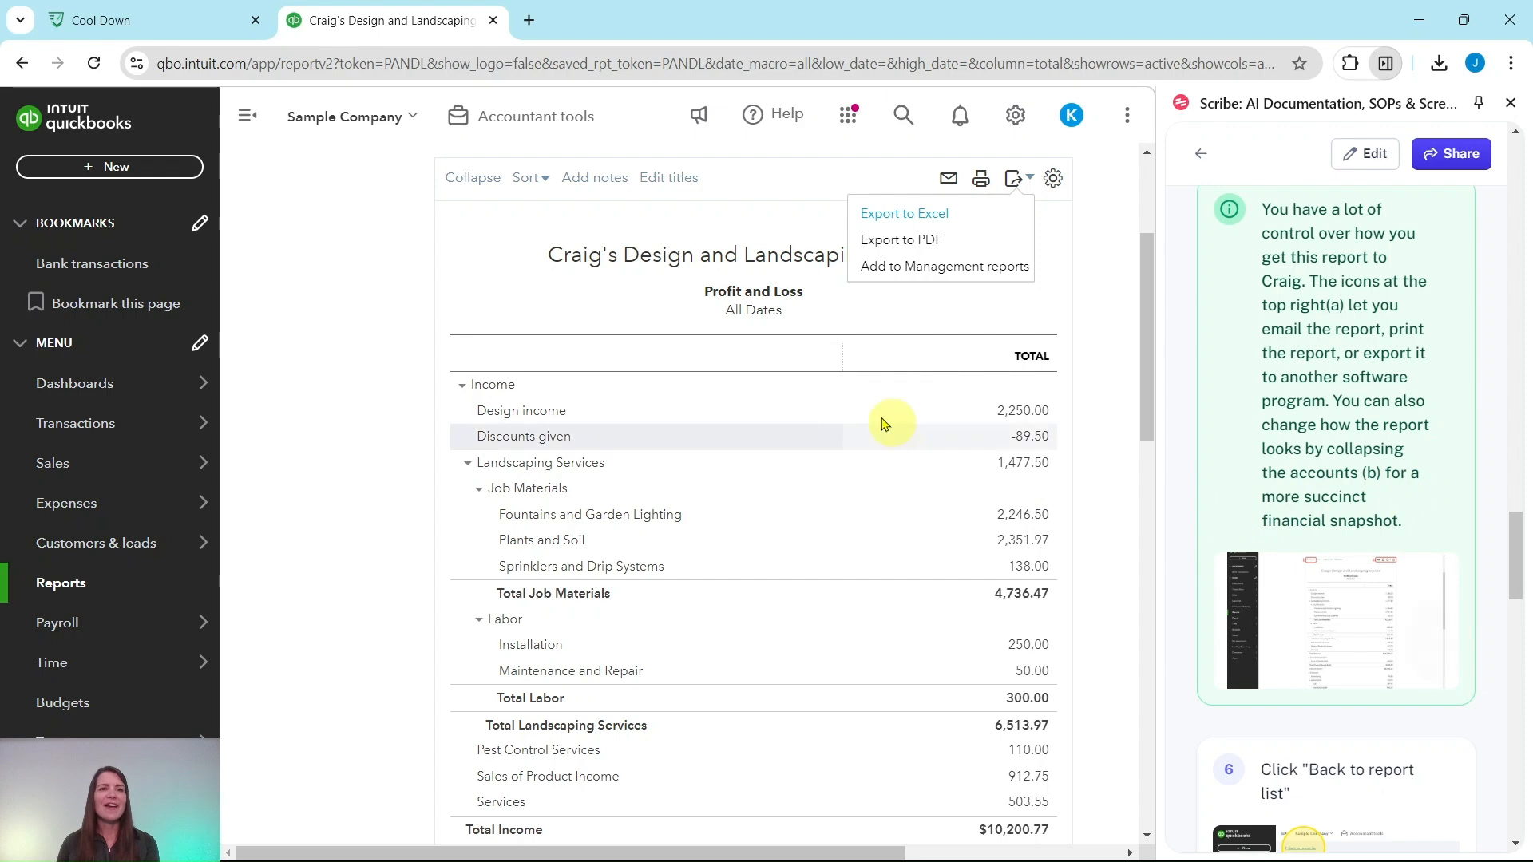
Step: Try collapsing and expanding the Profit and Loss sections, together and individually, ending with all sub-accounts collapsed
click(467, 183)
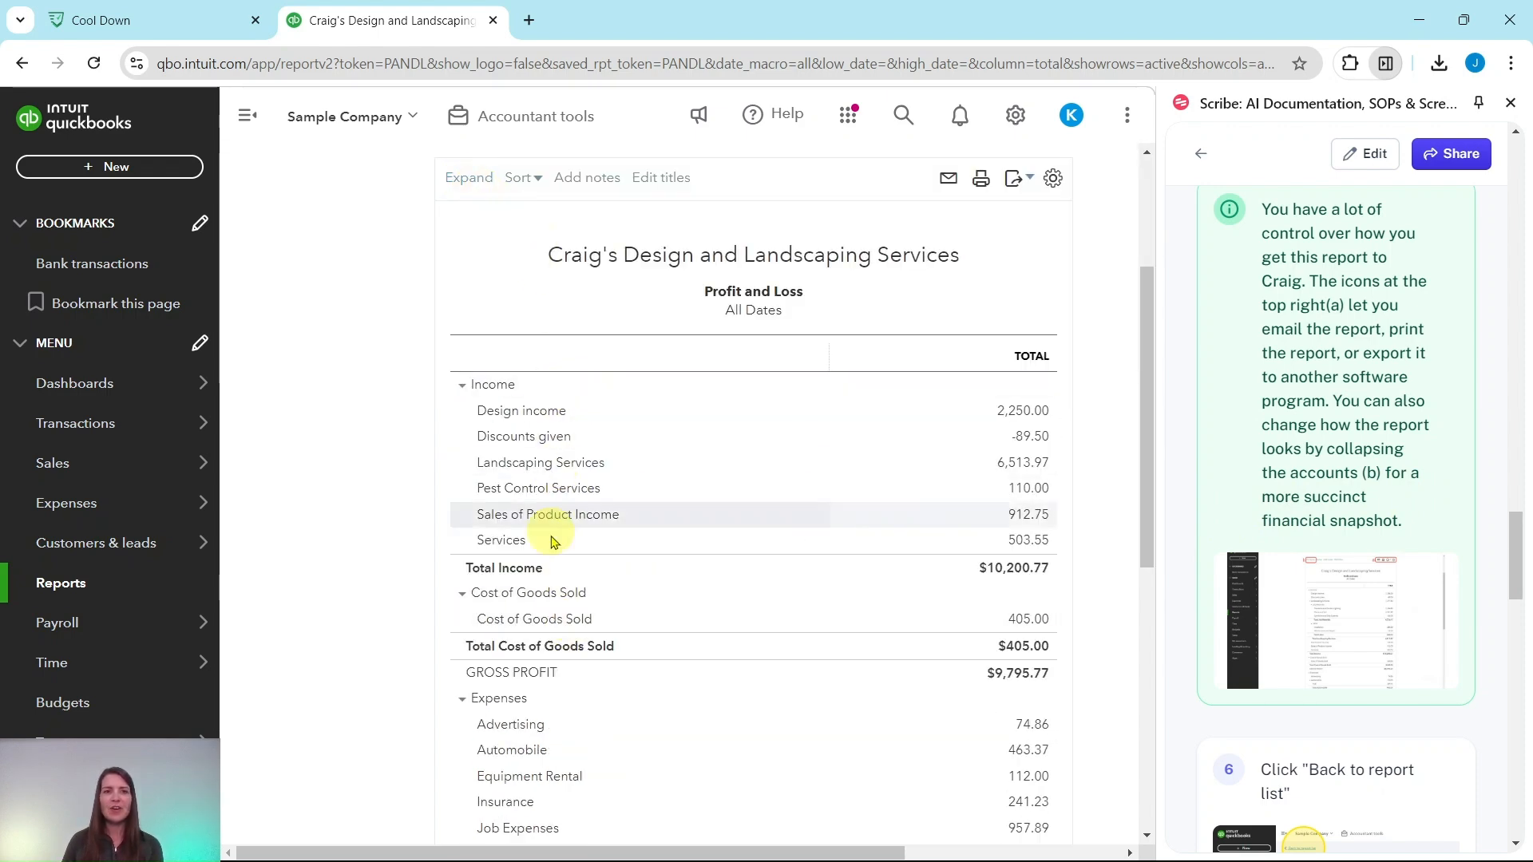
click(471, 186)
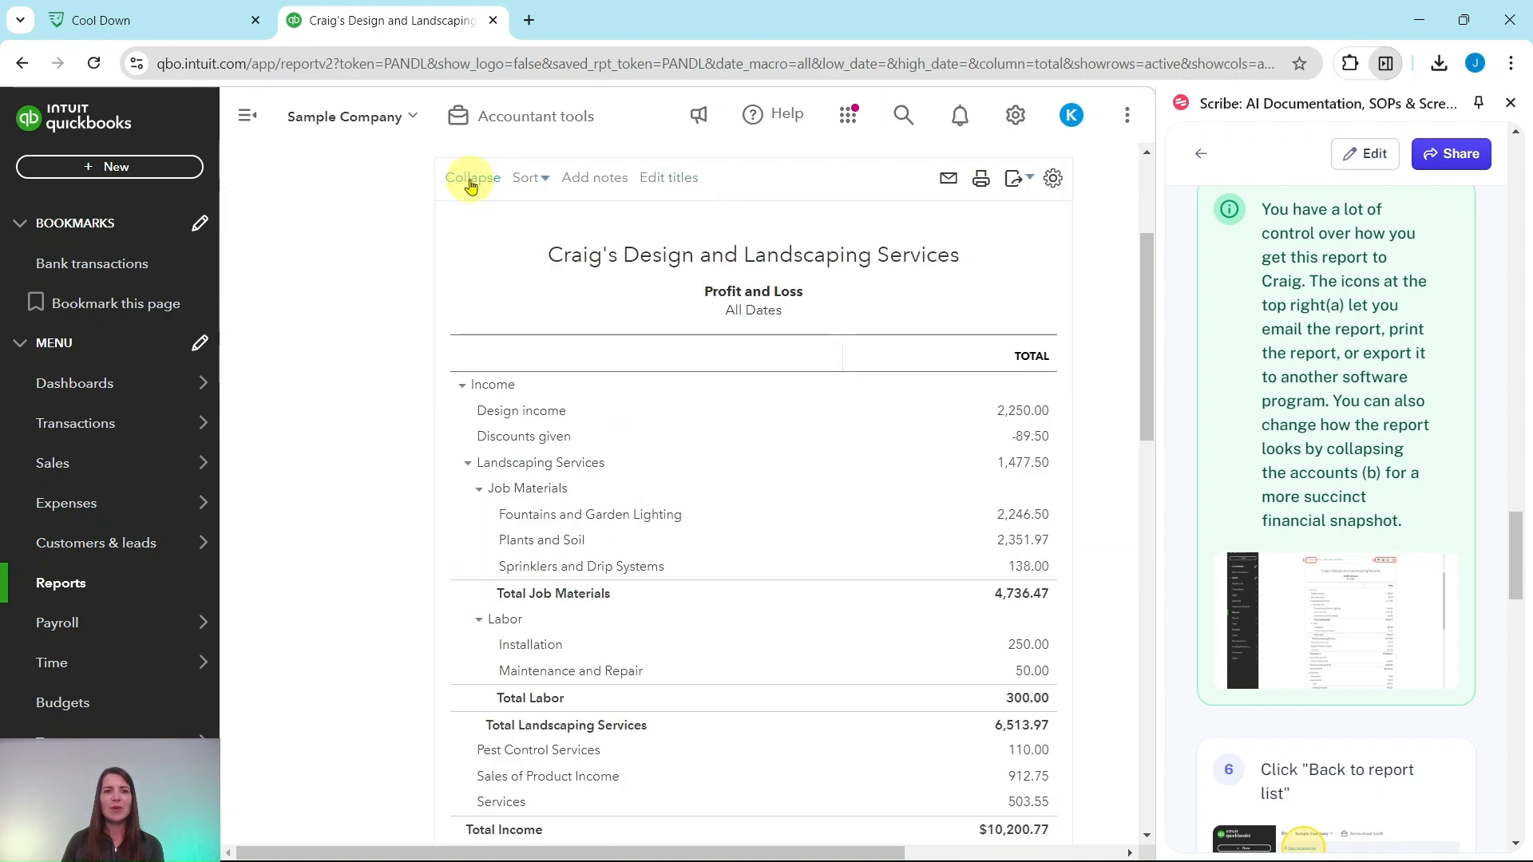
click(466, 463)
click(461, 385)
click(461, 413)
click(461, 412)
click(460, 385)
click(488, 186)
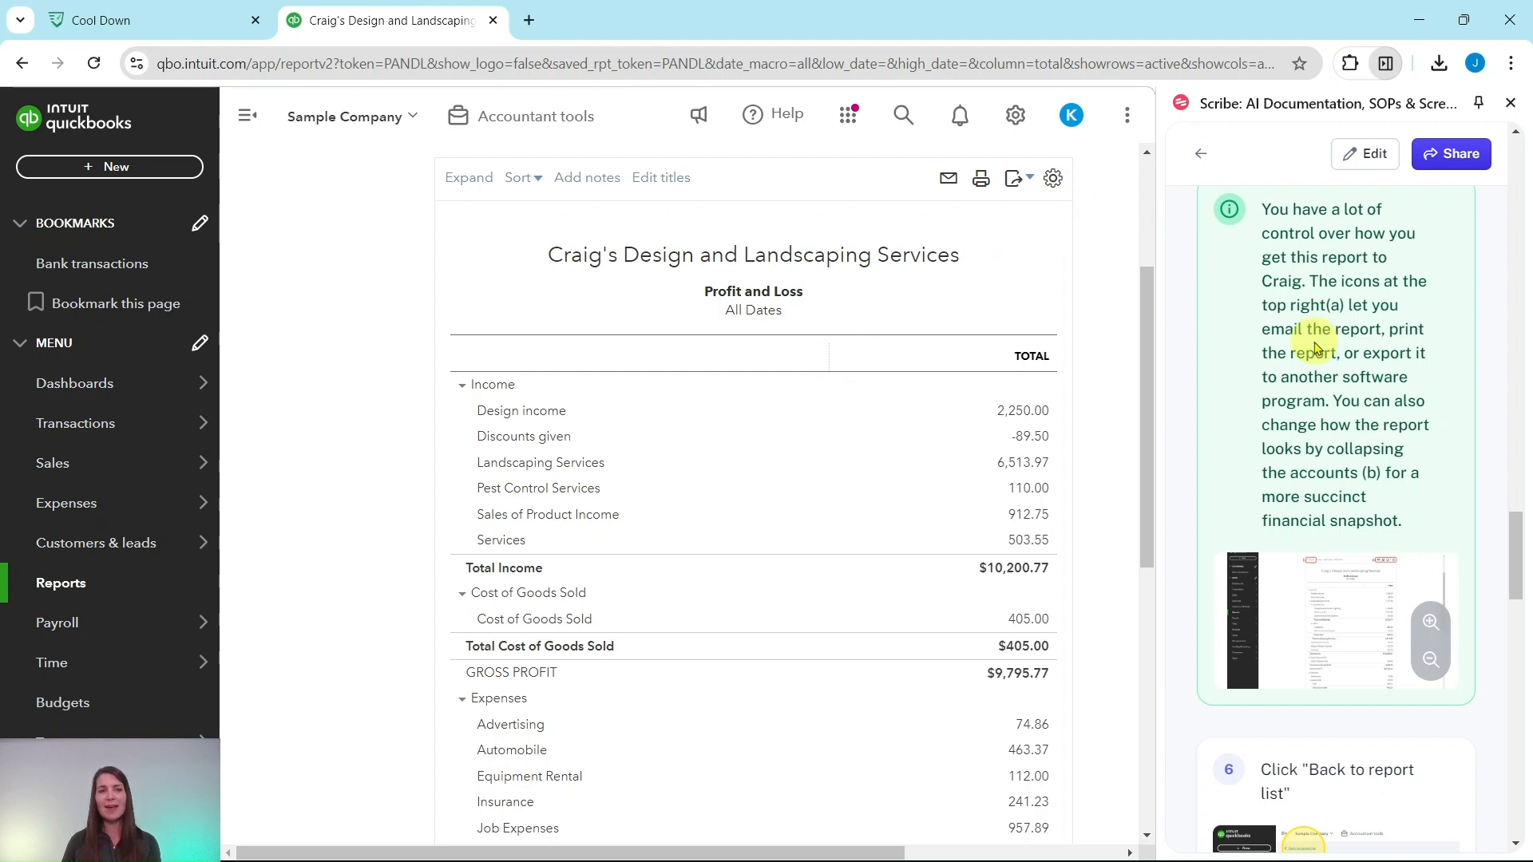
Step: Return to the report list and open the Balance Sheet report from Favorites
scroll(1318, 349, down, 6)
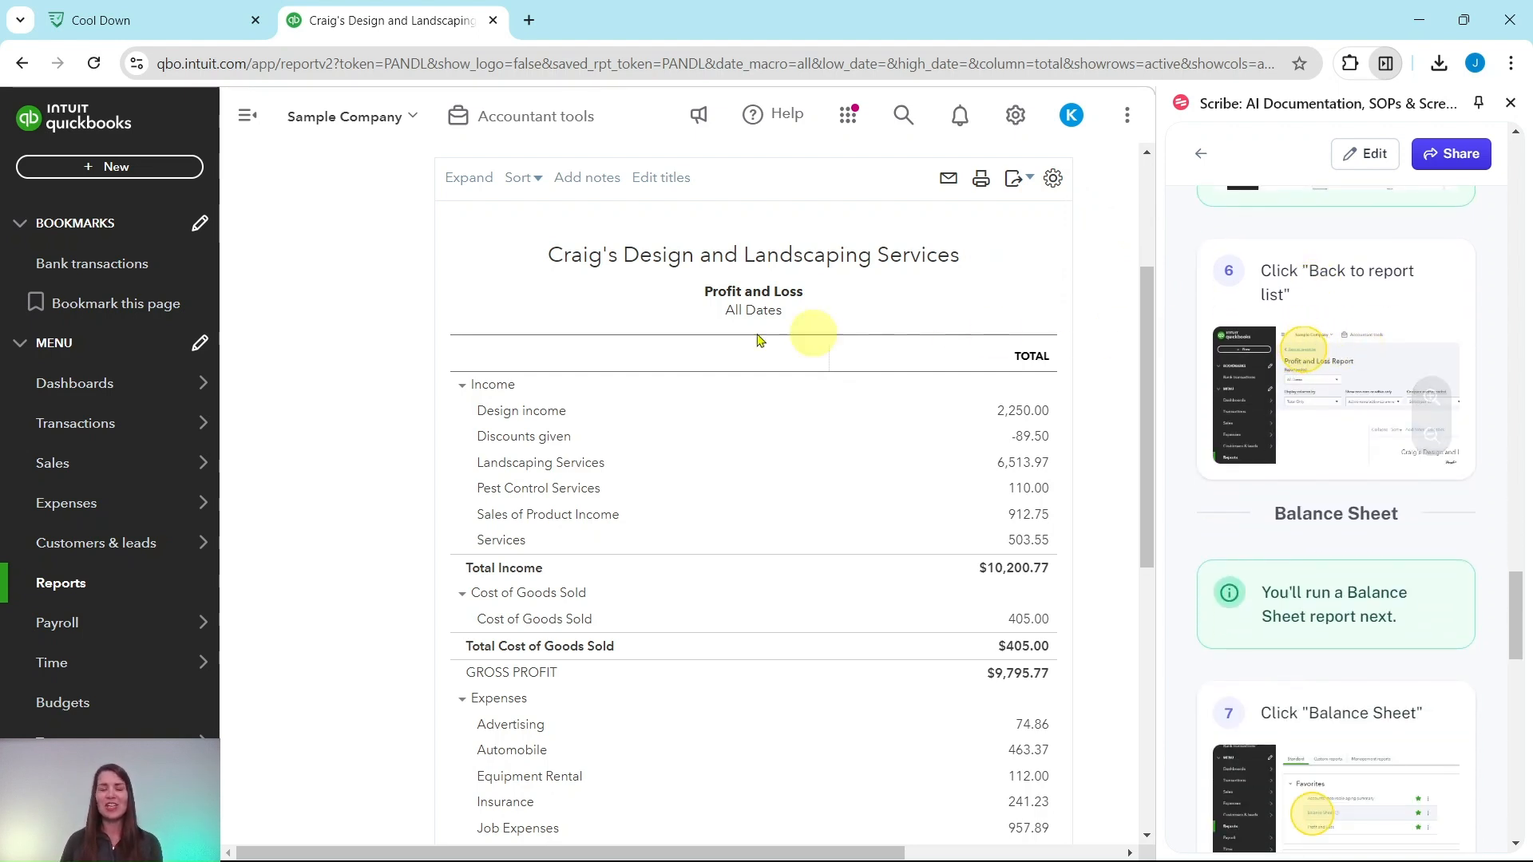
scroll(290, 371, up, 3)
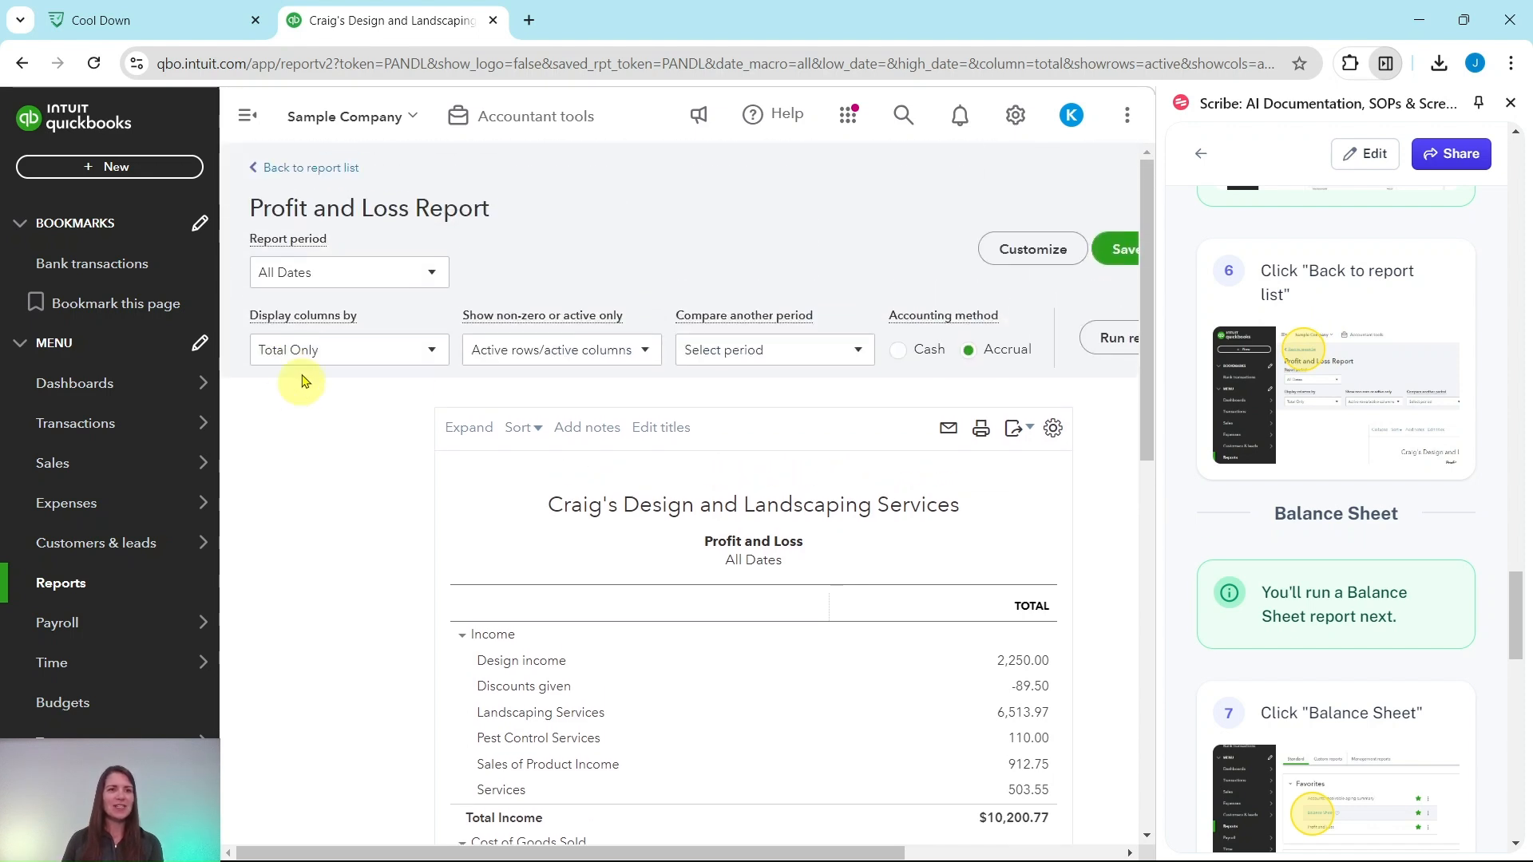
click(297, 176)
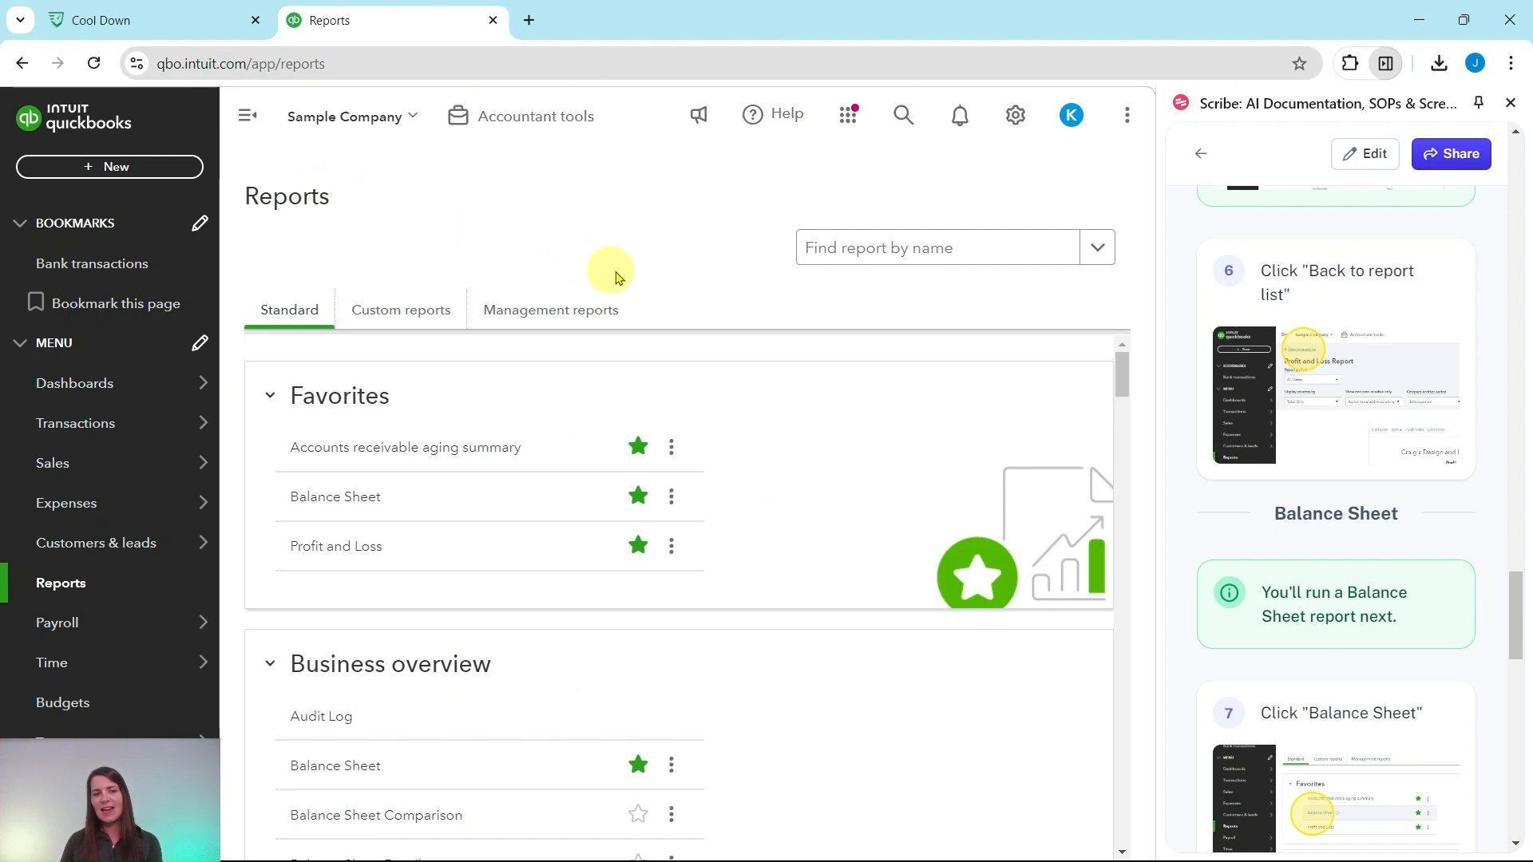
scroll(1329, 380, down, 4)
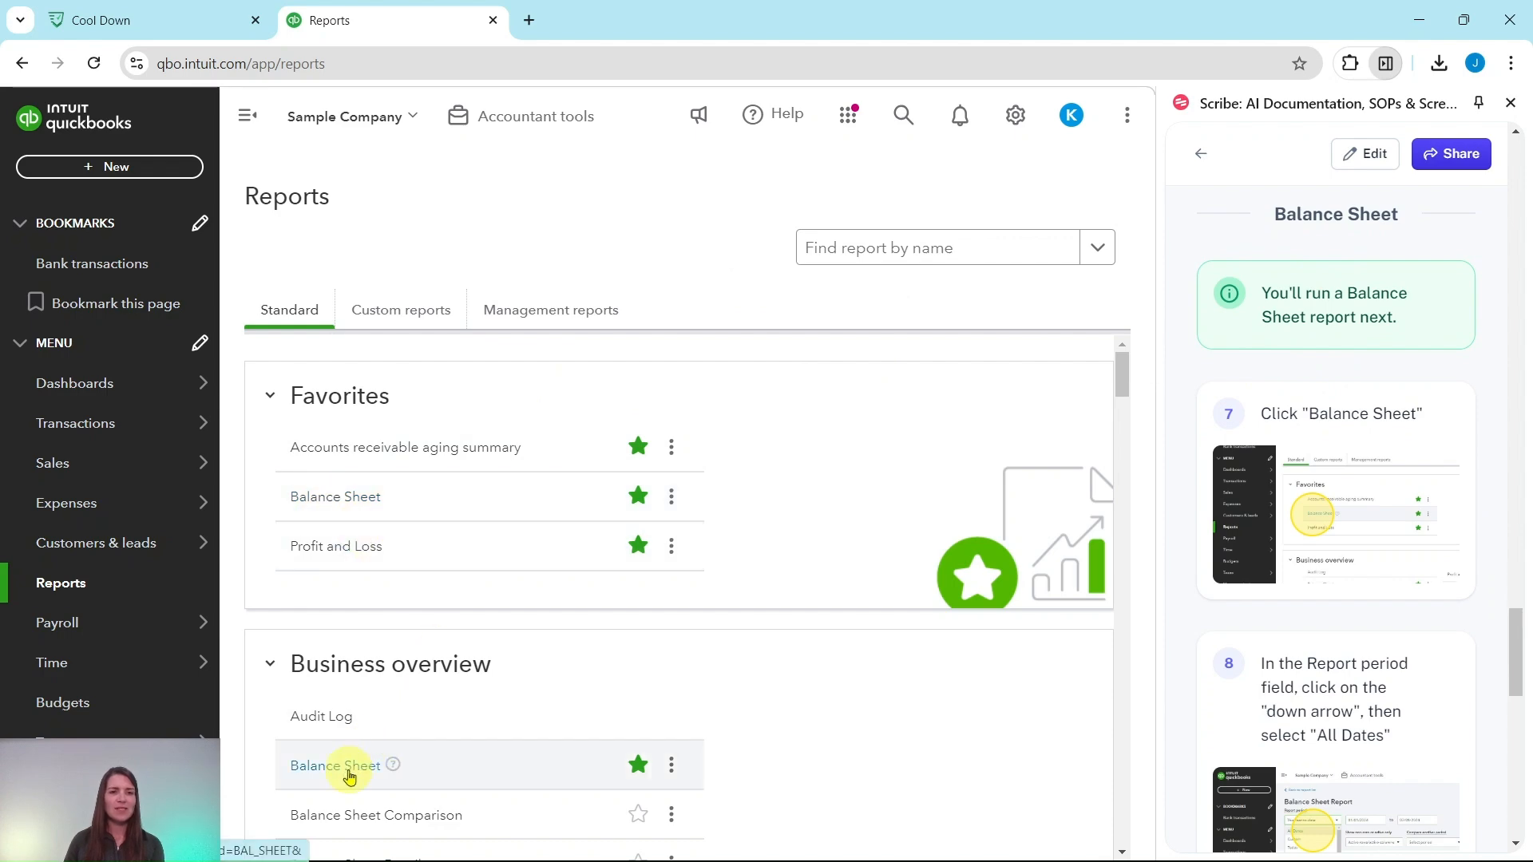
click(333, 498)
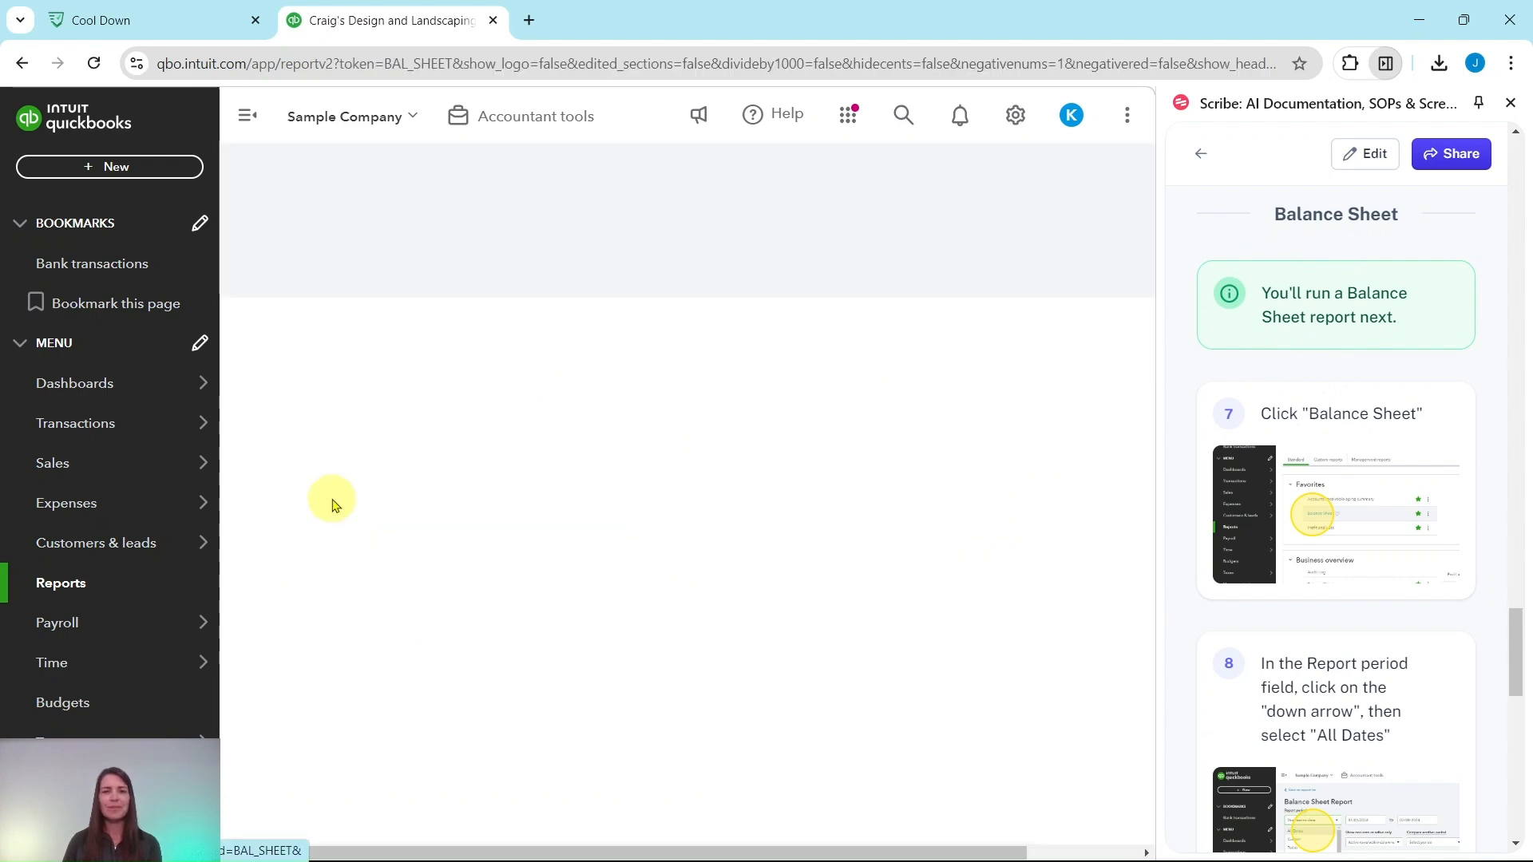
scroll(1294, 502, down, 5)
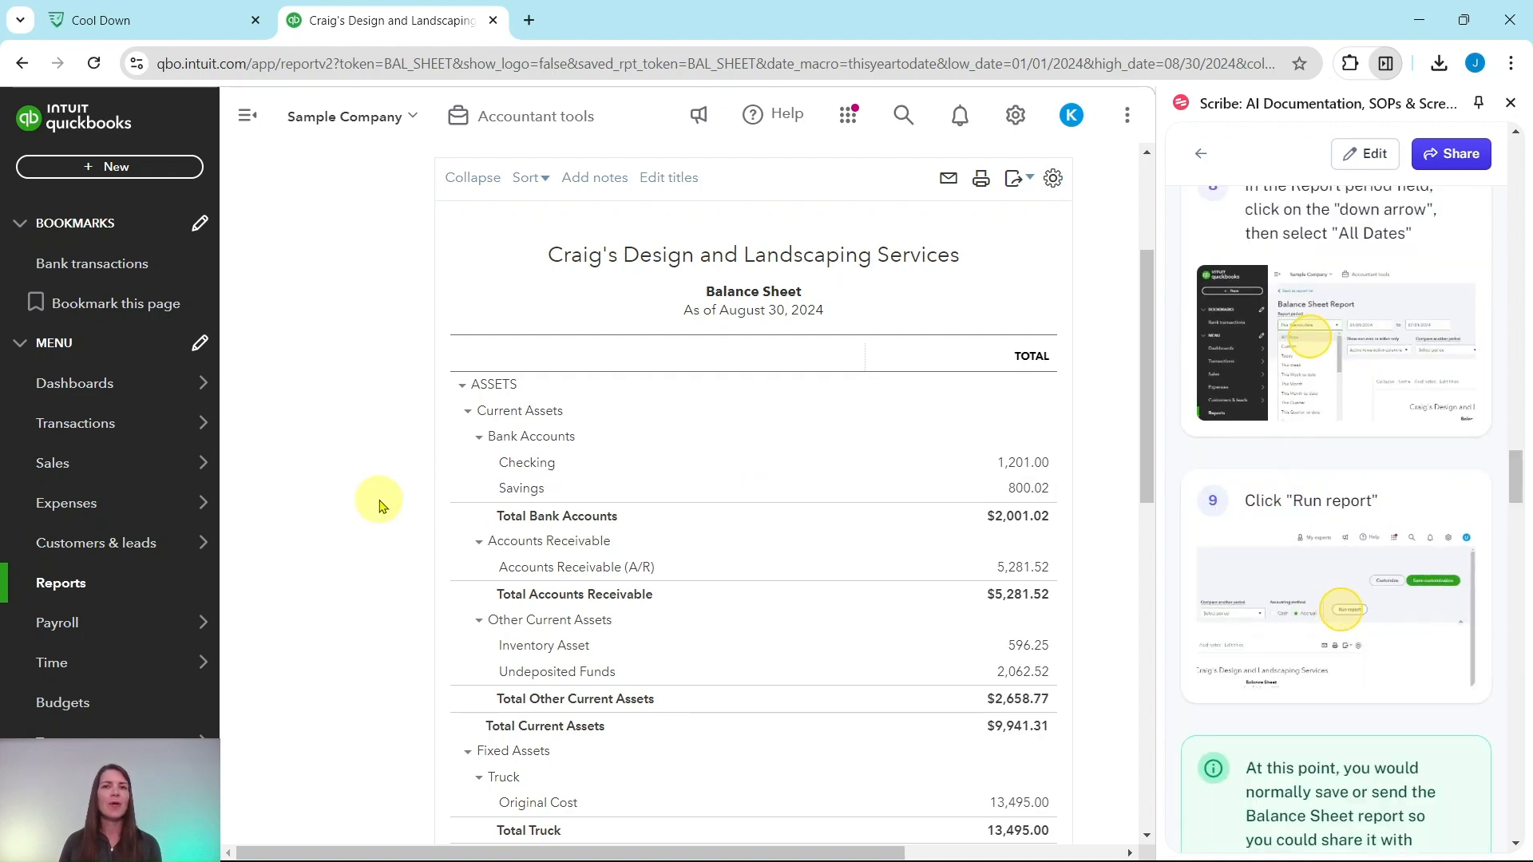
Step: Set the Balance Sheet report period to All Dates and run the report
scroll(351, 467, up, 3)
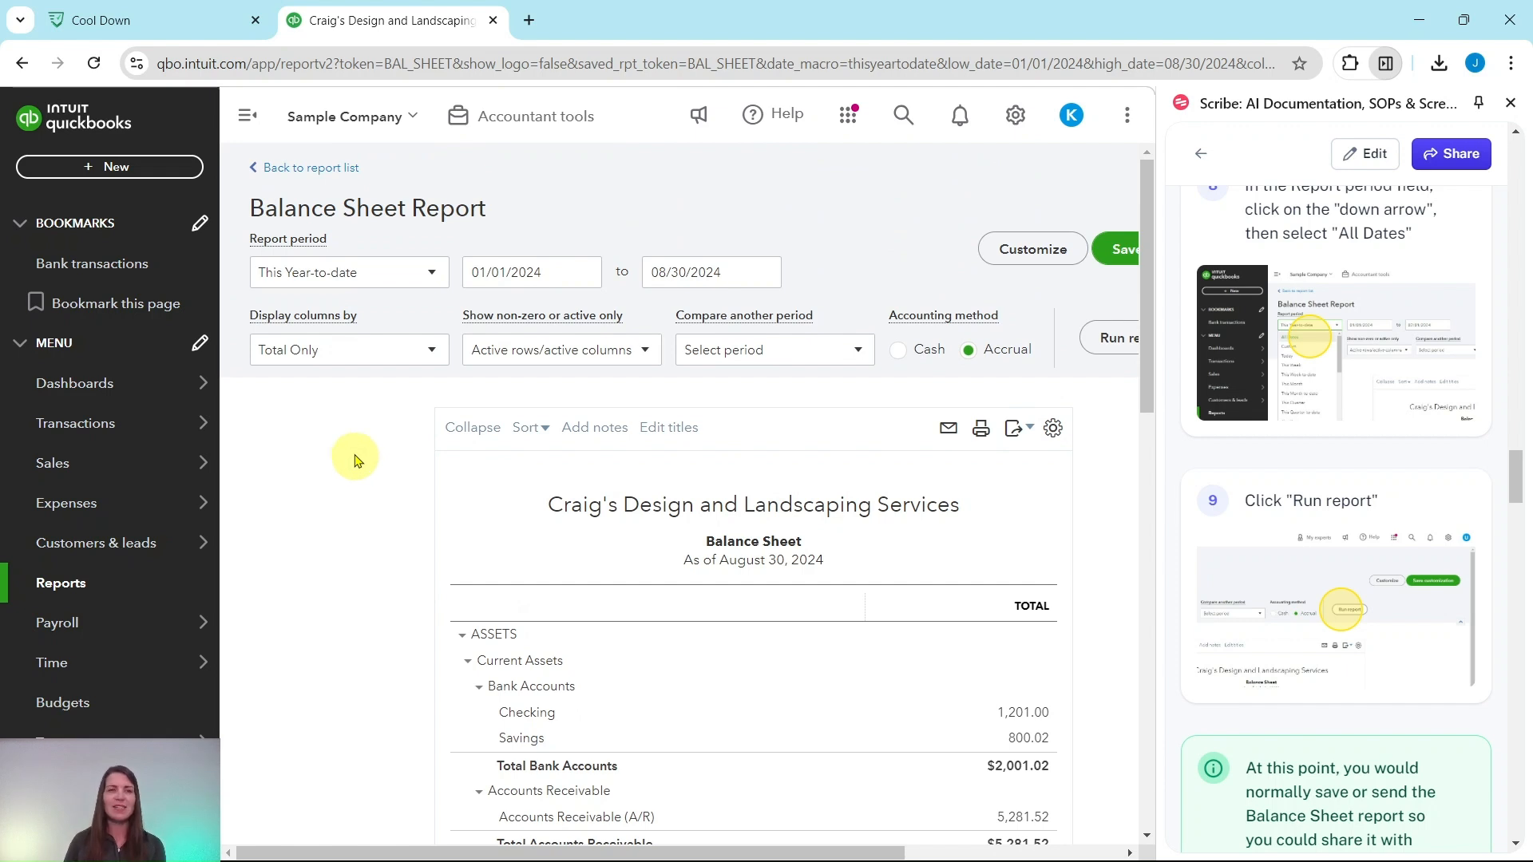
click(435, 276)
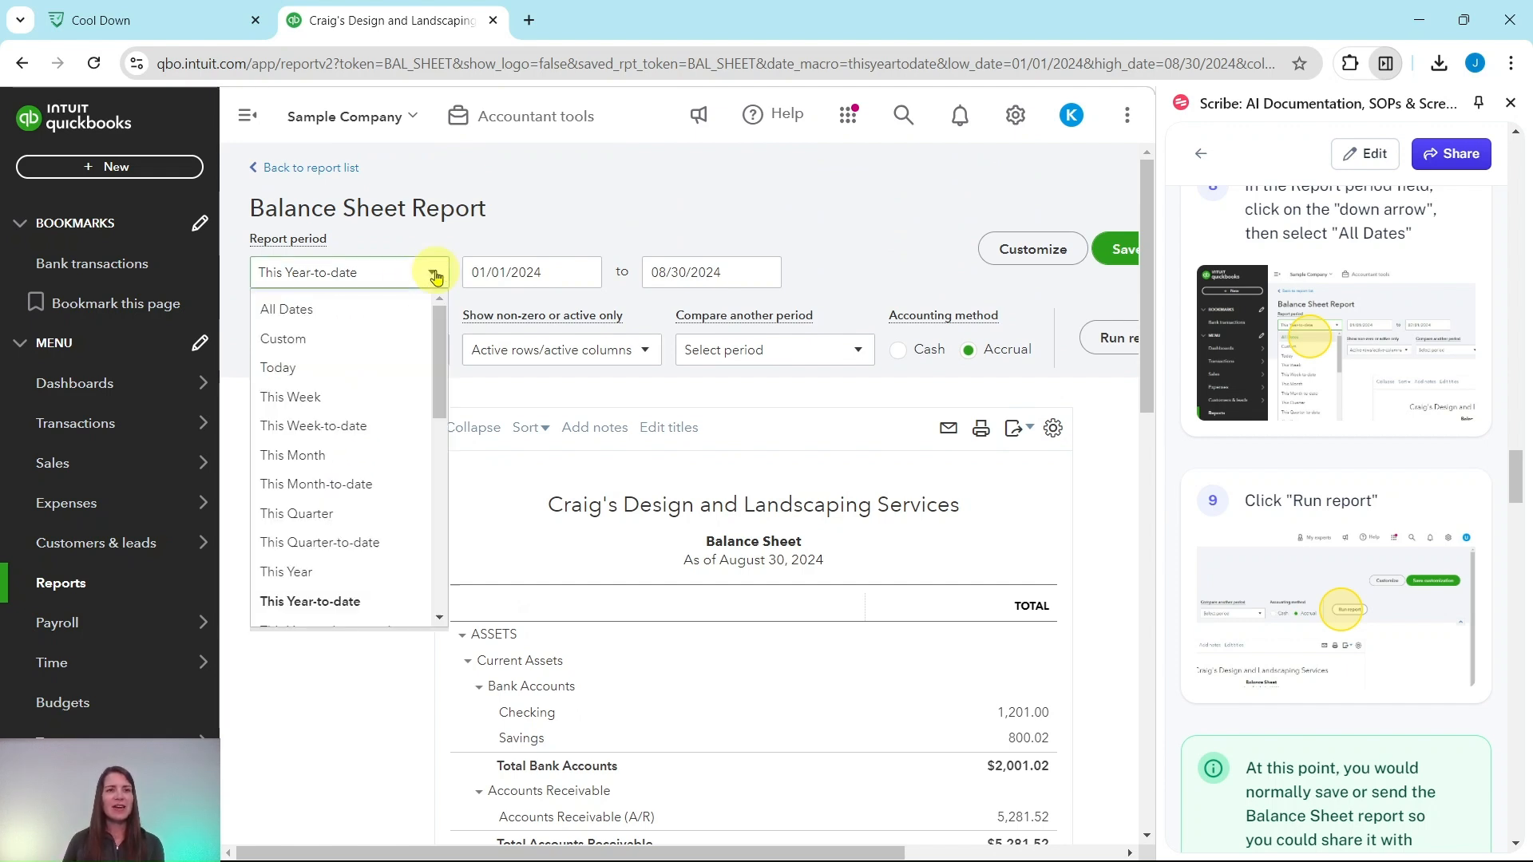
click(290, 316)
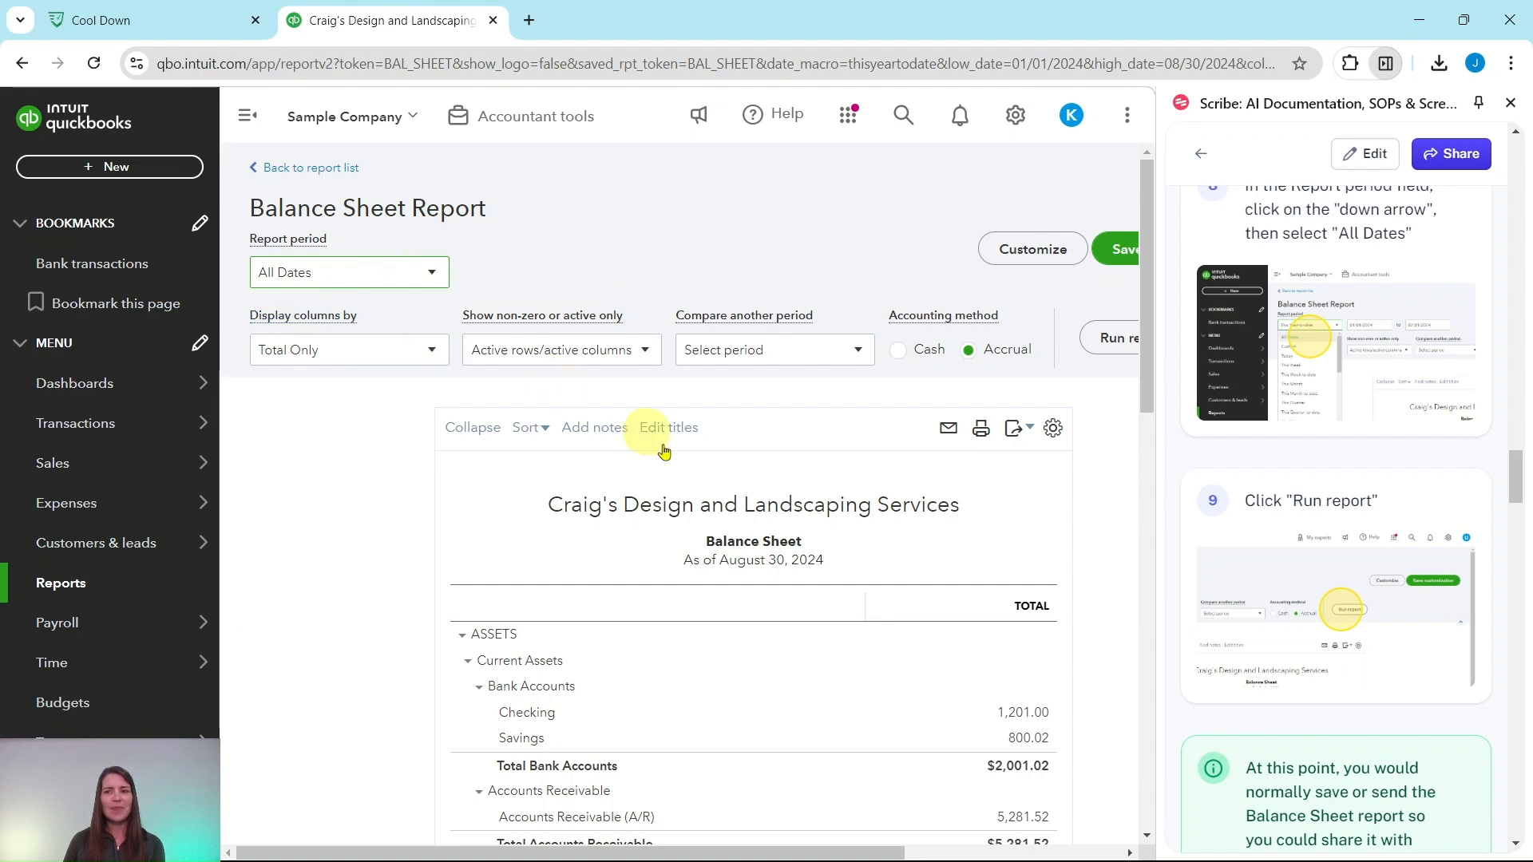
drag(871, 851, 939, 853)
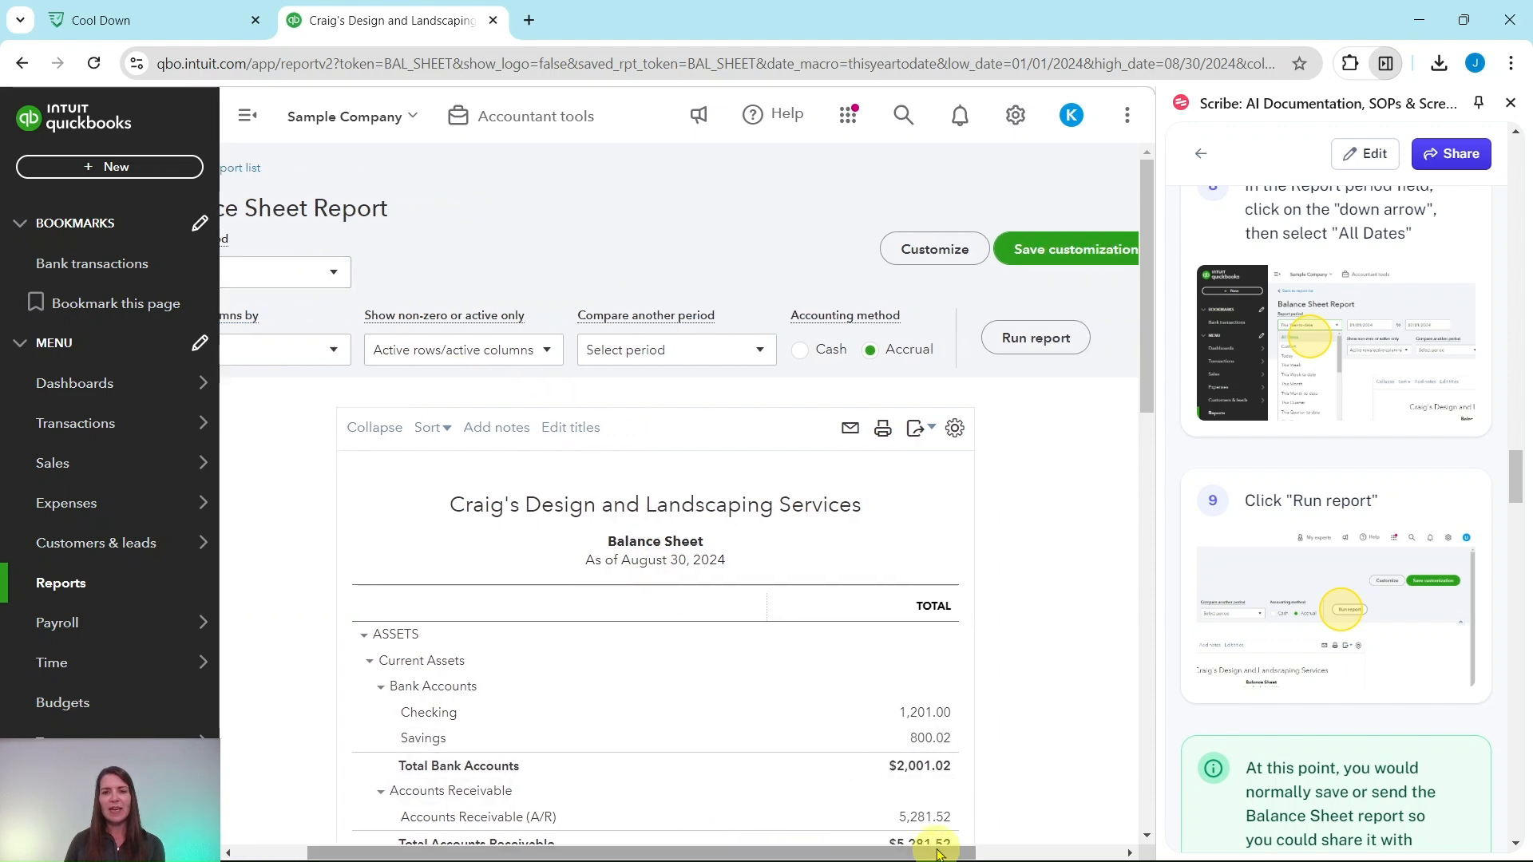
click(1035, 338)
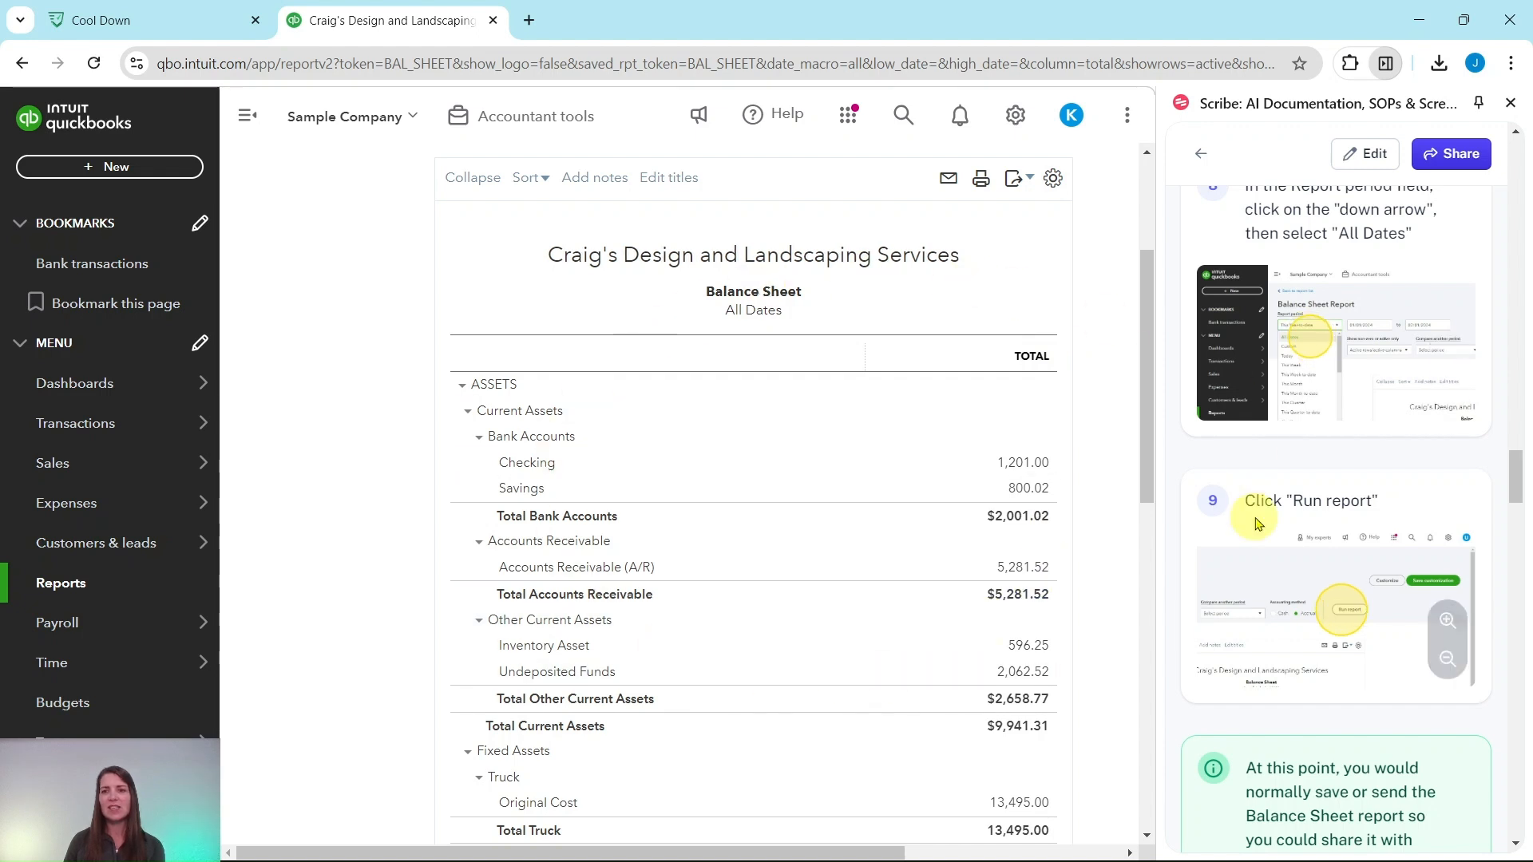
Step: Read the guide's note on sharing the Balance Sheet and return to the report list
scroll(1270, 503, down, 2)
scroll(1277, 495, down, 2)
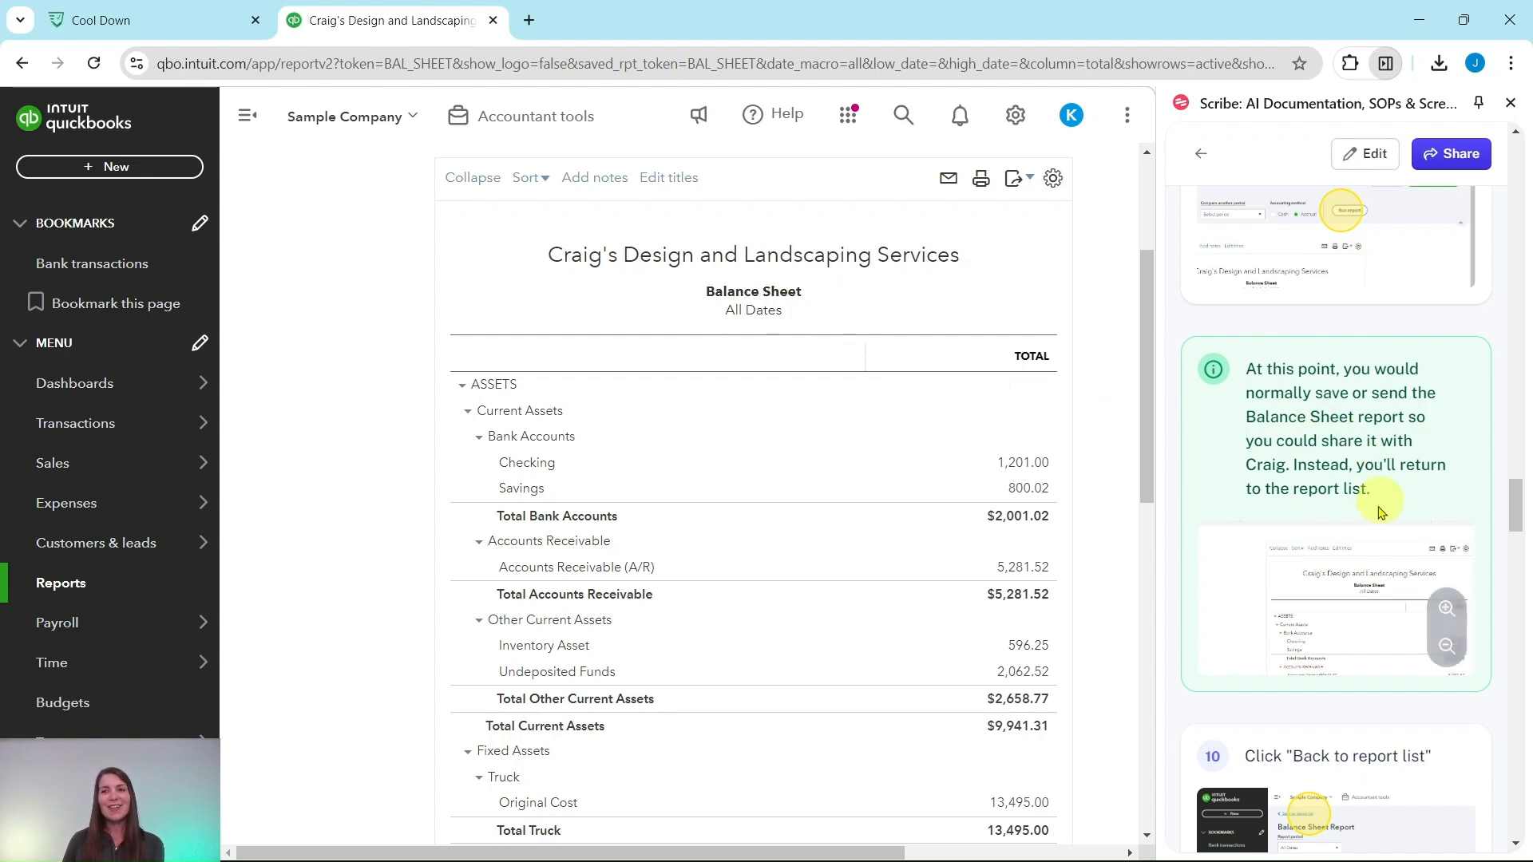
scroll(1374, 511, down, 5)
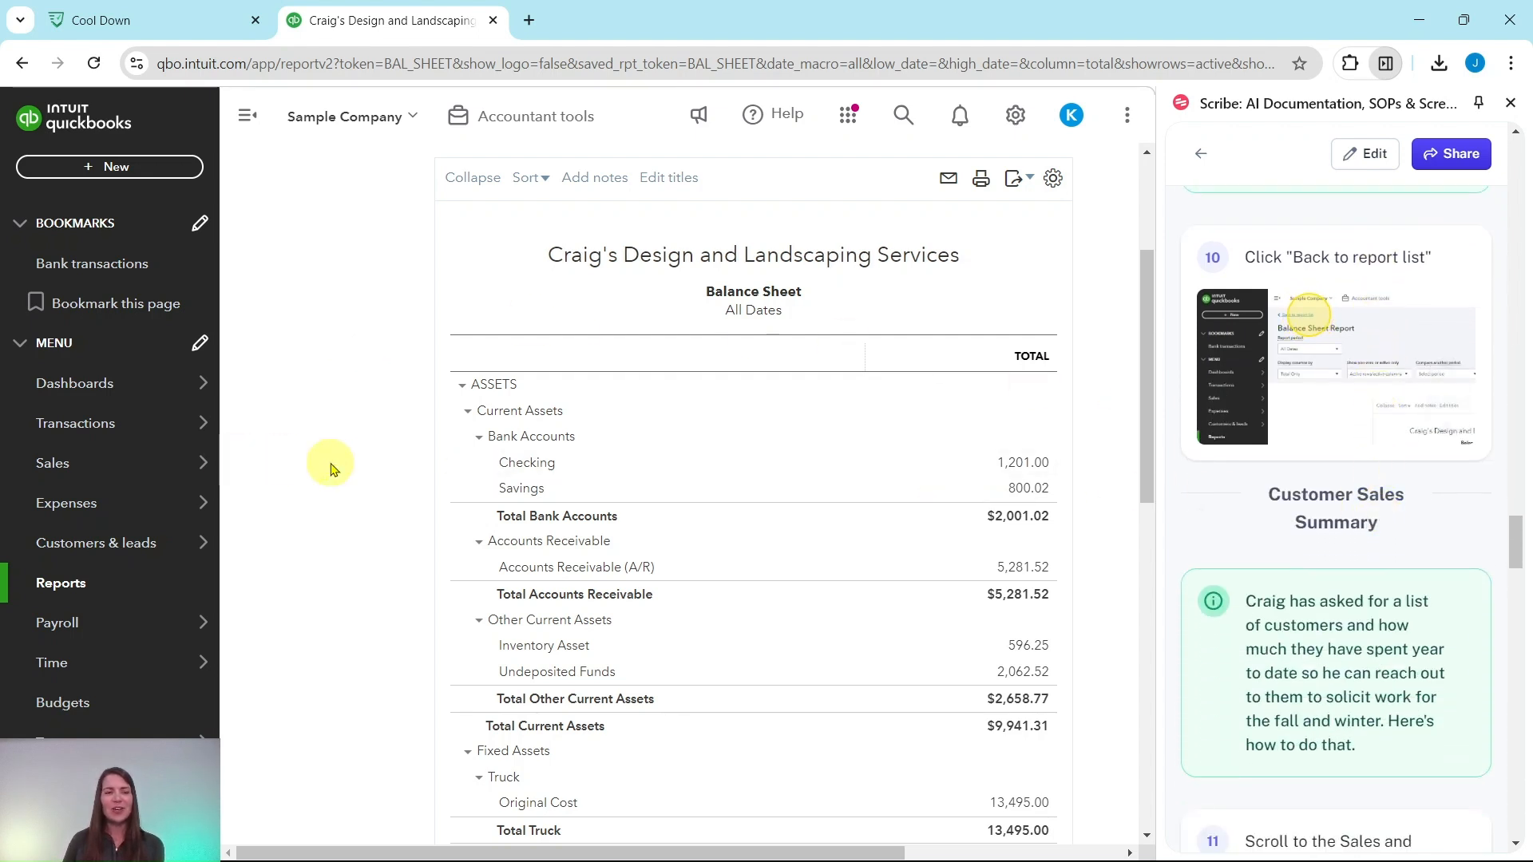
scroll(332, 469, up, 3)
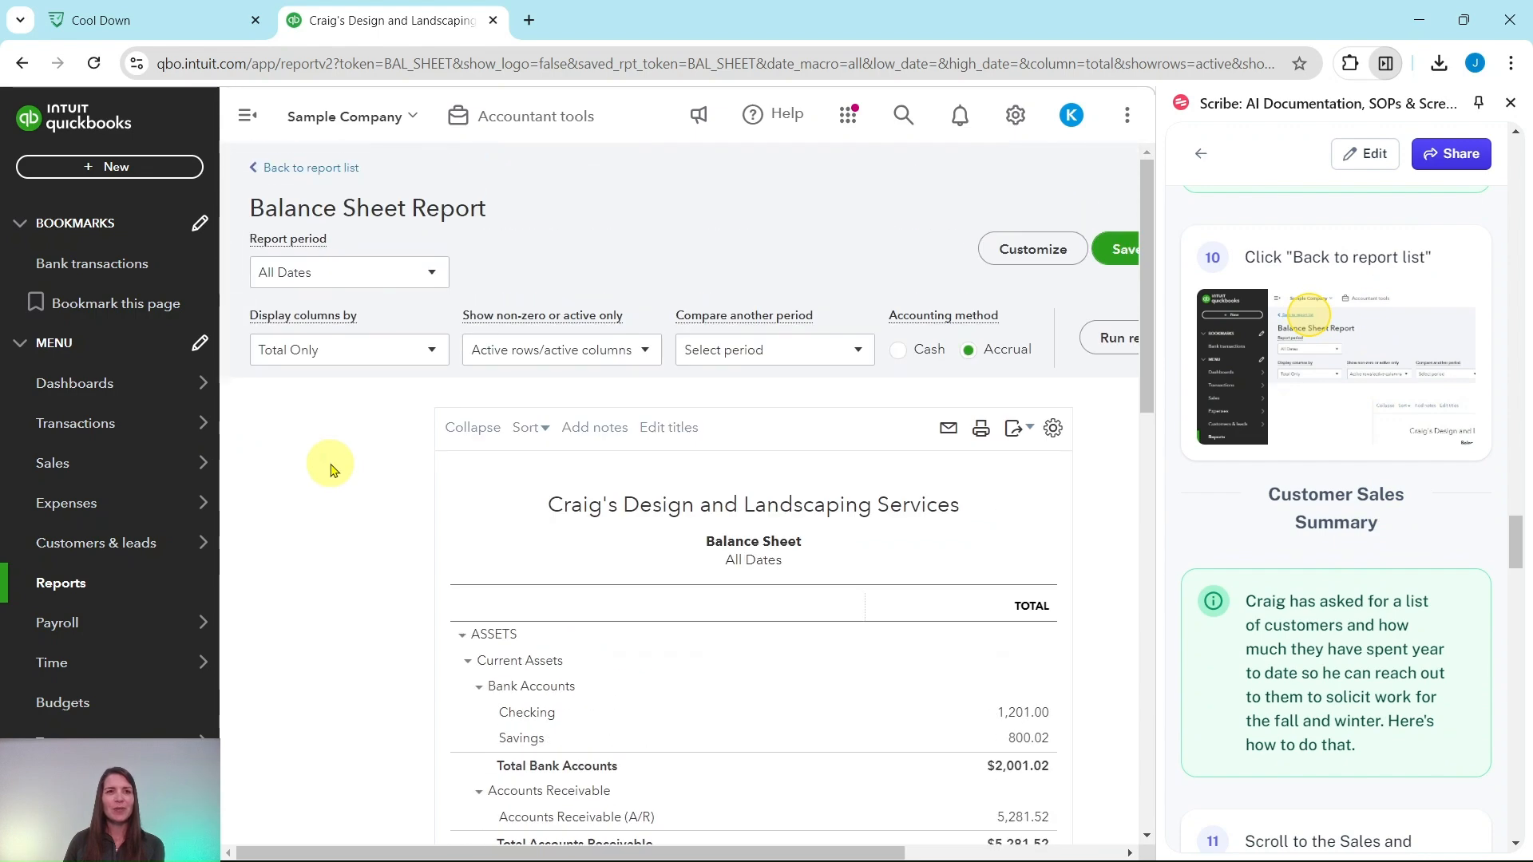
click(310, 168)
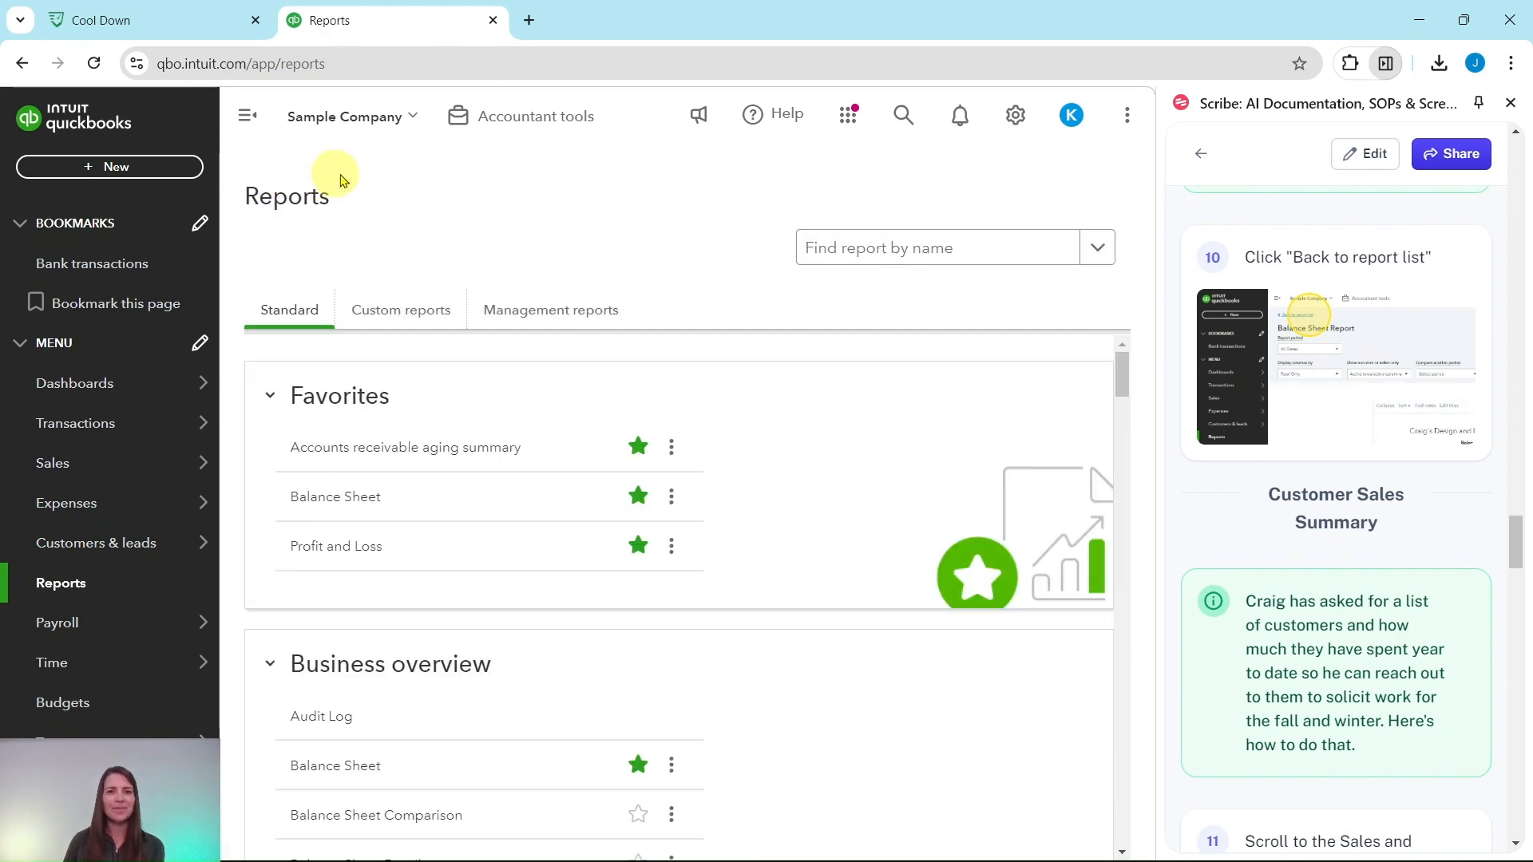
Step: Find the Sales and customers section in the report list and open the Sales by Customer Summary report
scroll(1224, 301, down, 4)
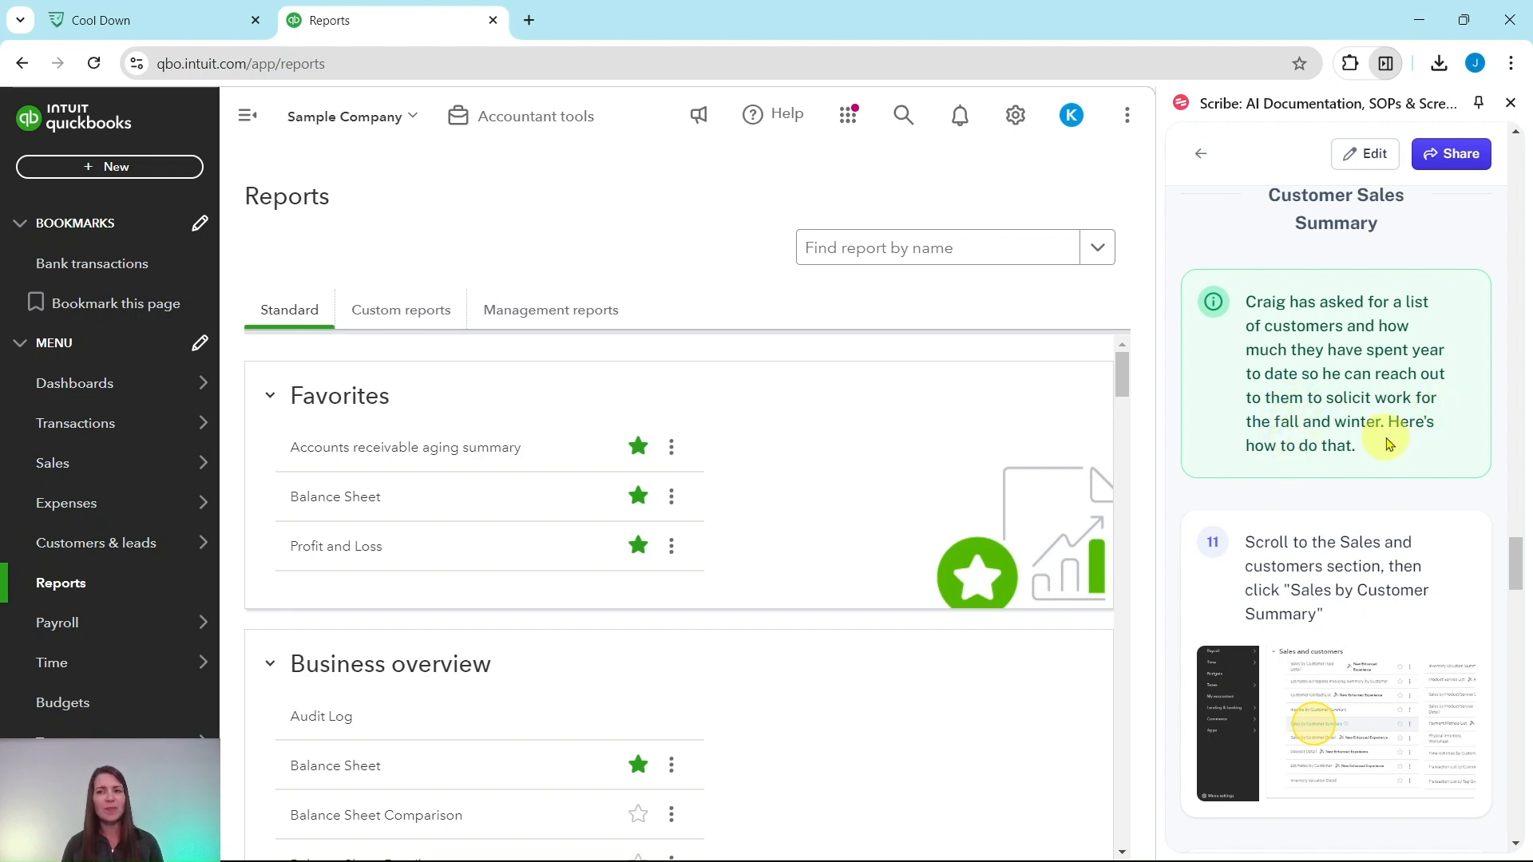
scroll(1390, 435, down, 3)
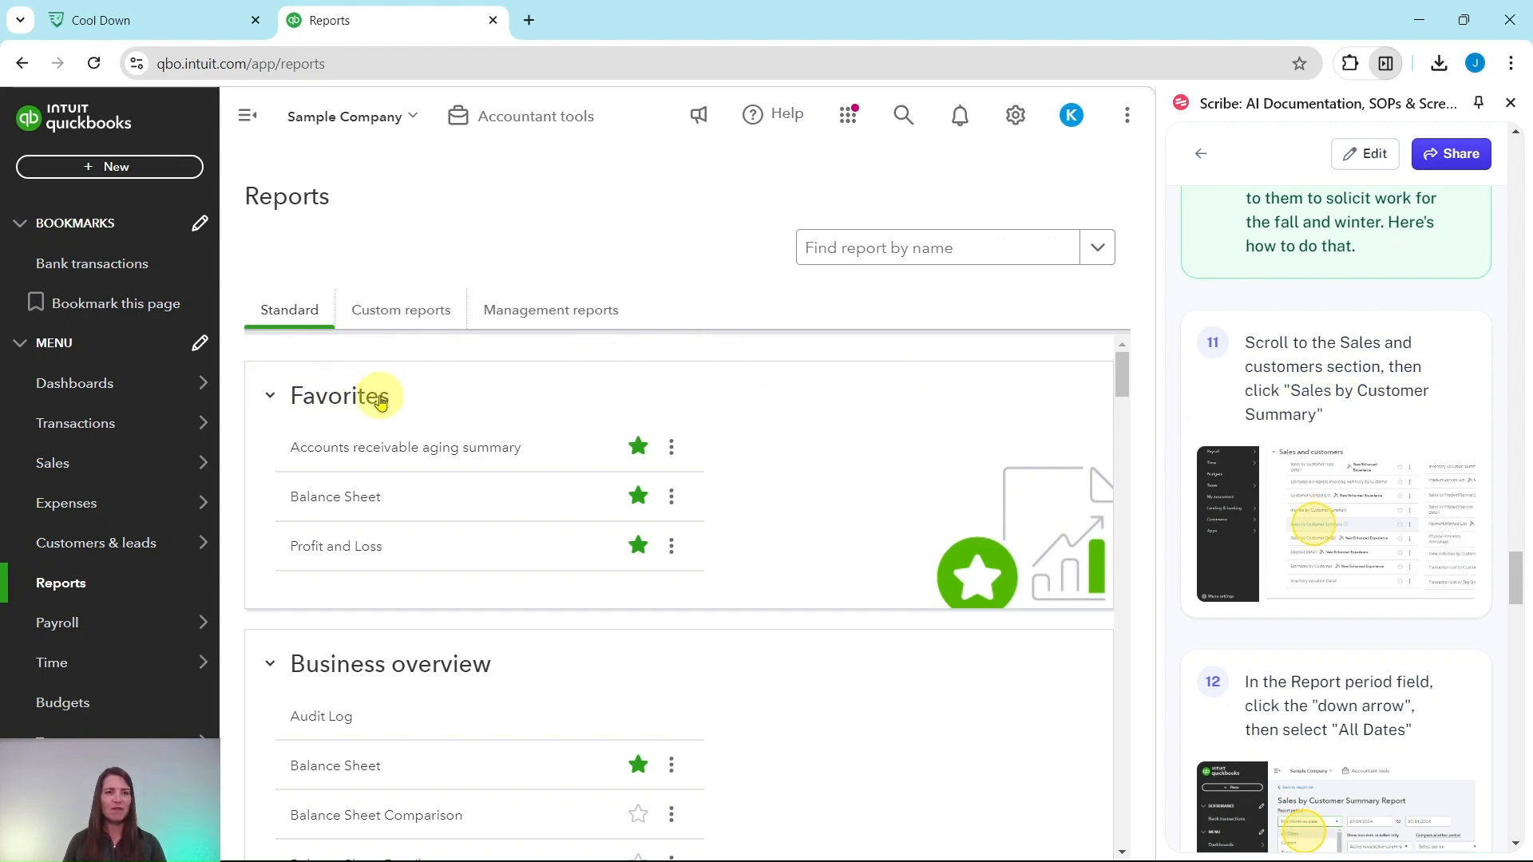
scroll(402, 399, down, 3)
scroll(562, 459, down, 9)
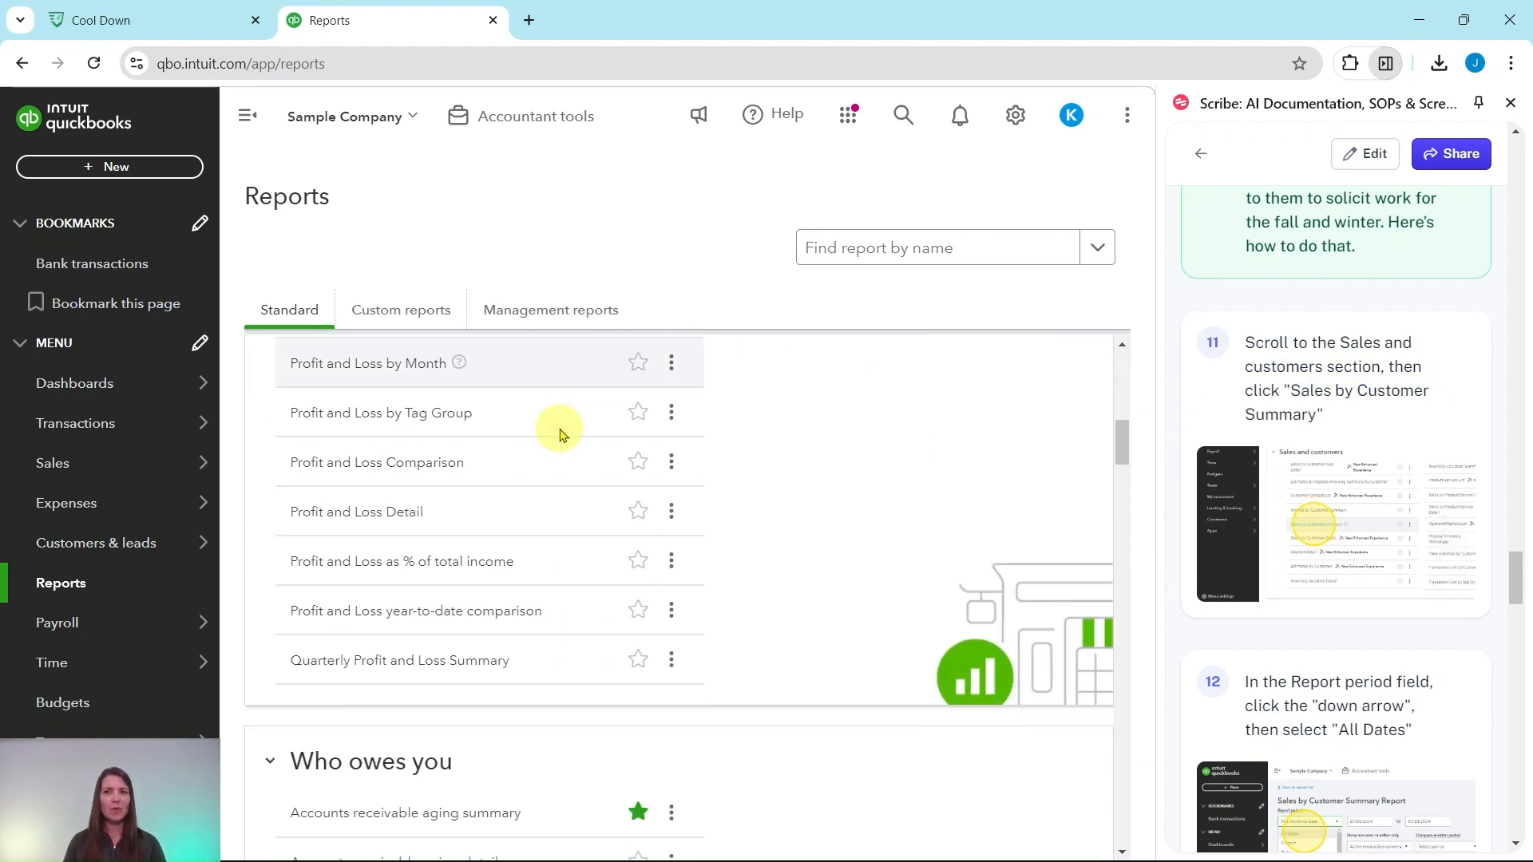
scroll(563, 452, down, 15)
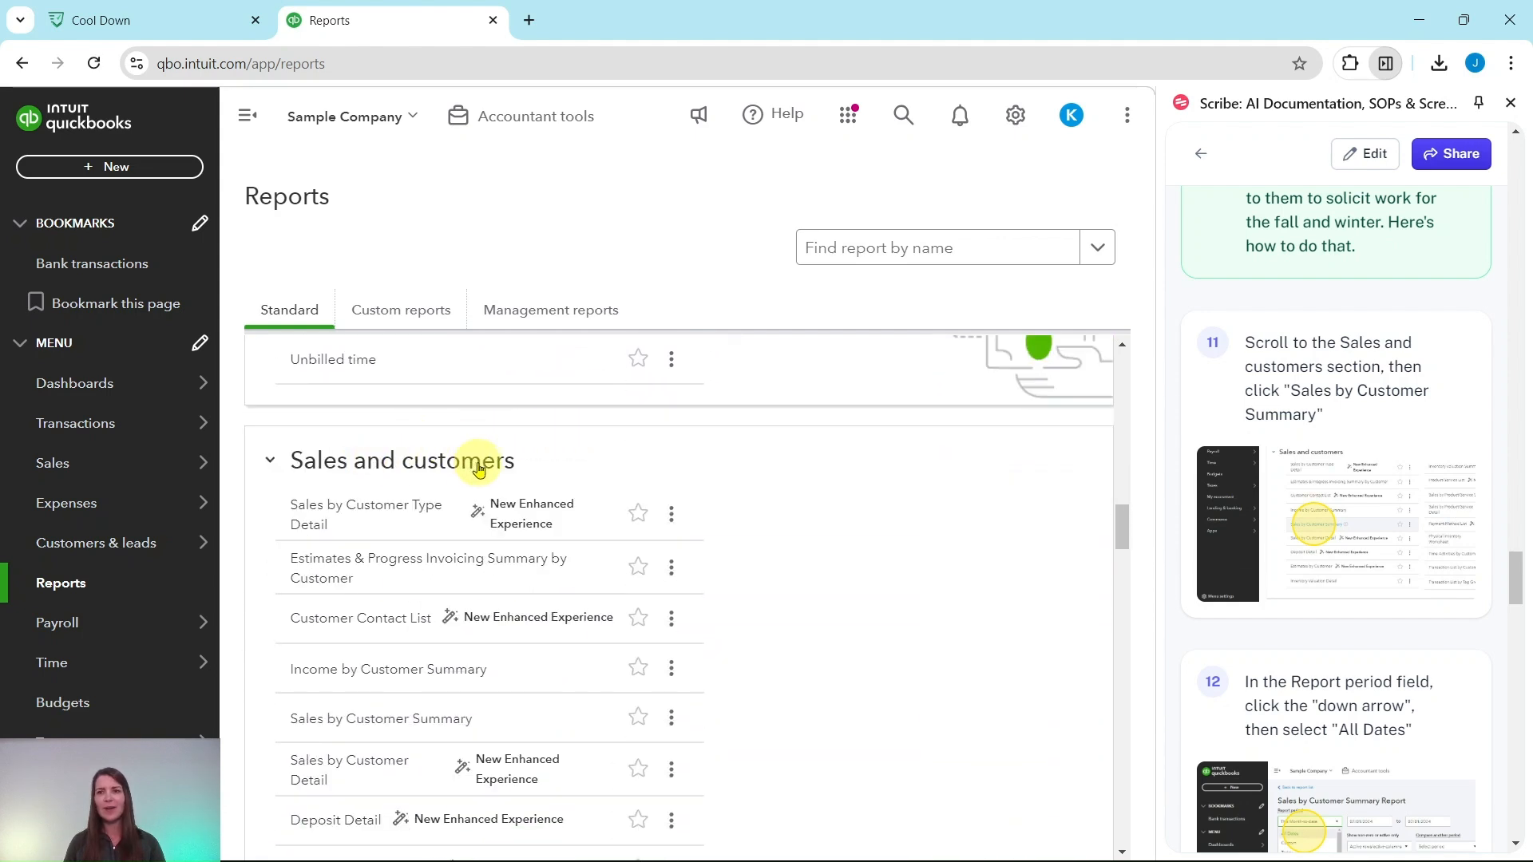
scroll(479, 468, down, 3)
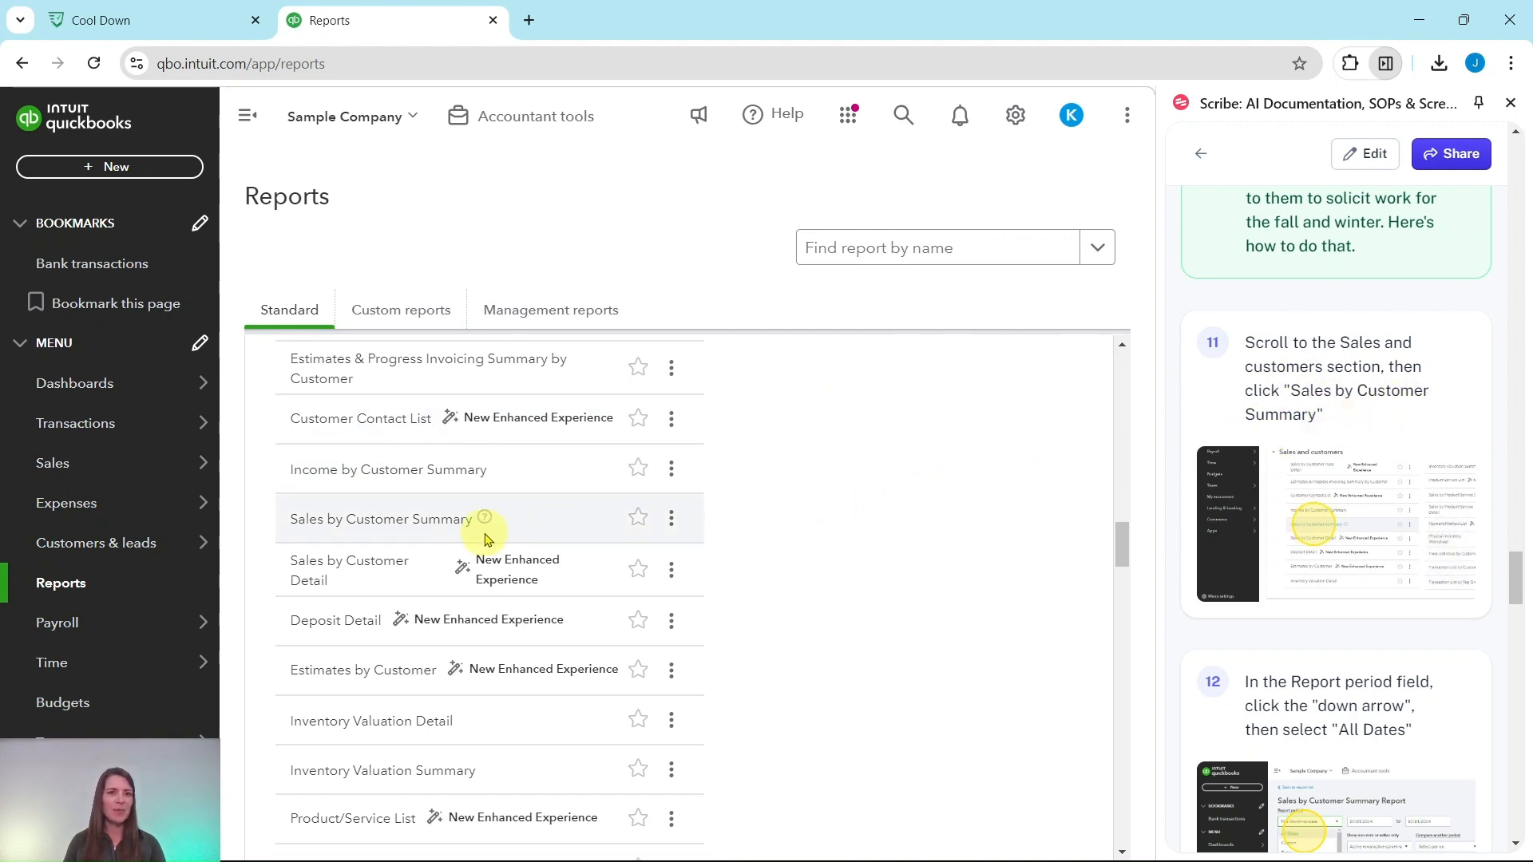
scroll(400, 511, up, 2)
scroll(394, 422, down, 2)
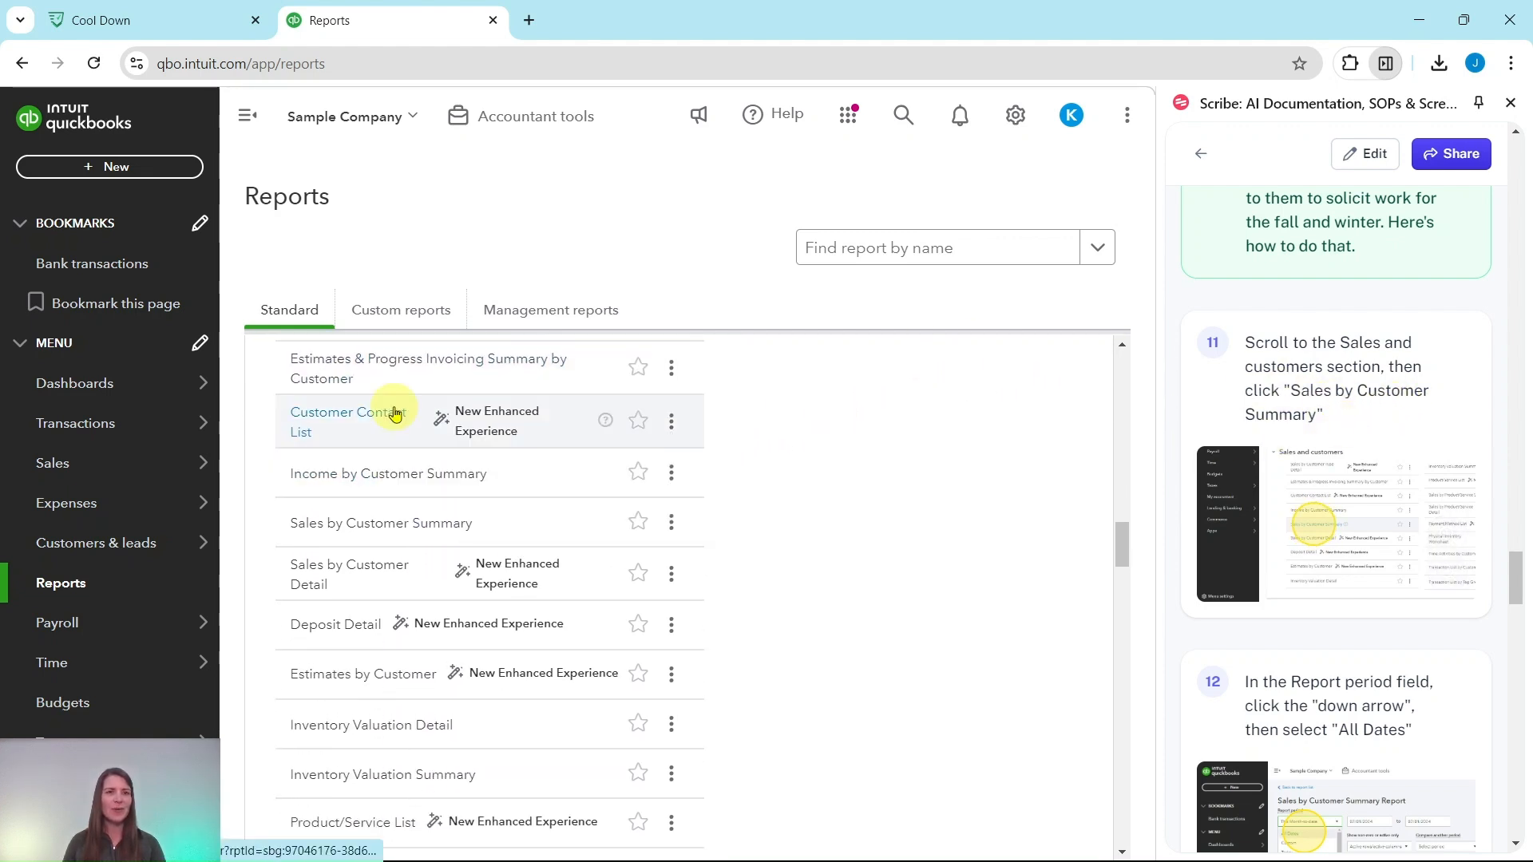
scroll(395, 485, up, 3)
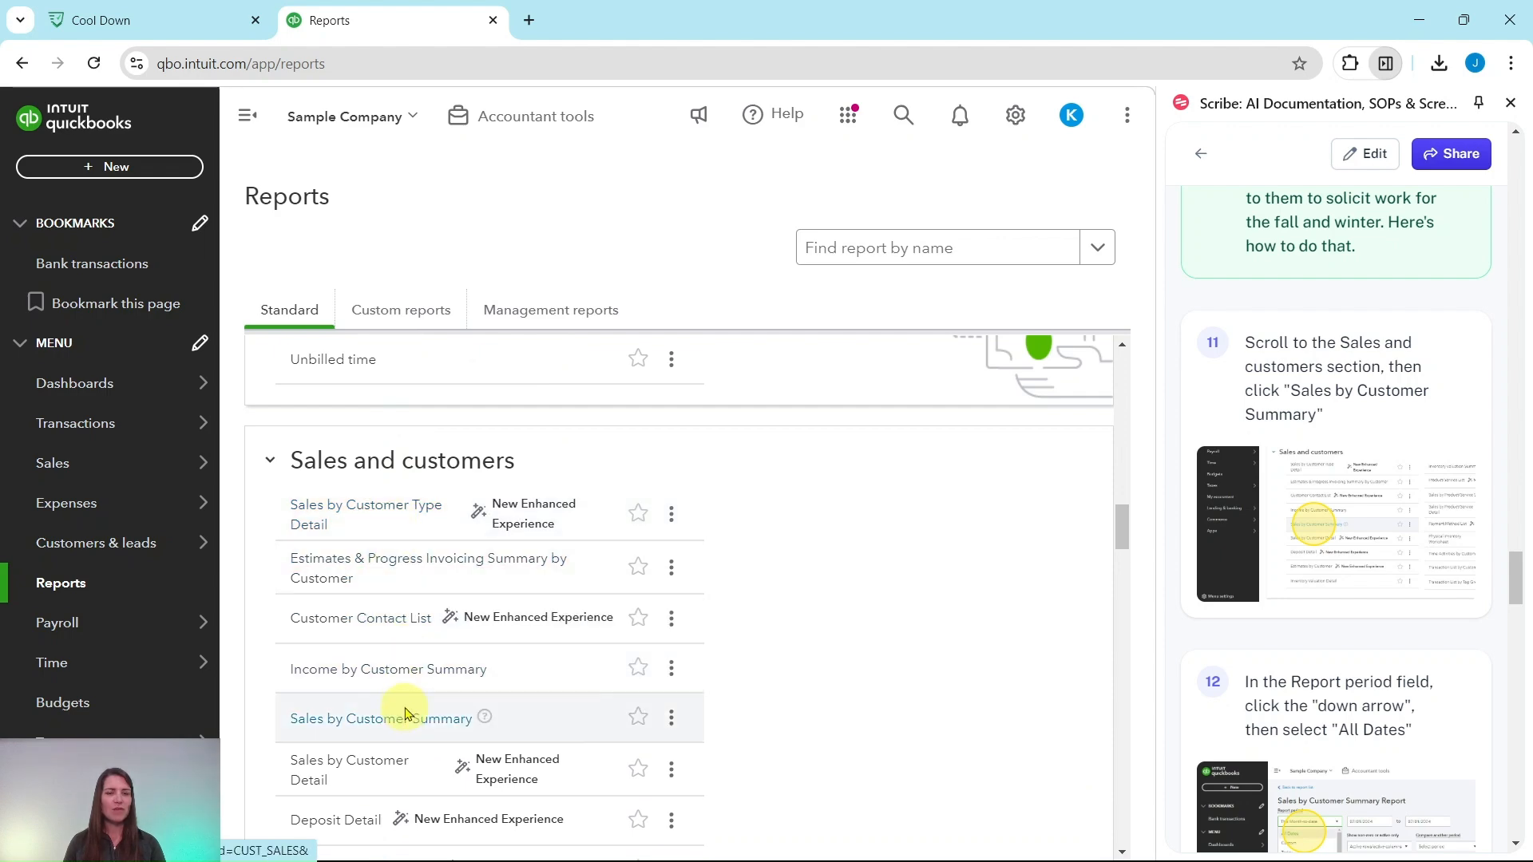
scroll(405, 702, down, 1)
scroll(403, 686, down, 2)
click(377, 520)
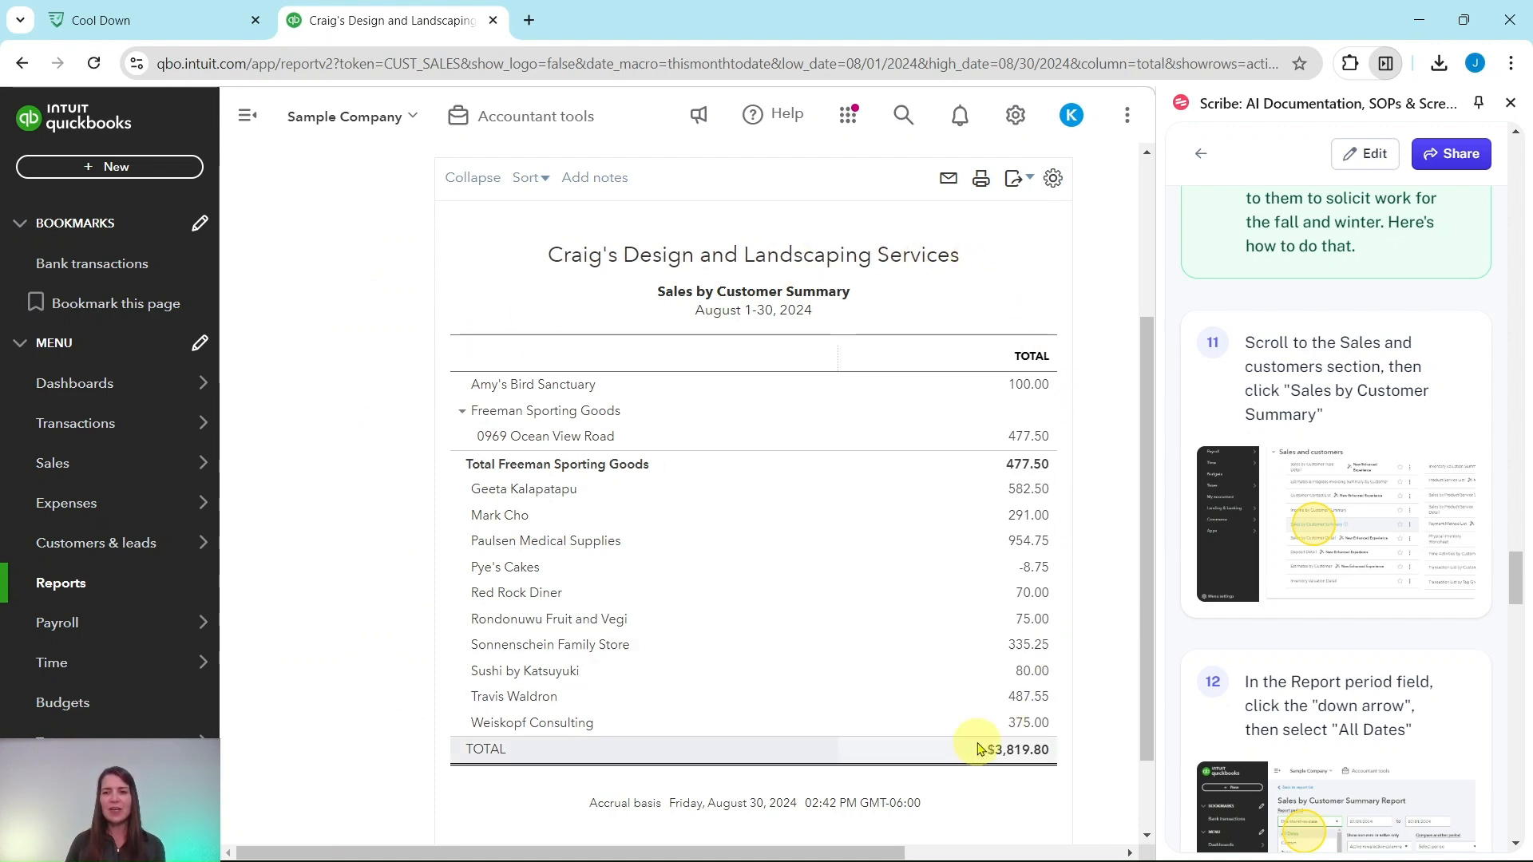
Step: Following the guide's steps 12 and 13, set the Sales by Customer Summary report period to All Dates and run it
scroll(1352, 620, down, 5)
scroll(1323, 585, up, 2)
scroll(1323, 585, down, 1)
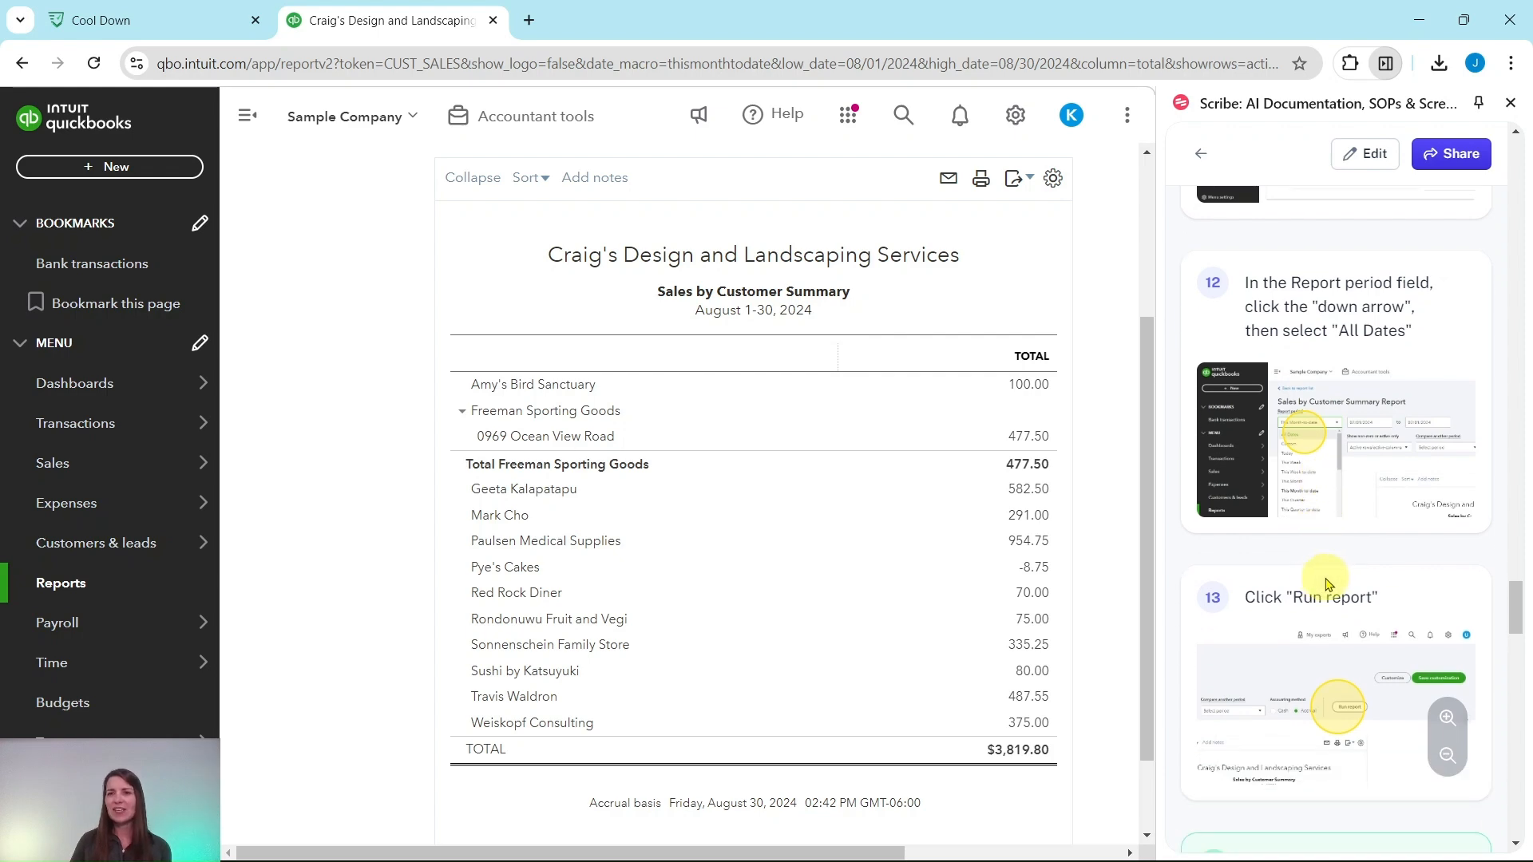
scroll(1329, 583, up, 10)
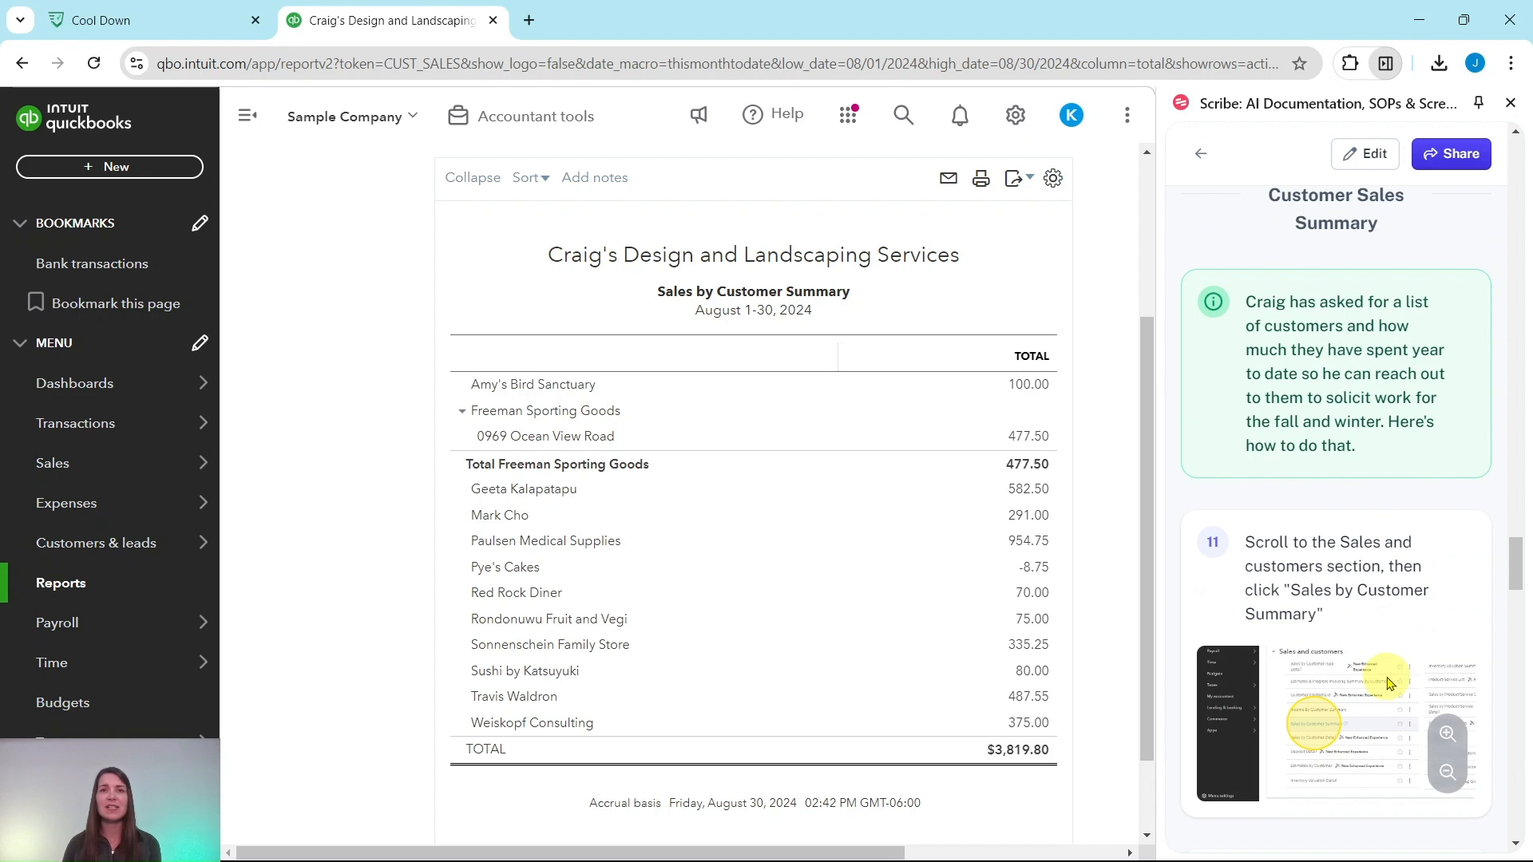
scroll(1387, 683, down, 6)
scroll(1386, 683, down, 1)
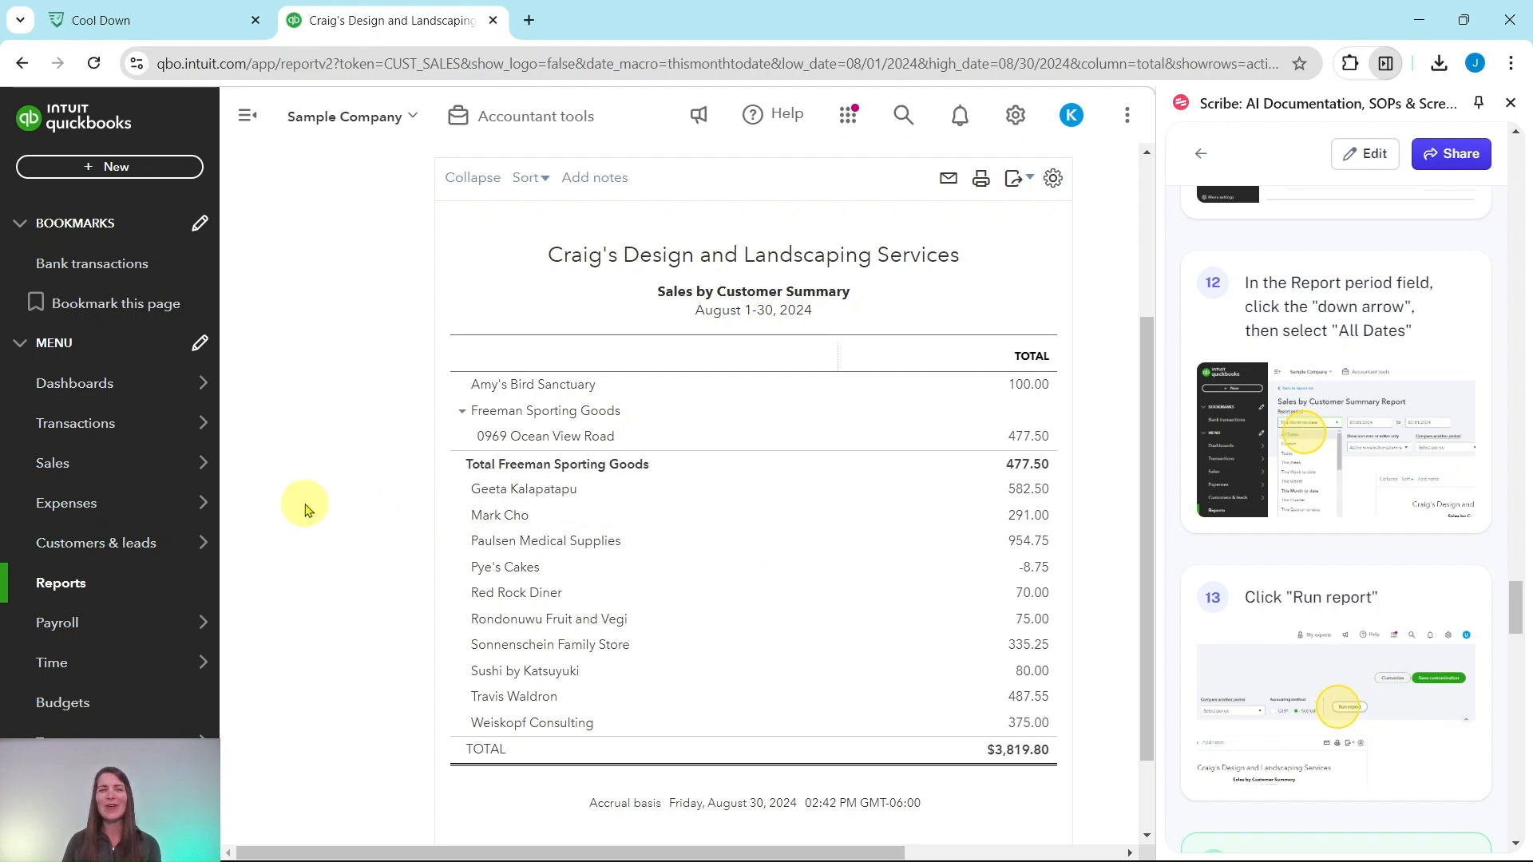
scroll(315, 513, up, 3)
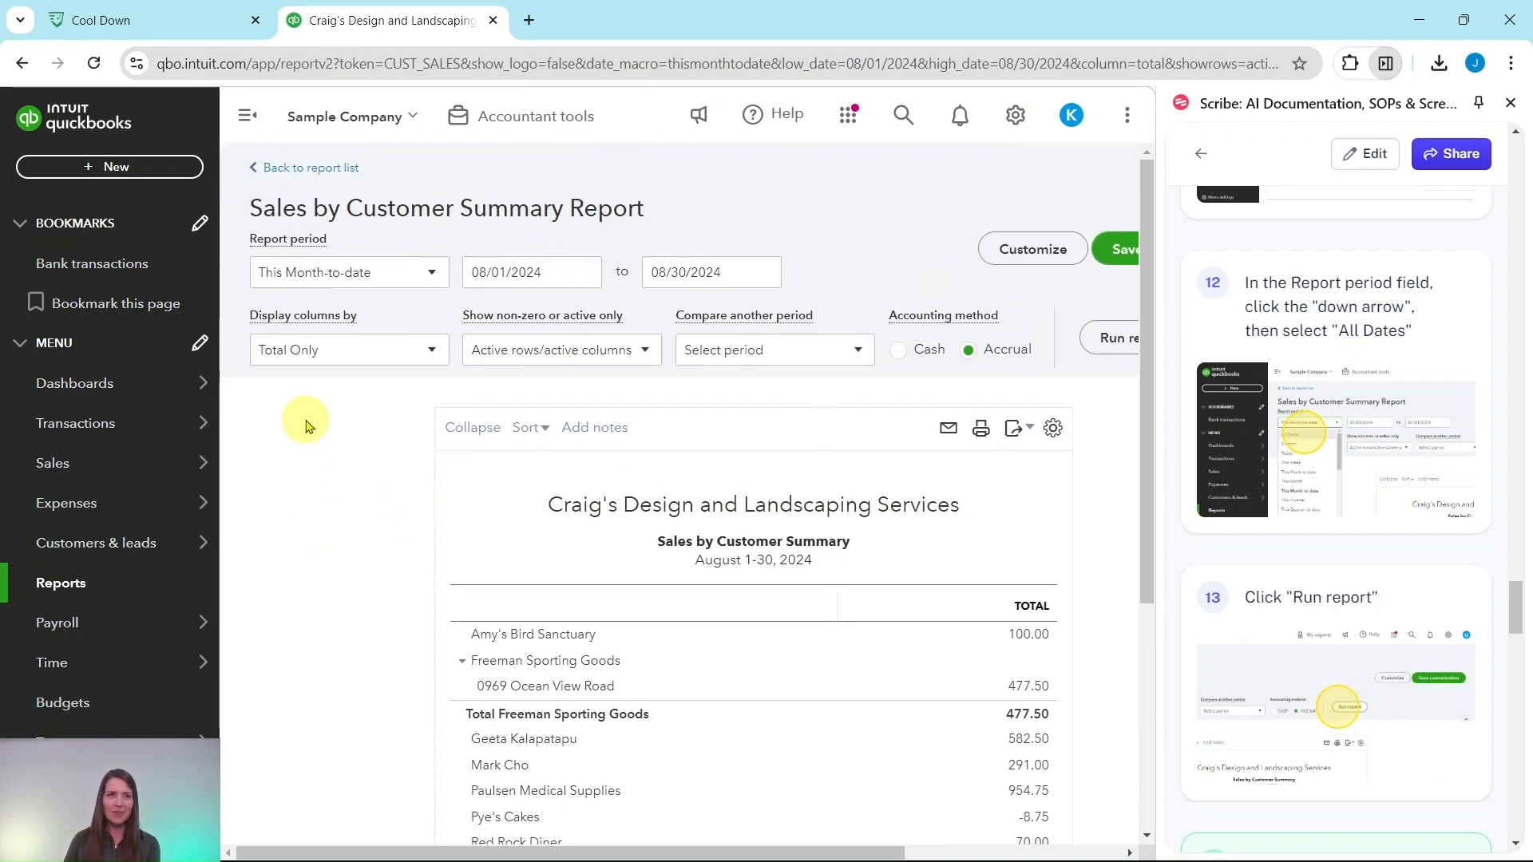
click(432, 275)
click(314, 319)
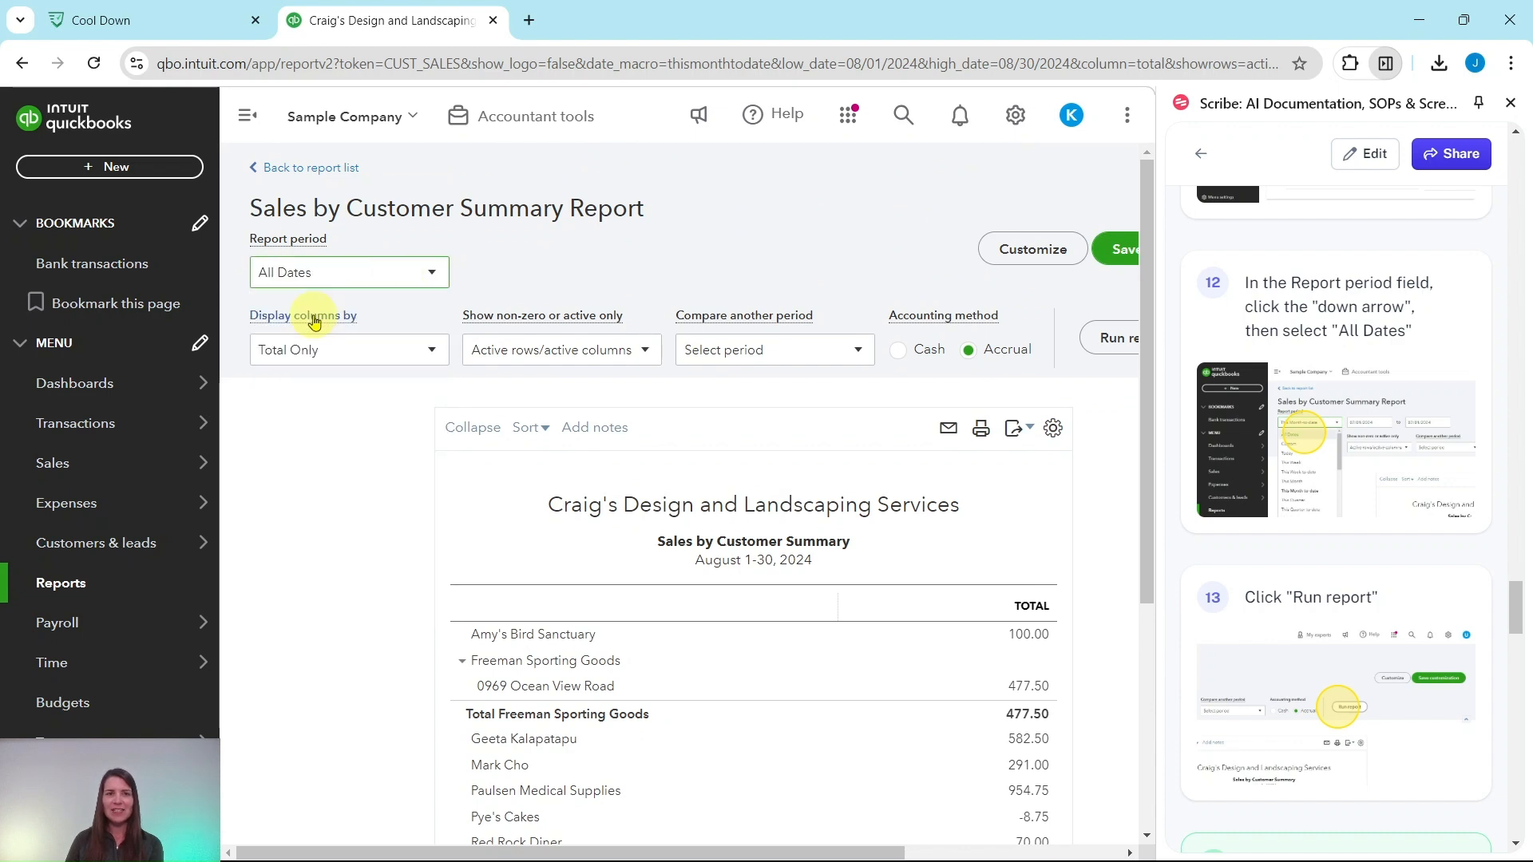
click(1118, 339)
Step: Read the guide's instructions on sorting for top customers and look through the customer totals in the report
scroll(1127, 353, down, 3)
scroll(1260, 431, down, 3)
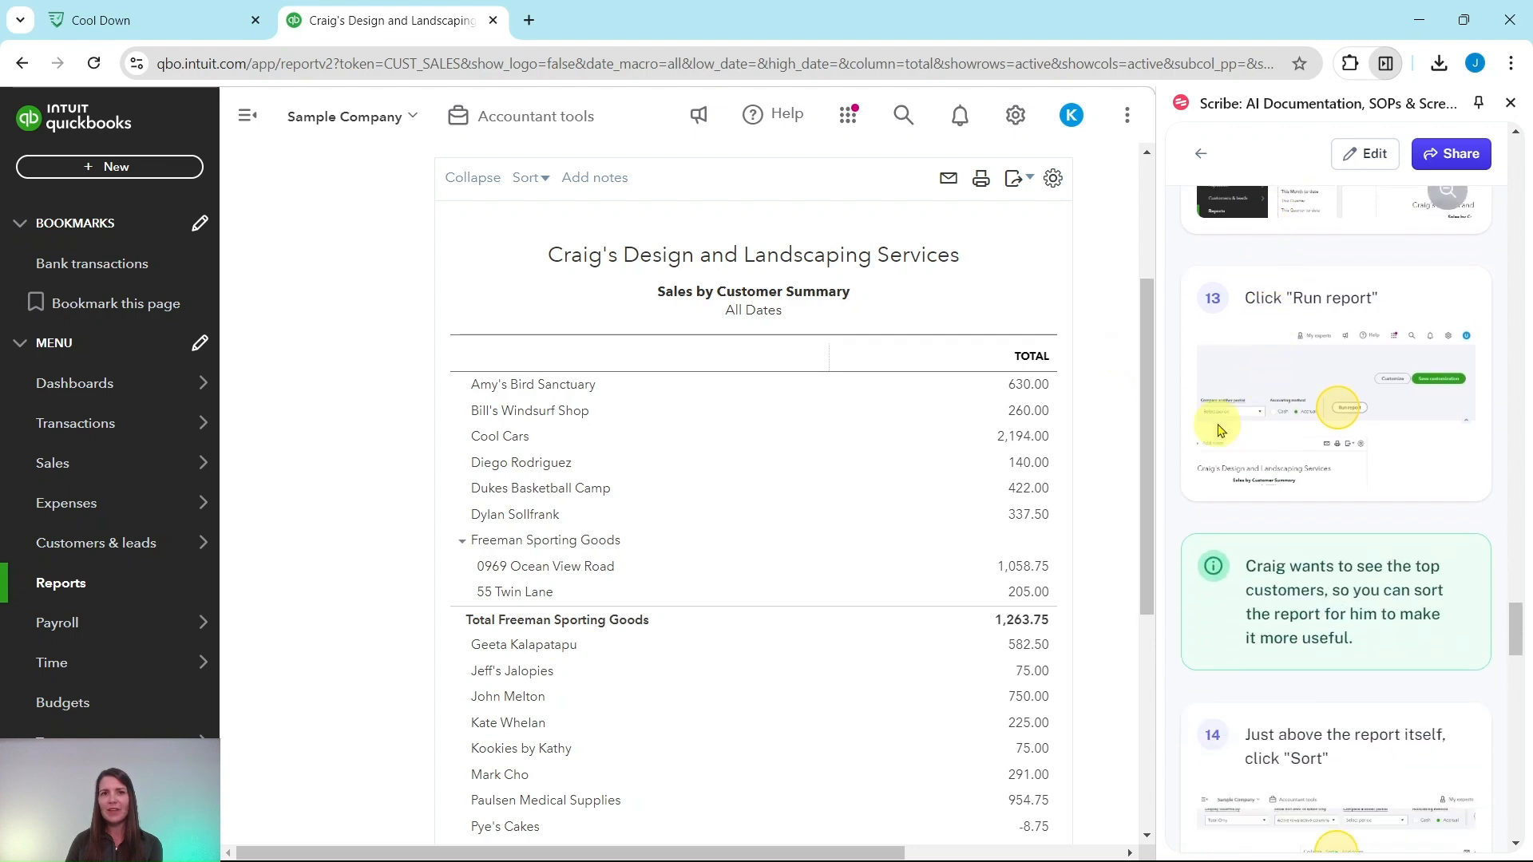
scroll(1419, 511, down, 1)
scroll(1420, 511, down, 1)
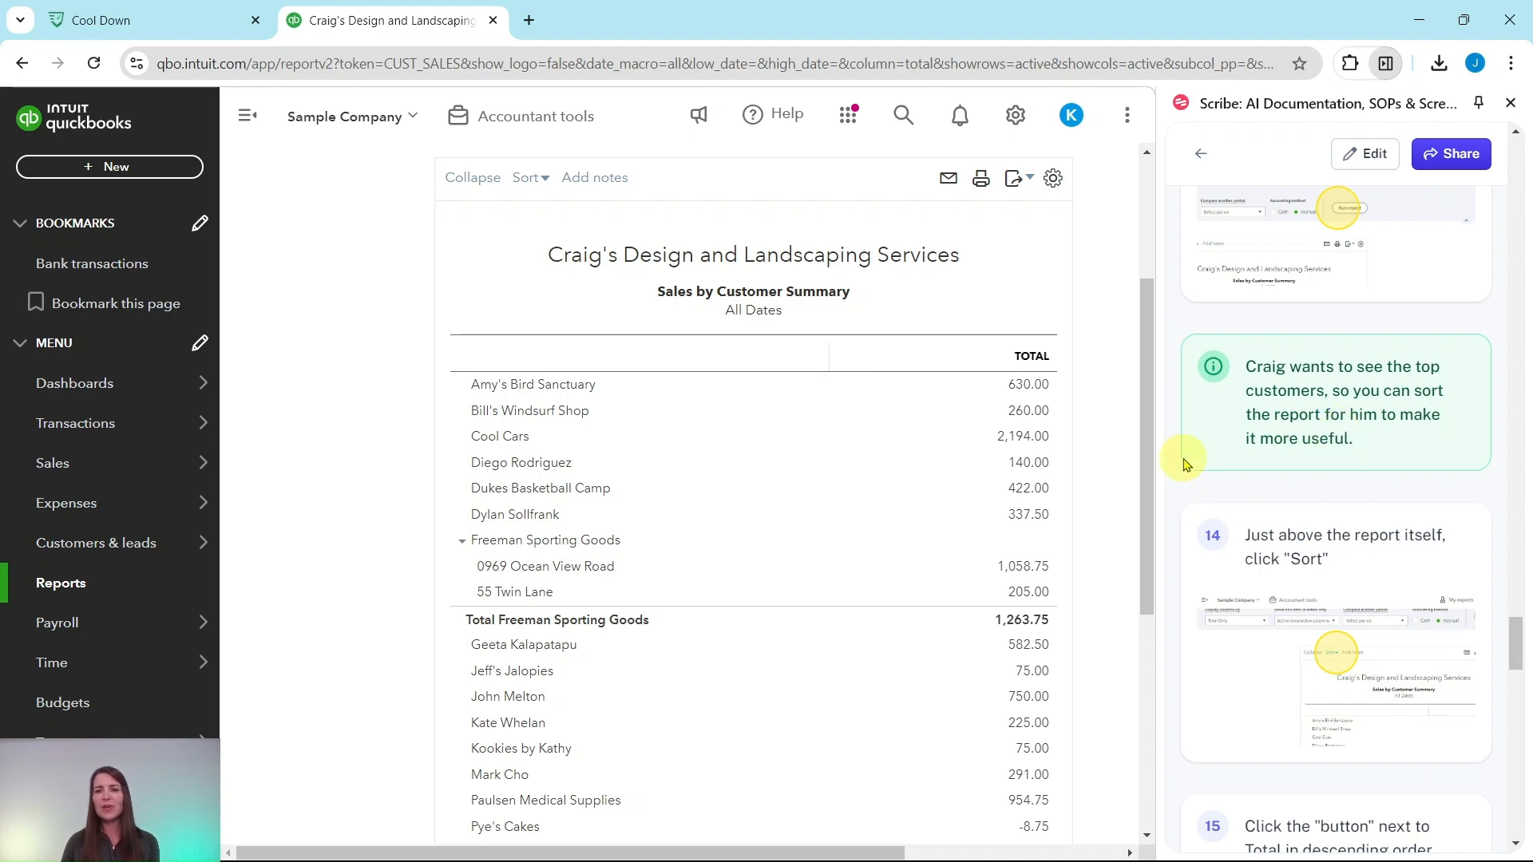
scroll(1026, 399, down, 1)
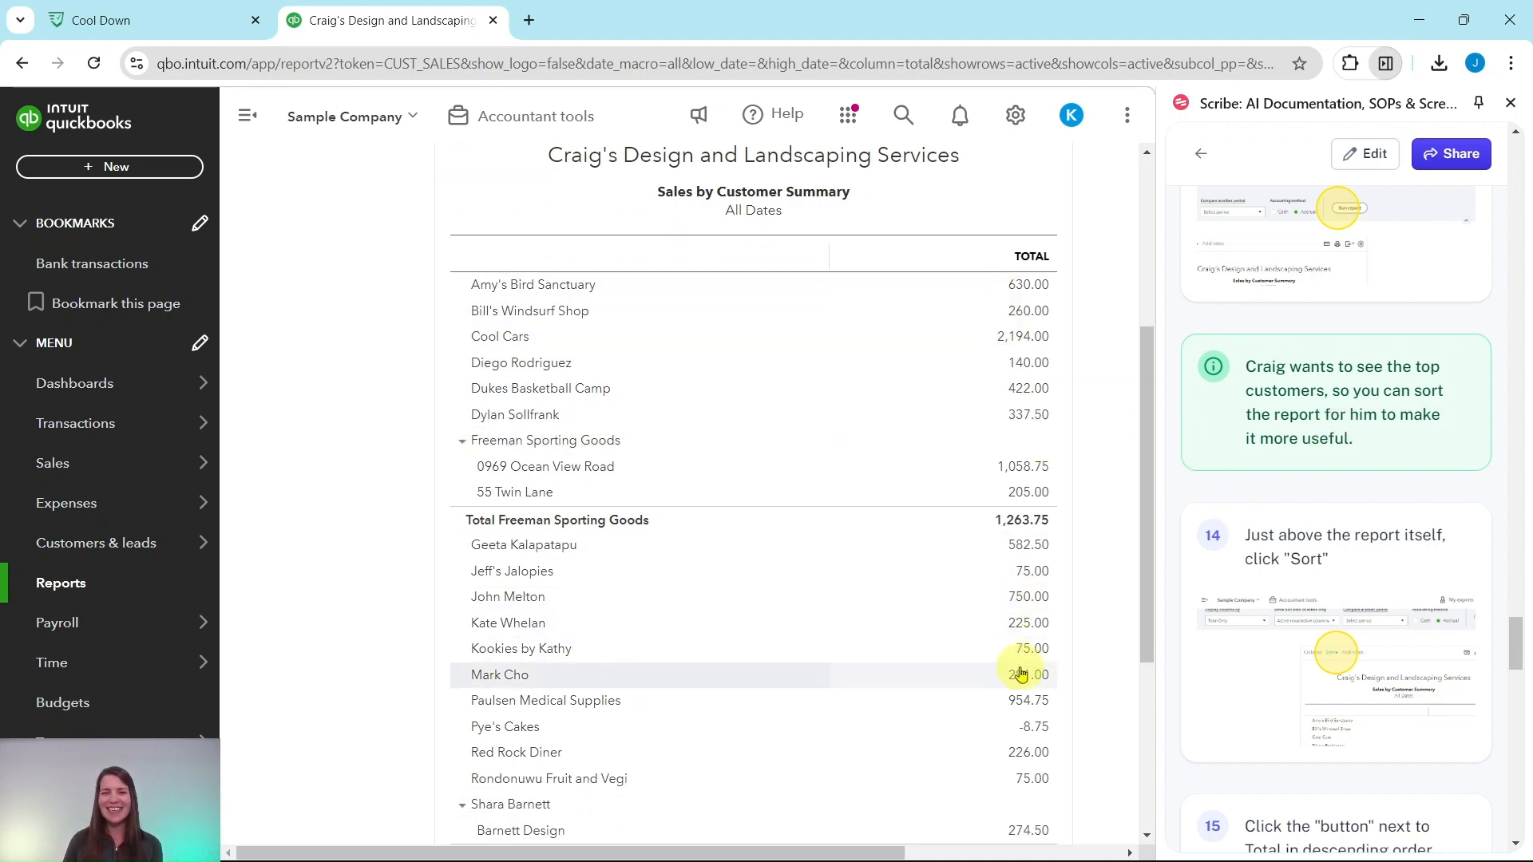
scroll(1022, 687, down, 1)
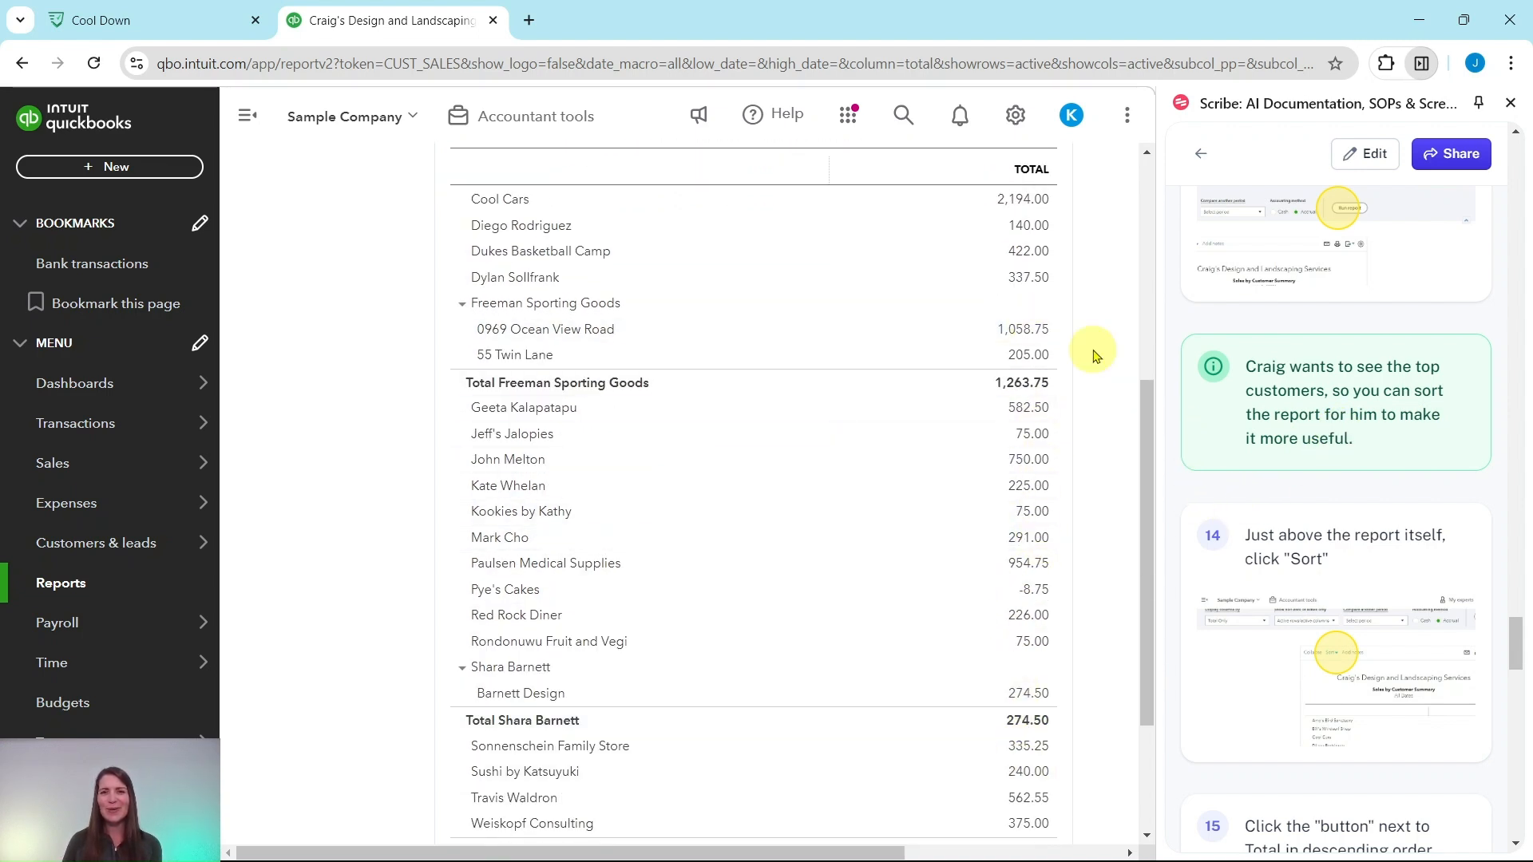
scroll(1091, 363, up, 3)
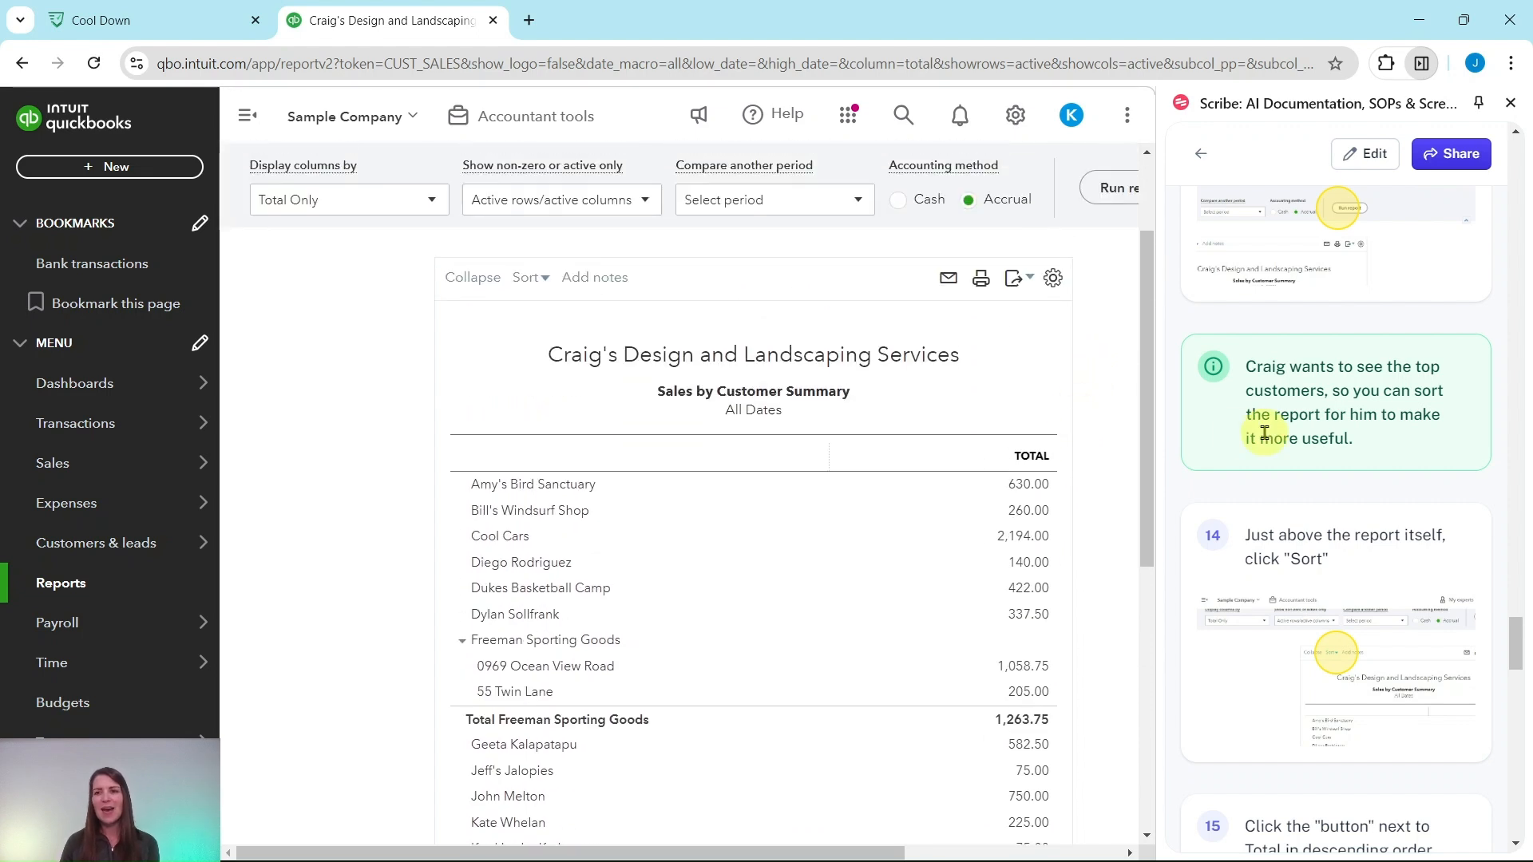
scroll(1266, 435, down, 4)
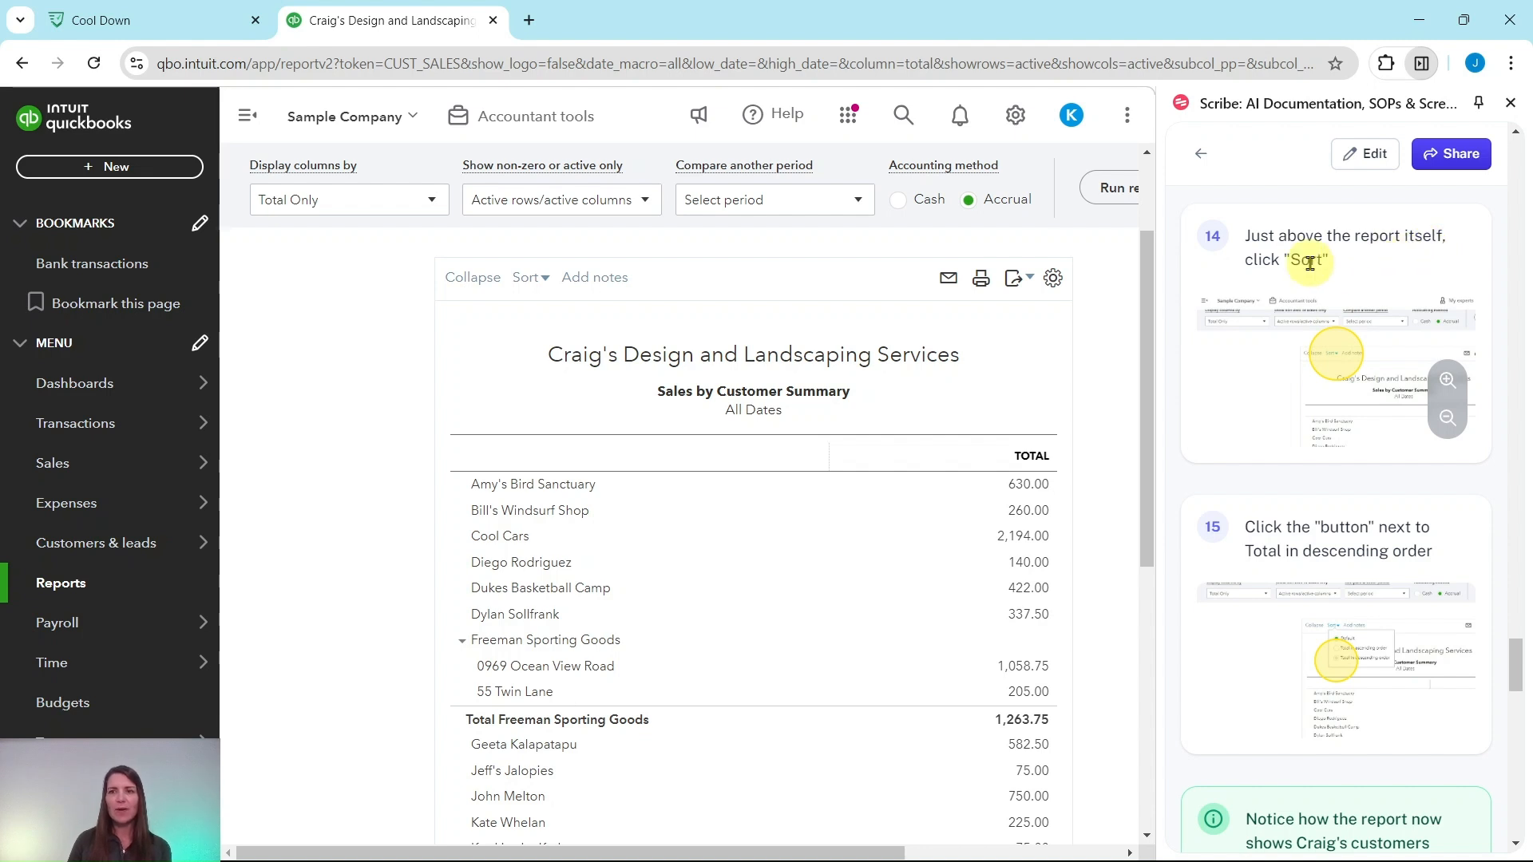
Step: Sort the Sales by Customer Summary report by Total in descending order
click(542, 285)
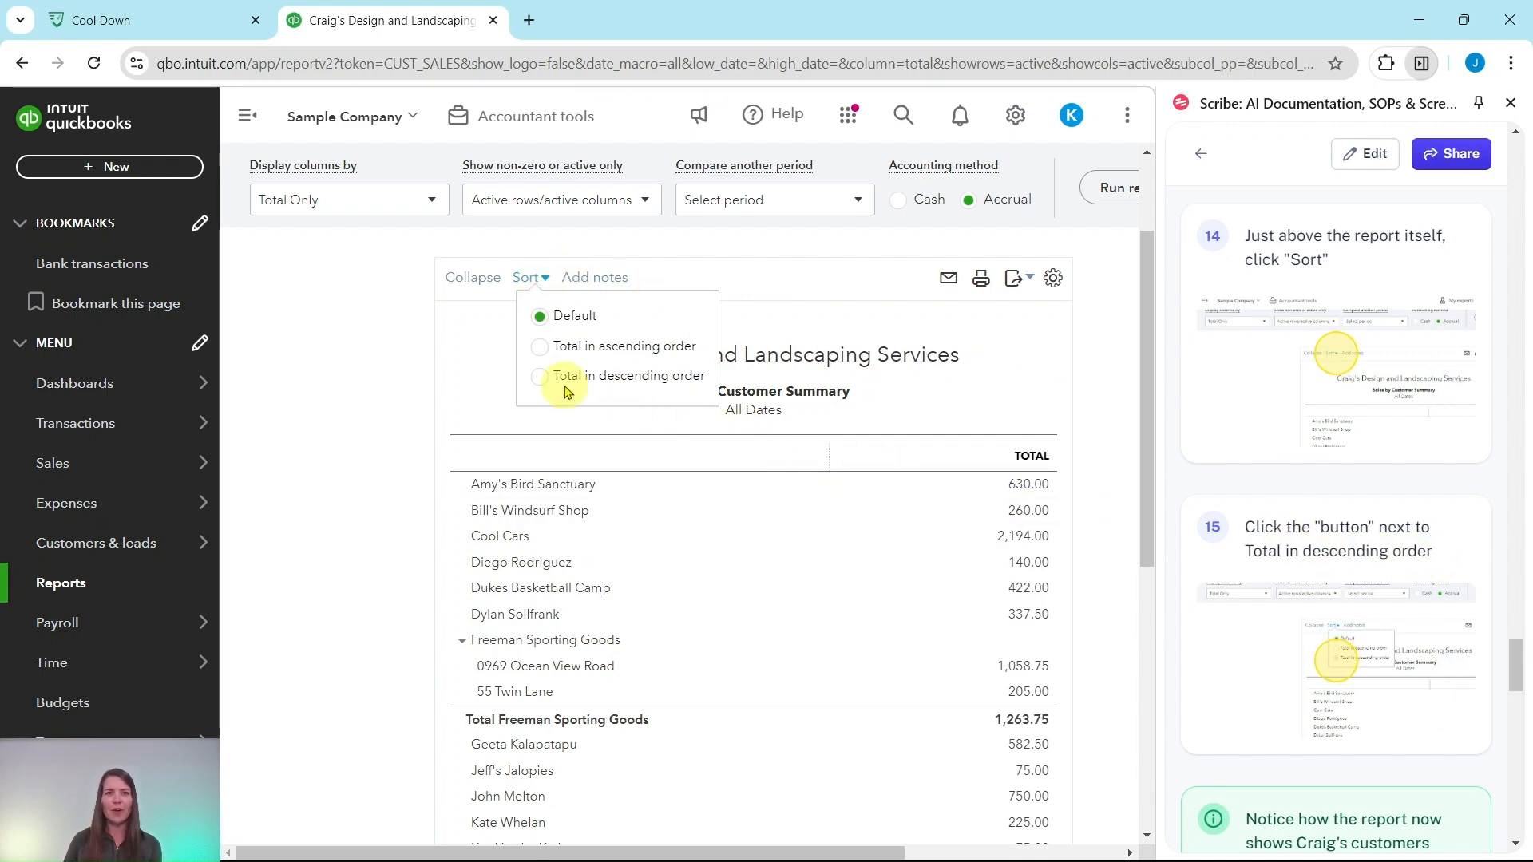
click(537, 386)
scroll(537, 387, down, 1)
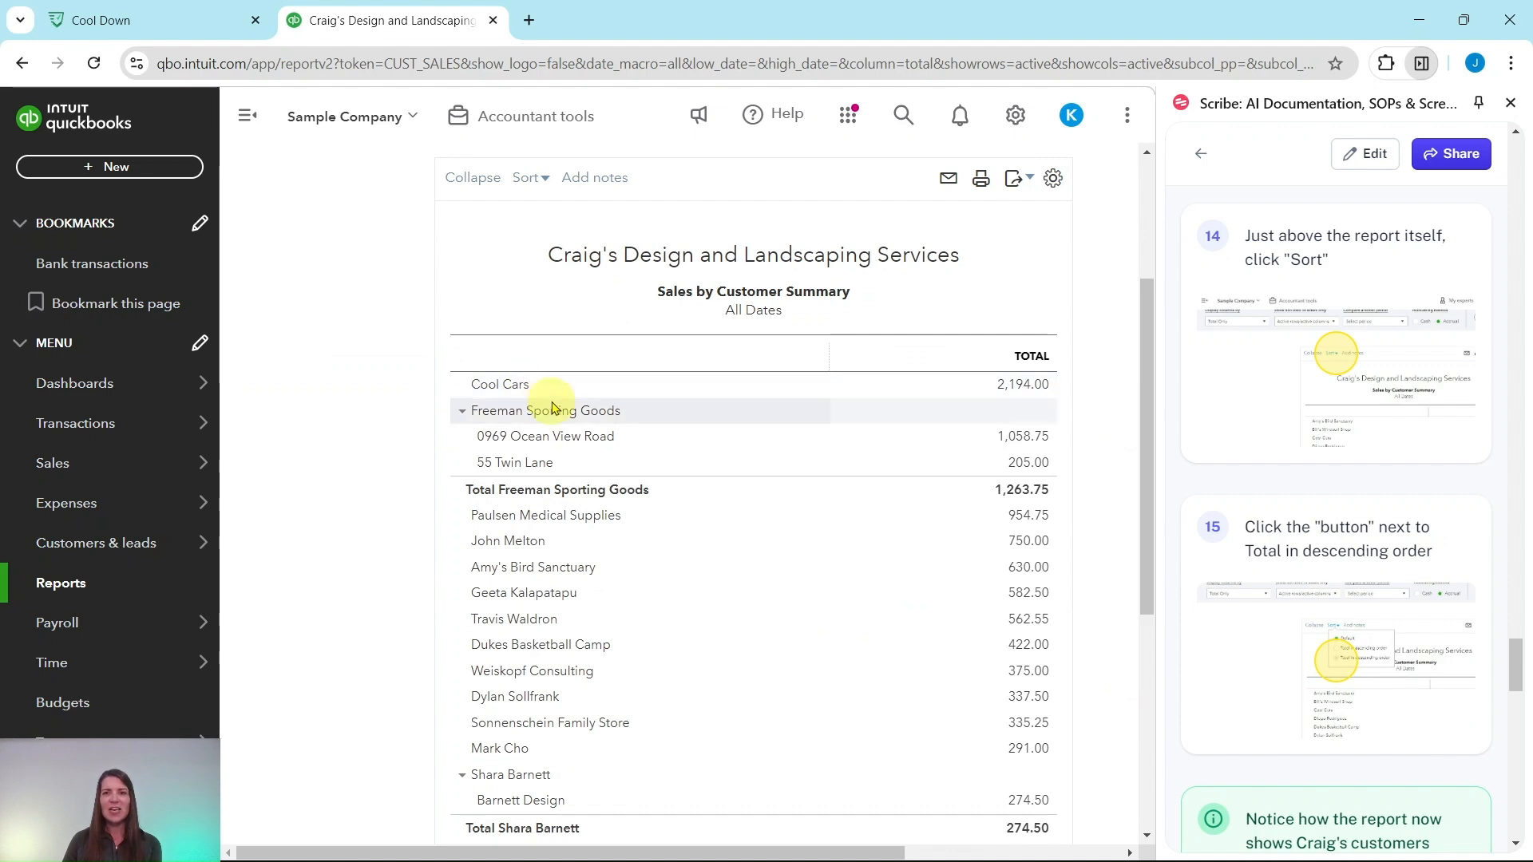
Step: Review the sorted customer totals and read the guide's instructions for saving the report as a PDF
scroll(1329, 469, down, 5)
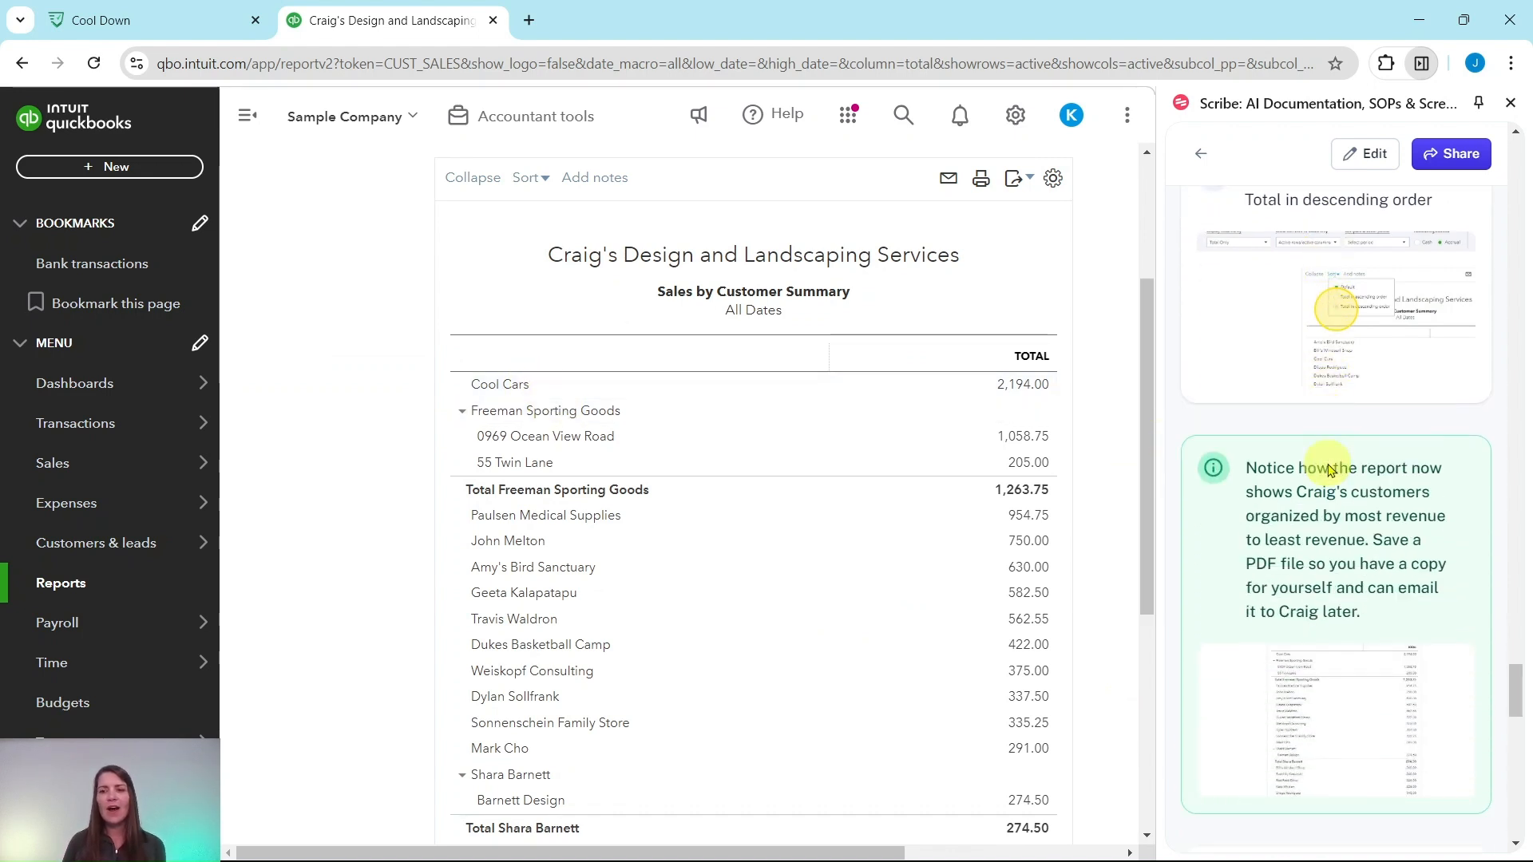
scroll(1329, 468, down, 1)
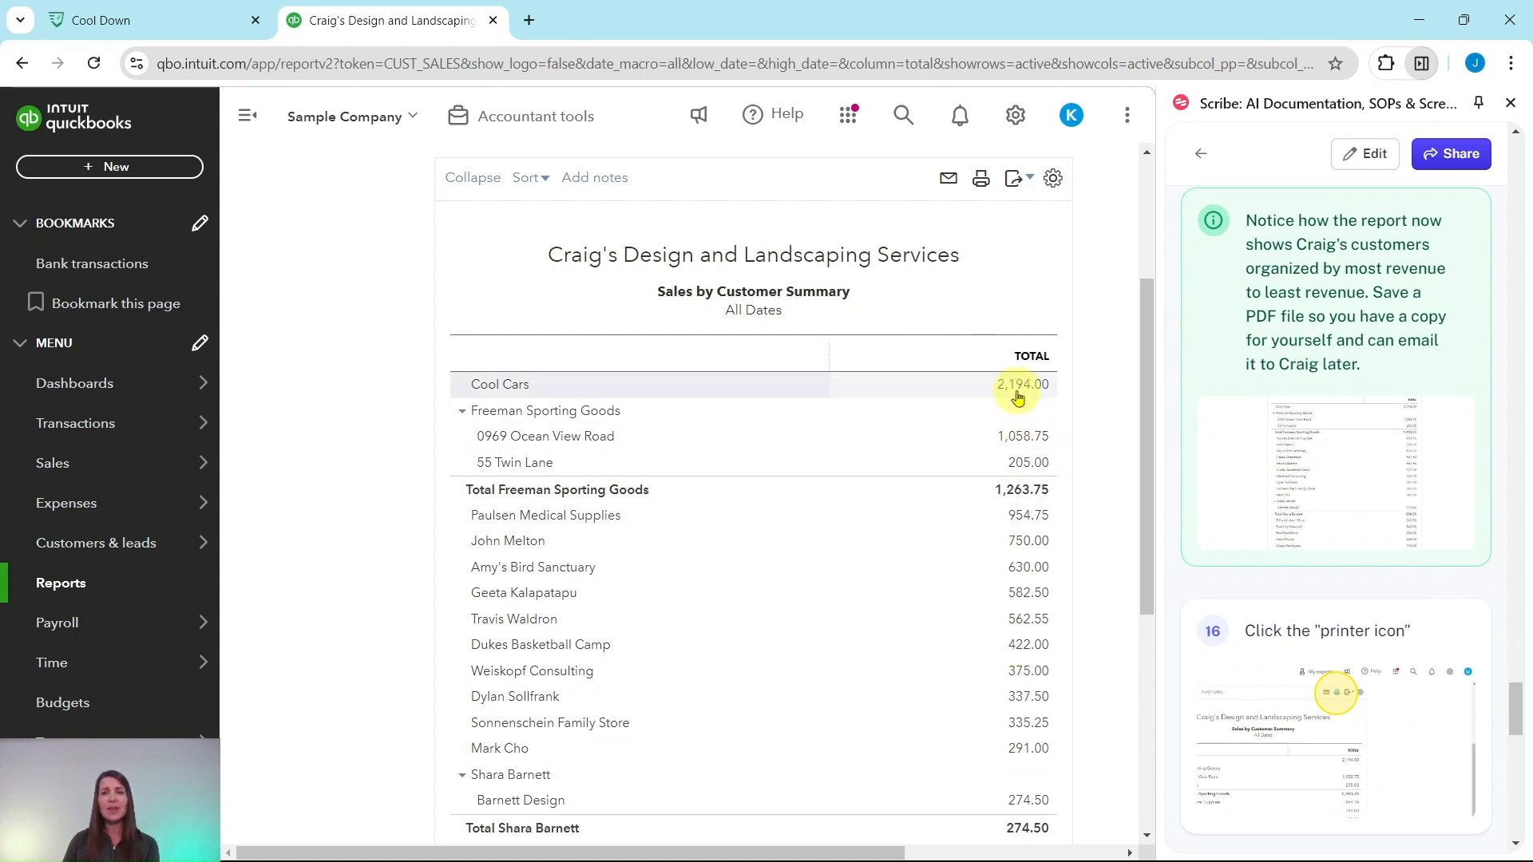
scroll(981, 568, down, 5)
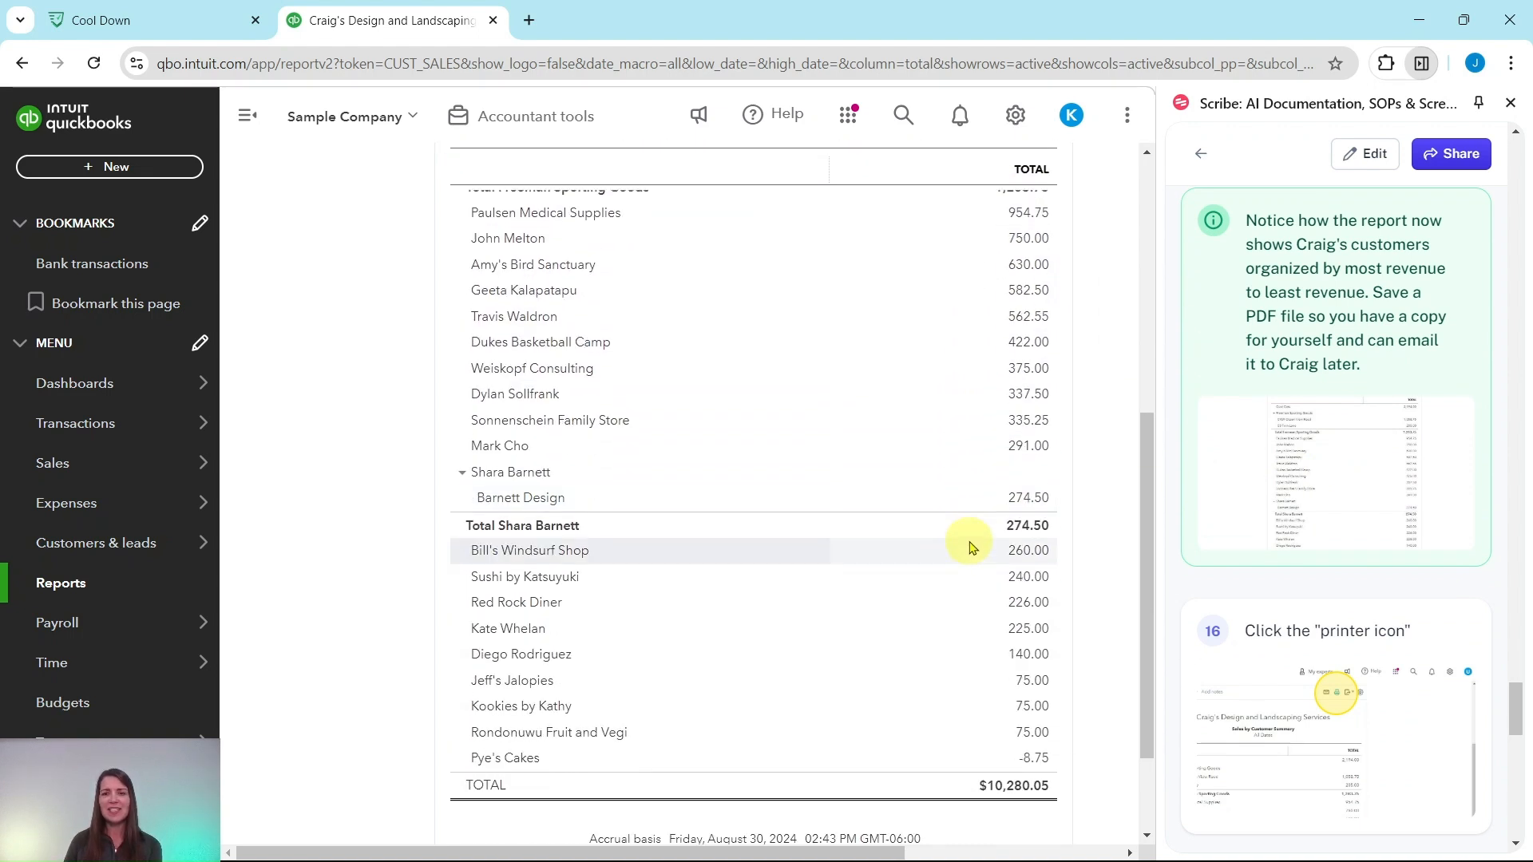
scroll(1026, 604, up, 5)
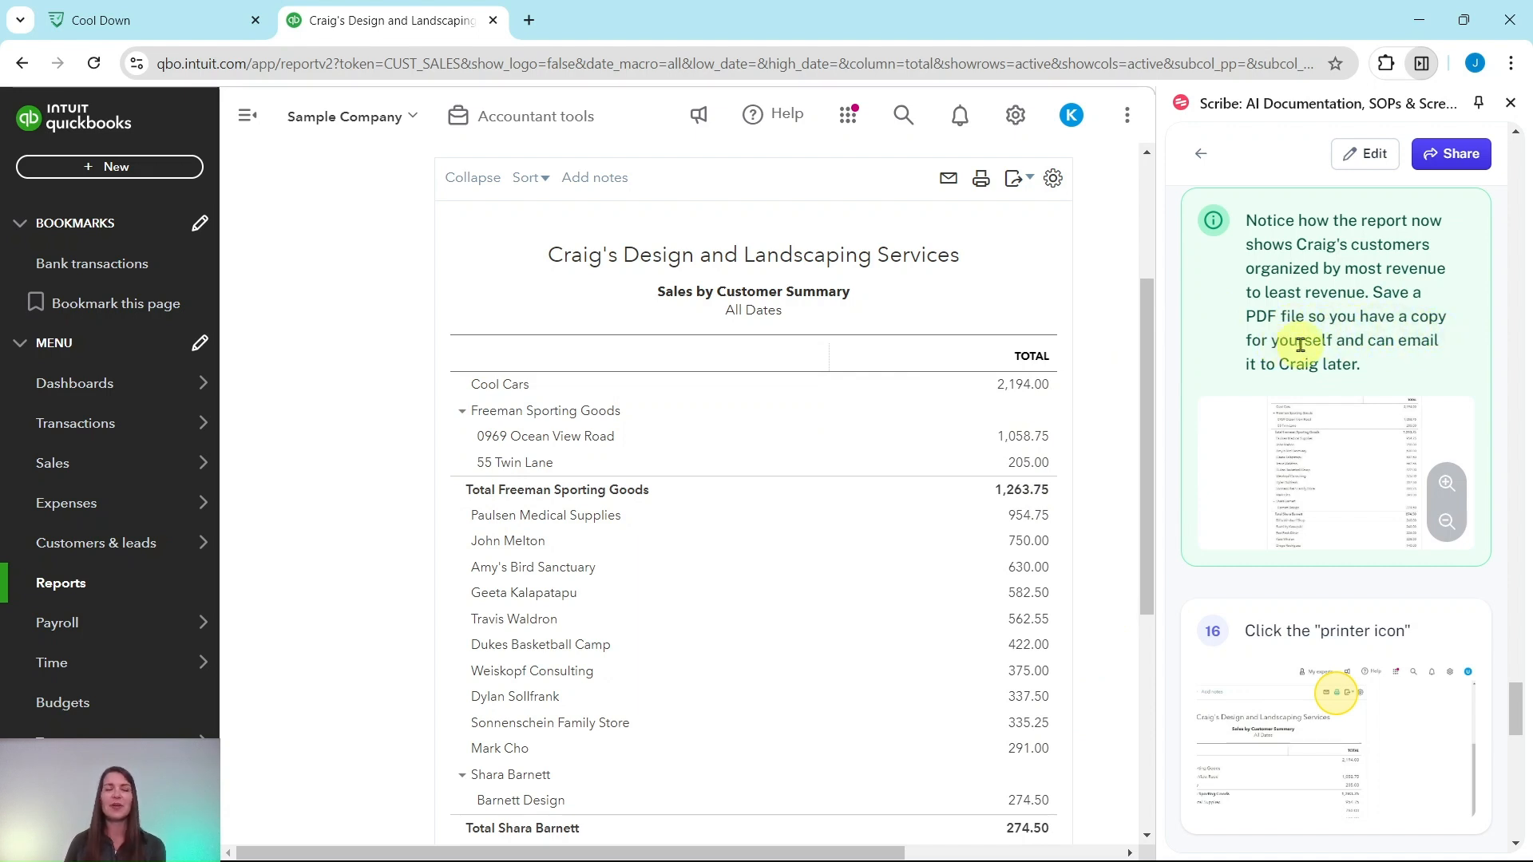
scroll(1300, 345, down, 5)
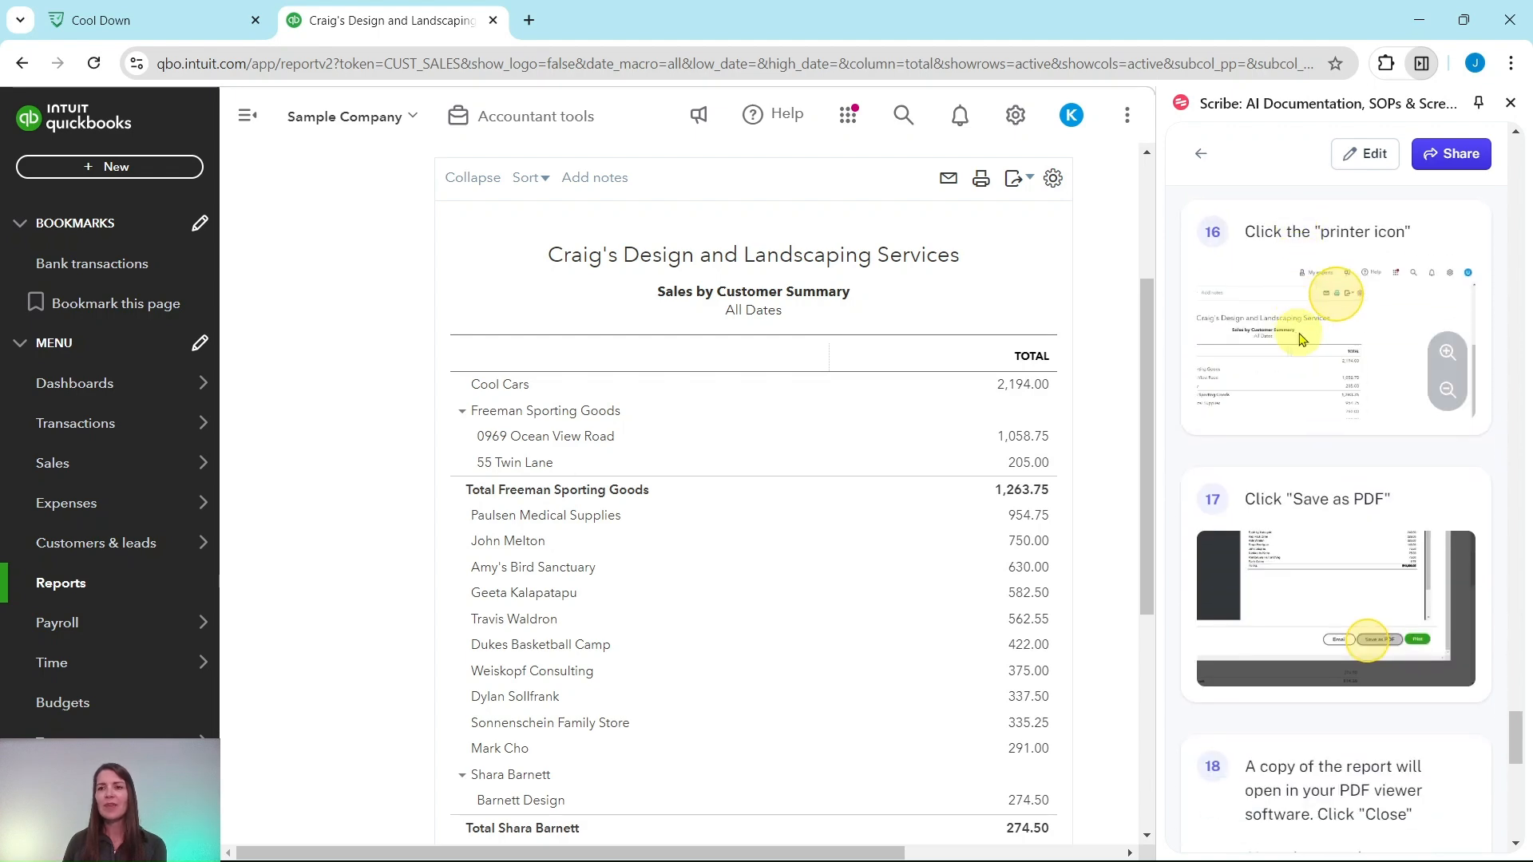
Step: Save the Sales by Customer Summary report as a PDF from its print preview, following guide steps 16 to 18, and close the preview
scroll(1056, 303, up, 3)
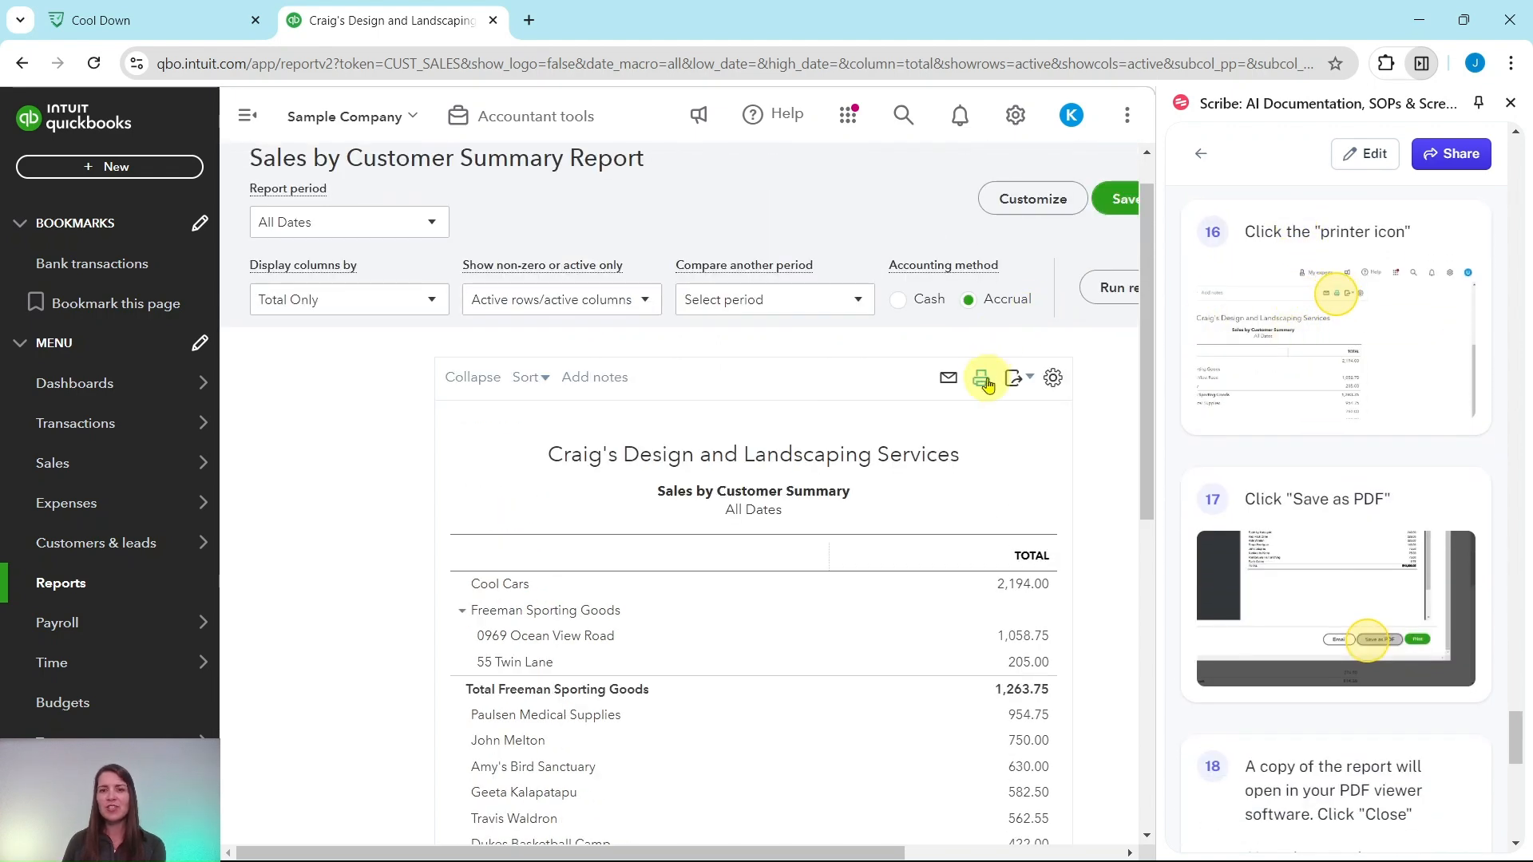
click(981, 386)
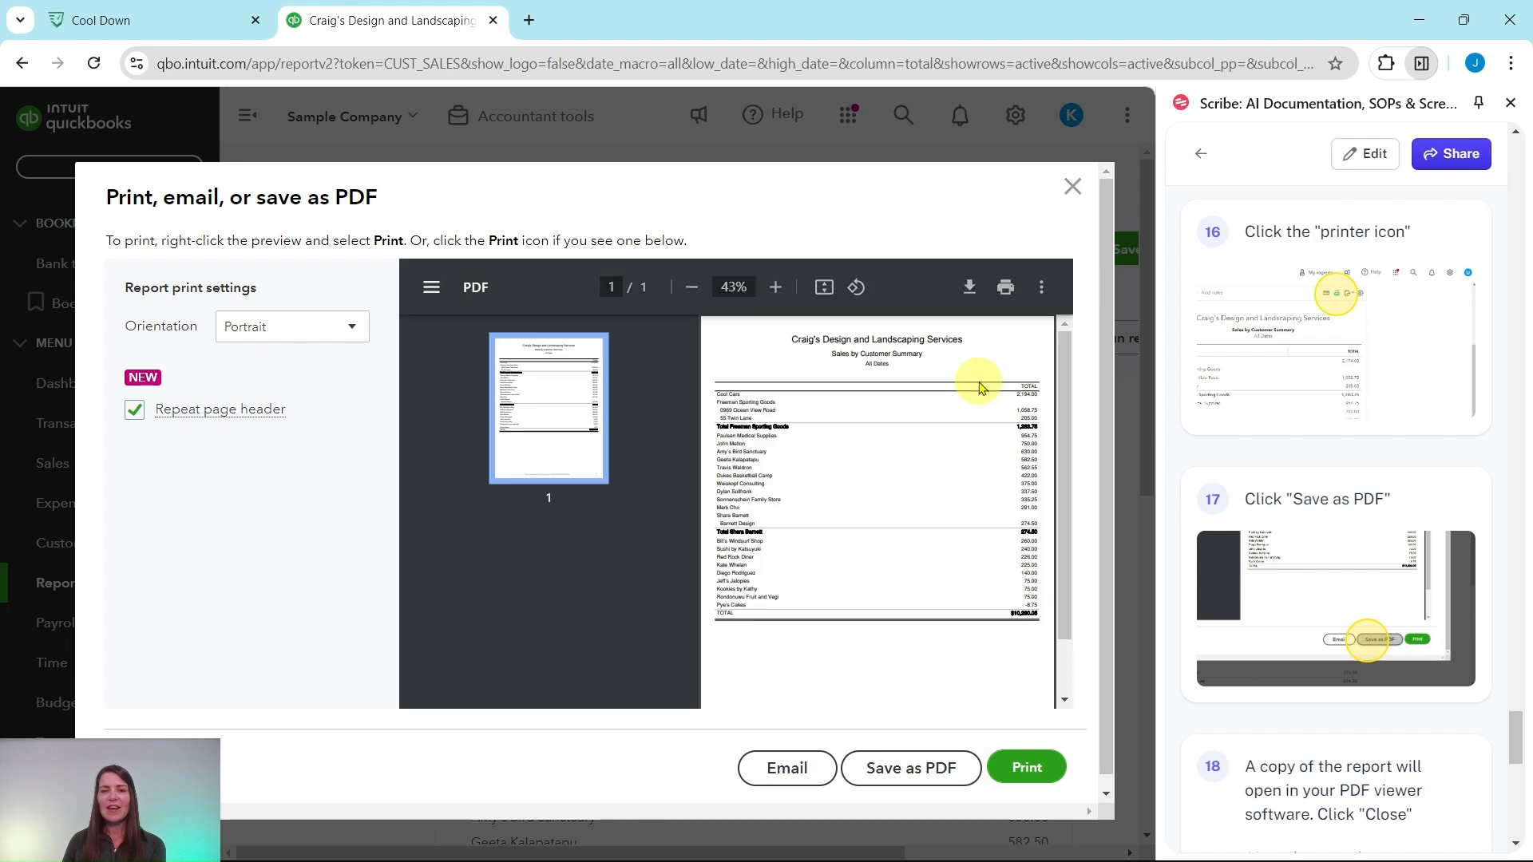
click(910, 773)
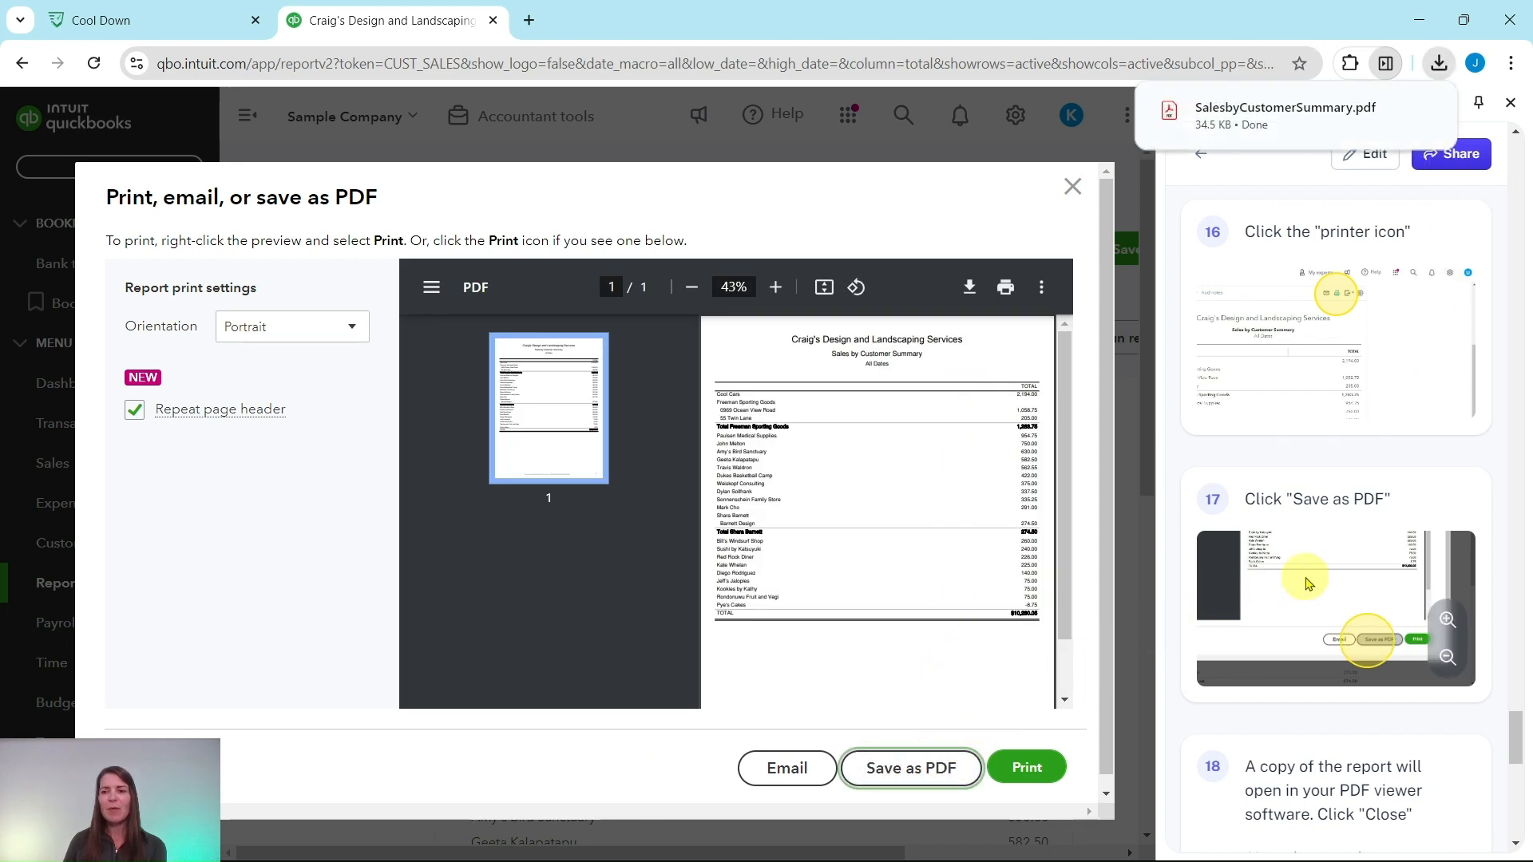
scroll(1332, 572, down, 5)
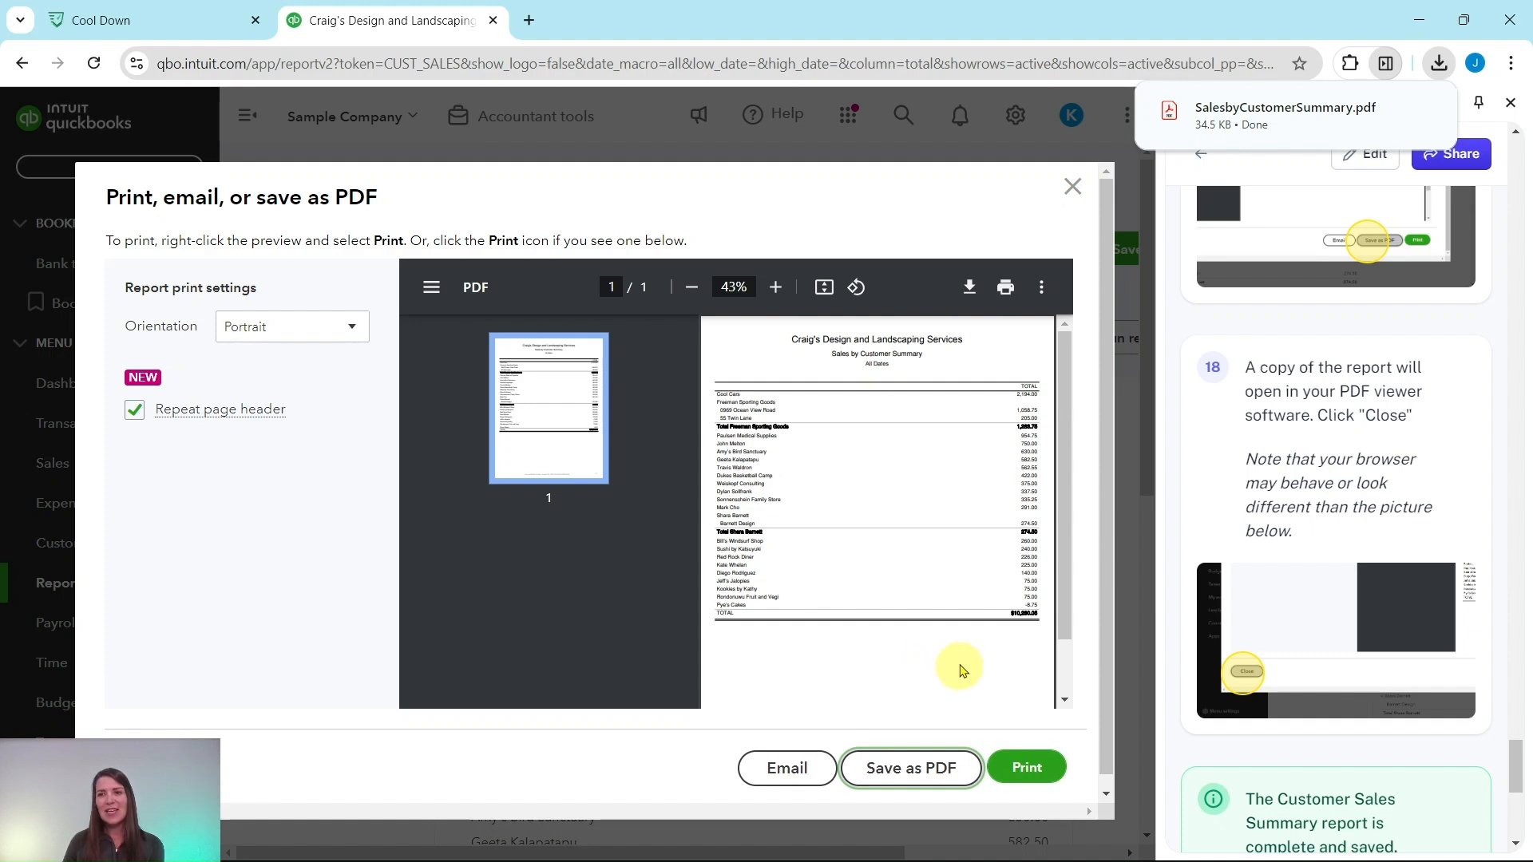
scroll(1289, 563, down, 1)
scroll(1289, 563, down, 2)
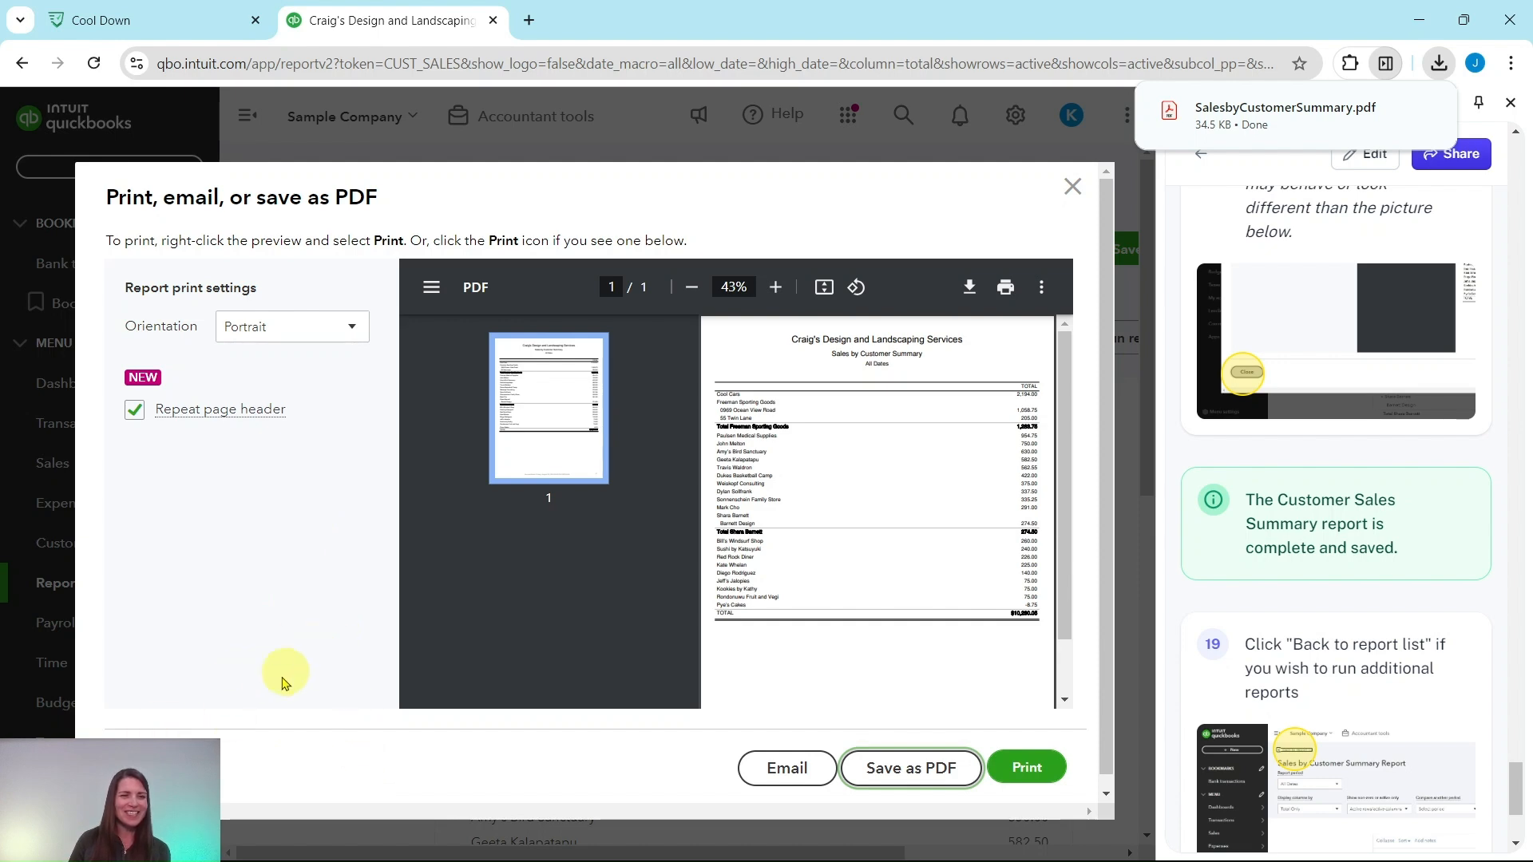
click(142, 768)
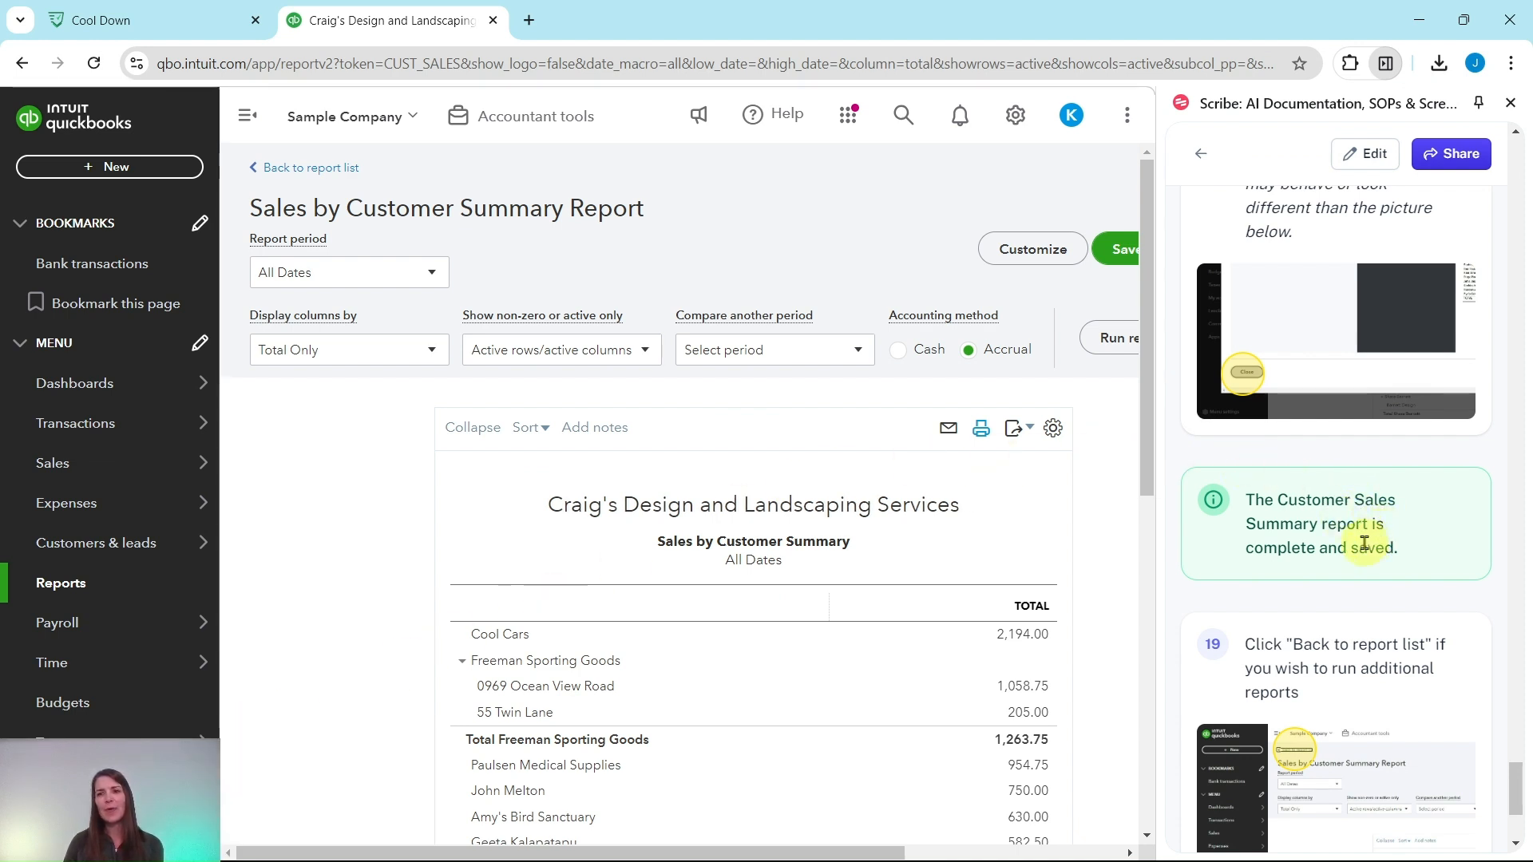
Step: Following the guide's step 19, return to the report list and look through the standard Favorites and Business overview reports
scroll(1364, 542, down, 1)
scroll(1349, 551, down, 1)
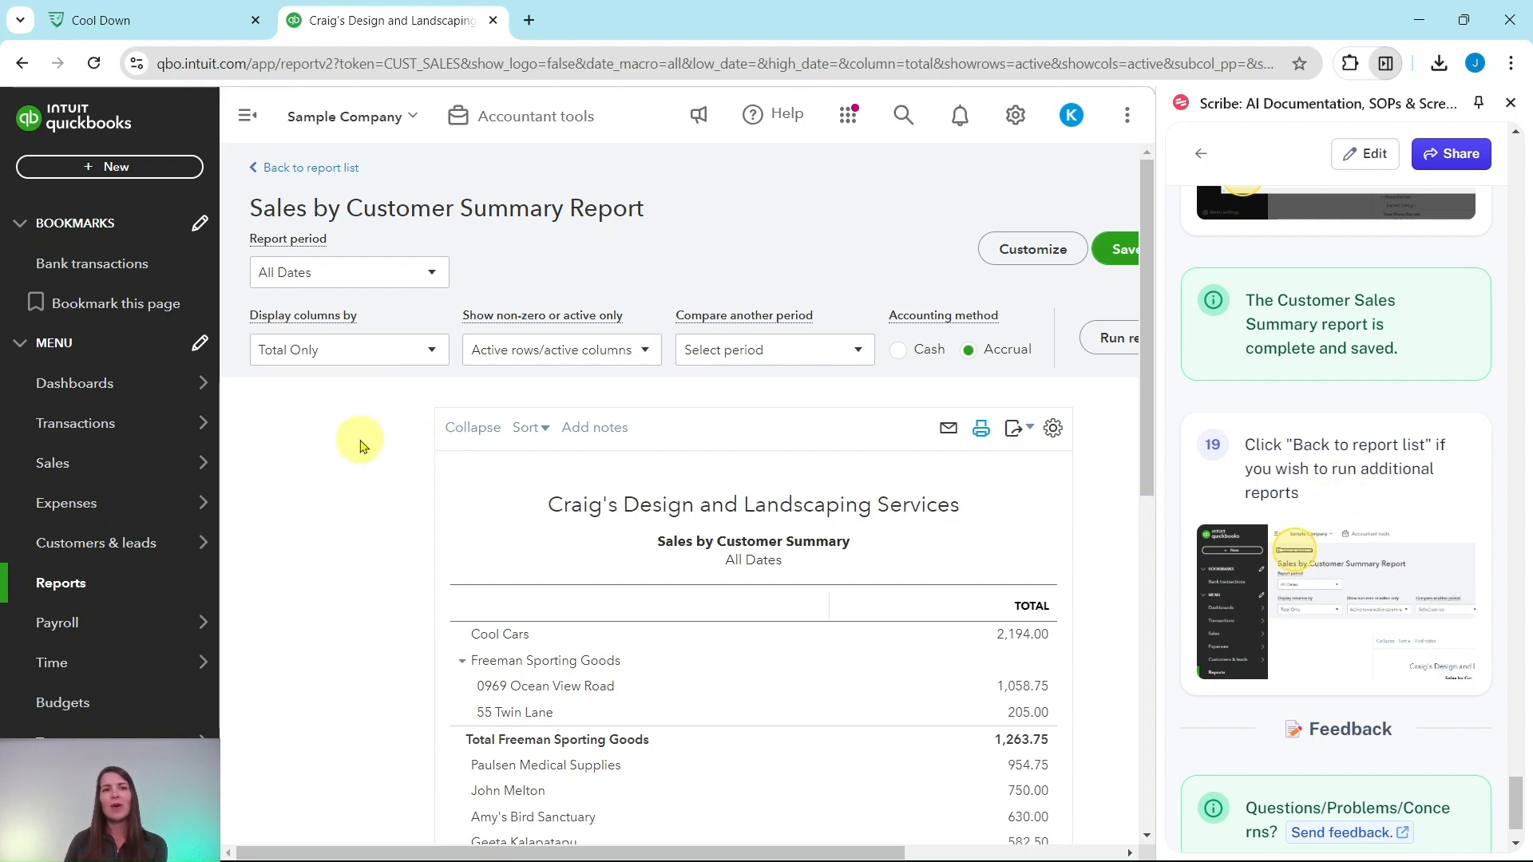
click(303, 171)
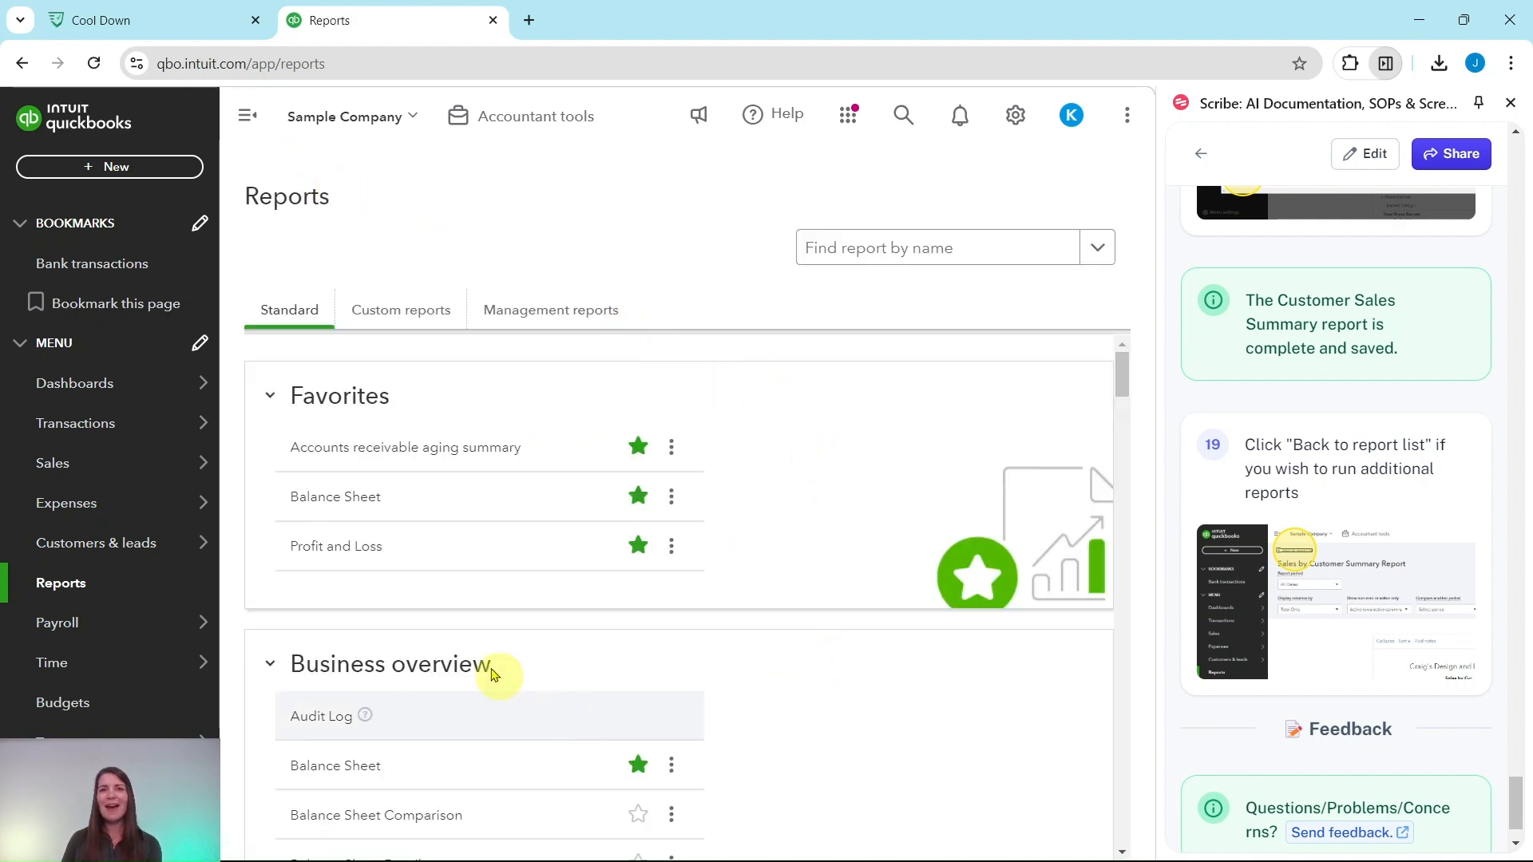
scroll(846, 529, down, 6)
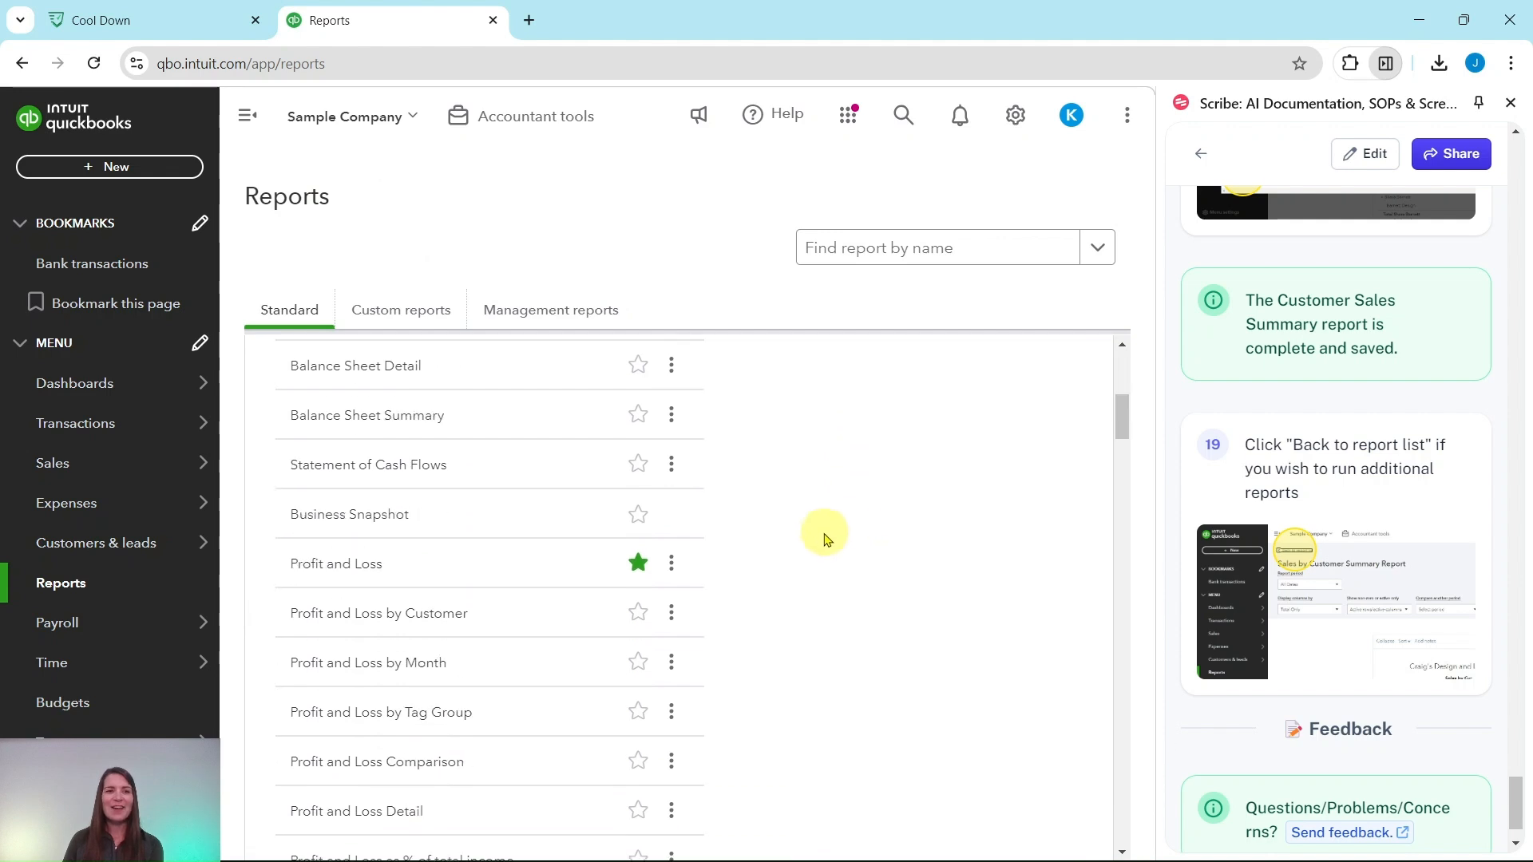
scroll(397, 503, up, 1)
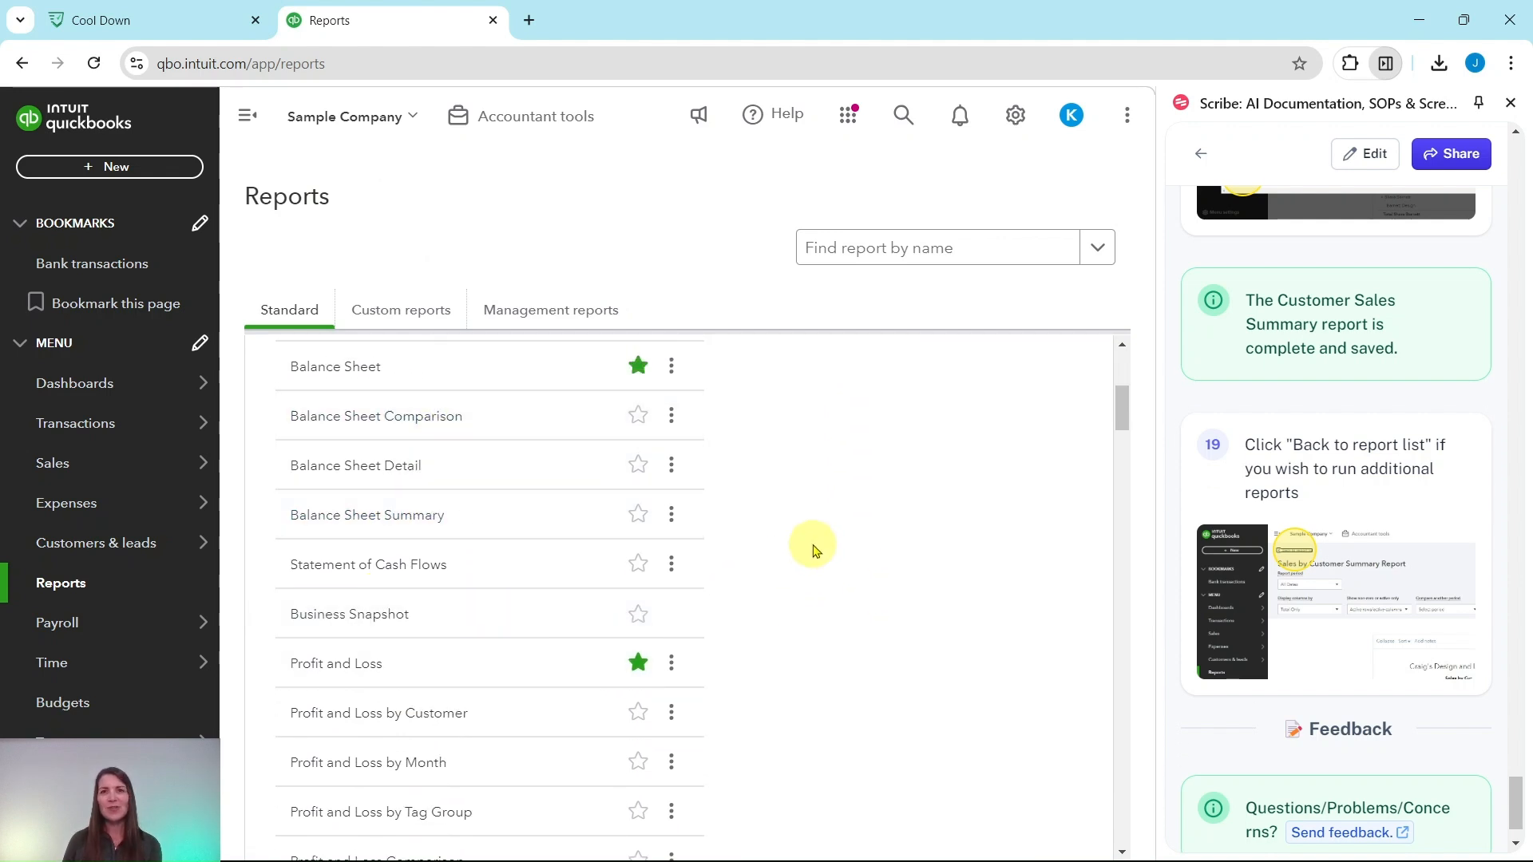
scroll(812, 551, up, 5)
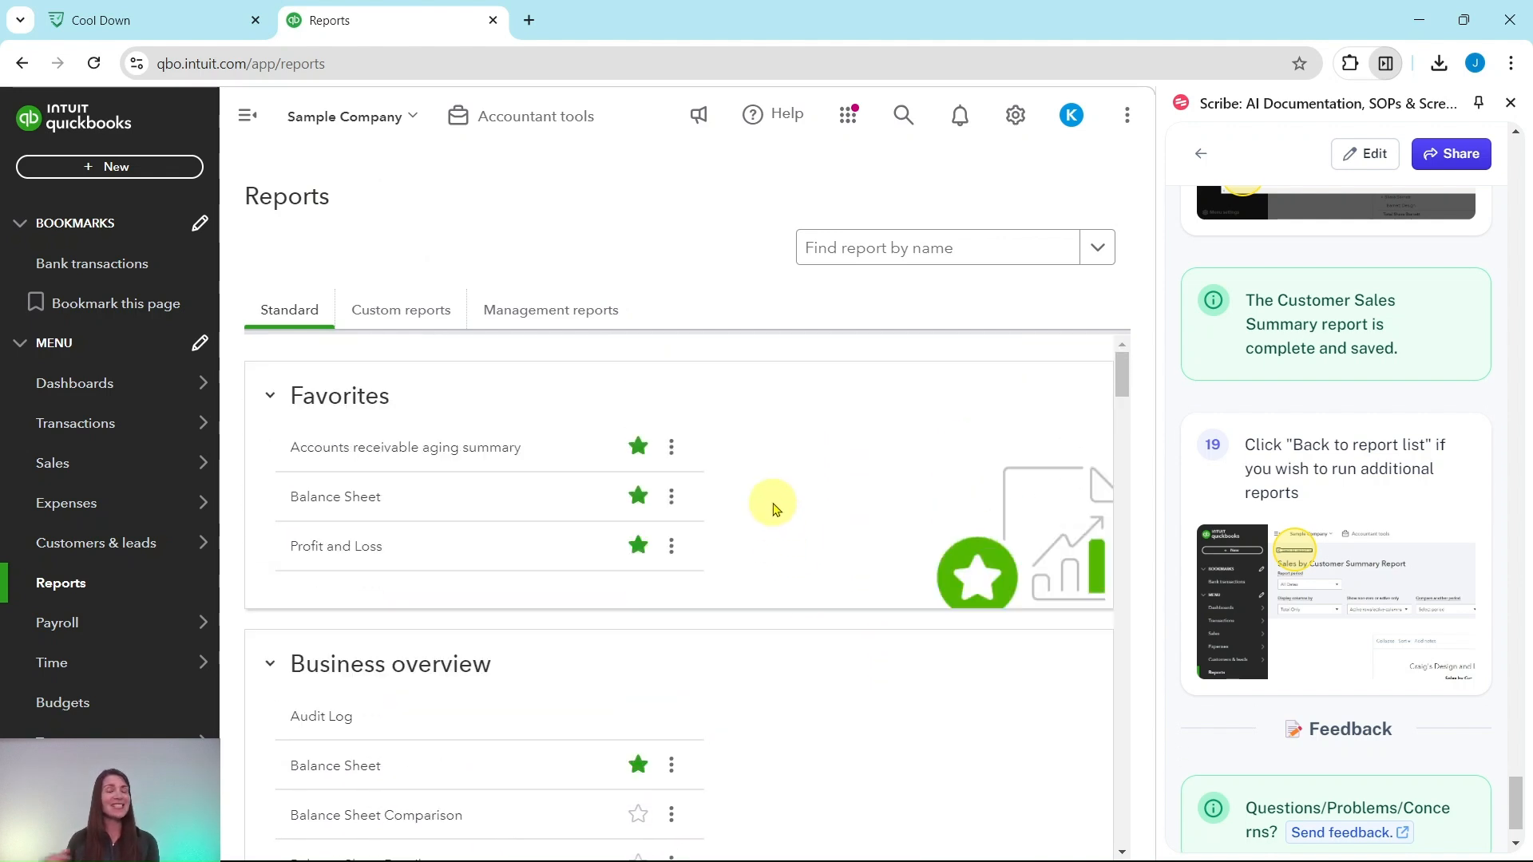